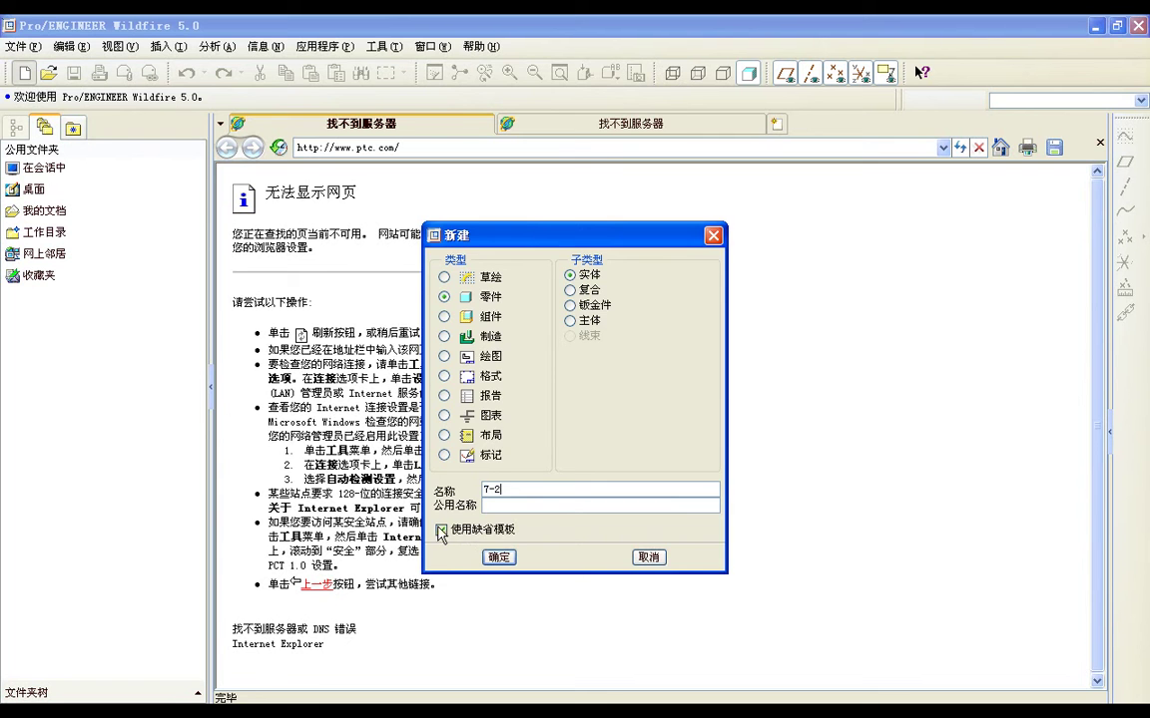
Step: Create the new solid part 7-2 using the mmns_part_solid template
left_click(495, 556)
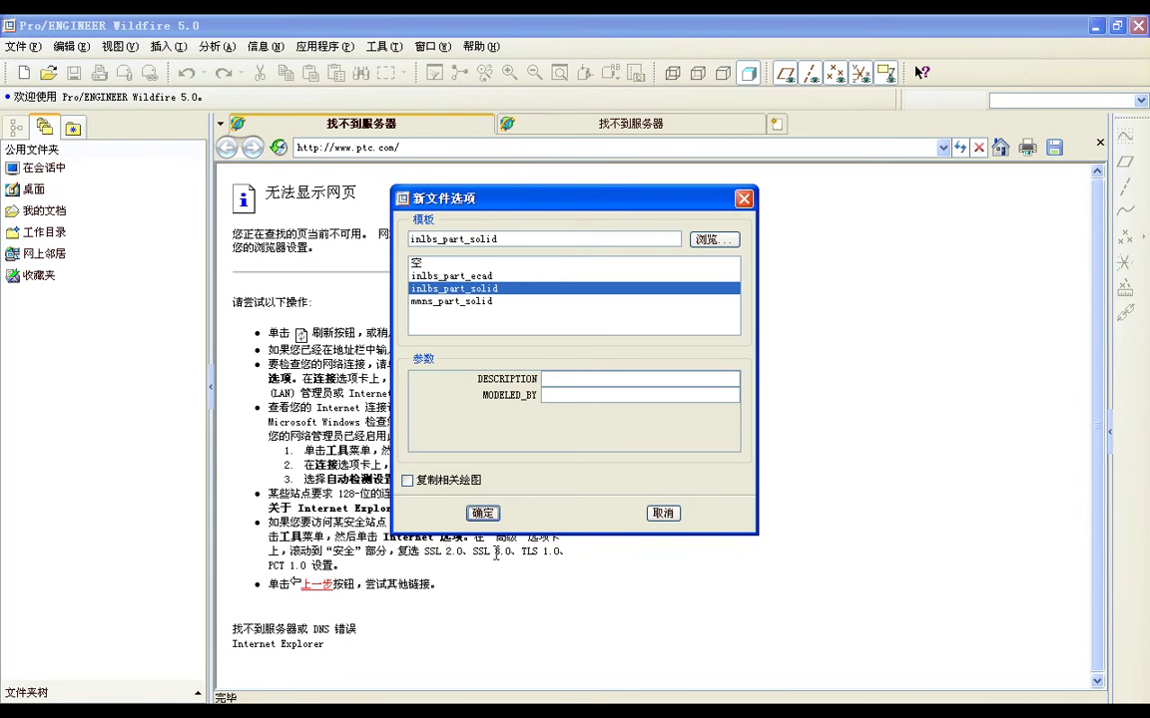
left_click(417, 300)
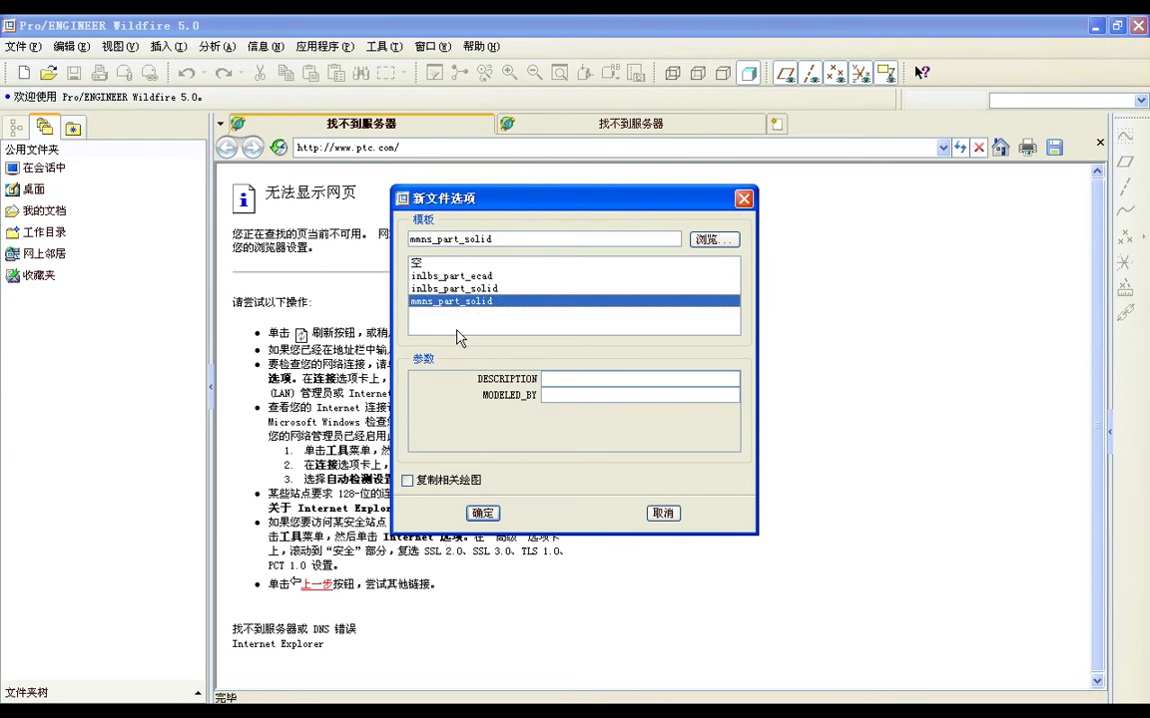
left_click(482, 513)
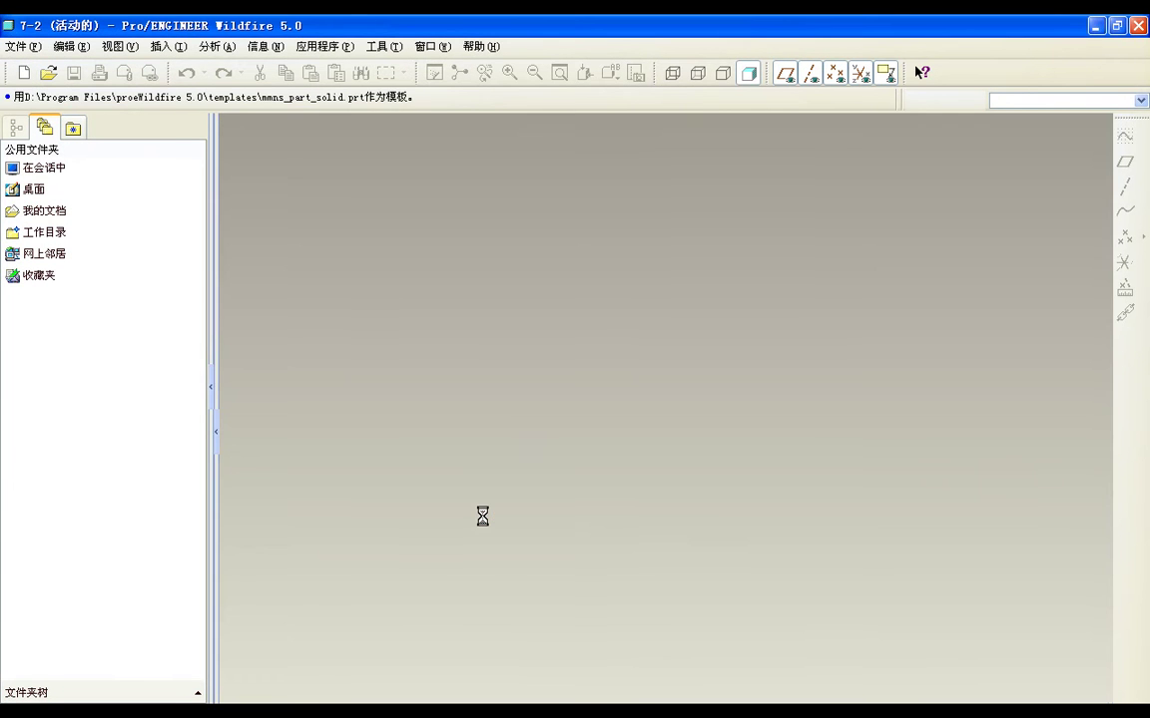
Step: Change the system colour scheme to black on a white background (白底黑色)
left_click(118, 46)
mouse_move(194, 317)
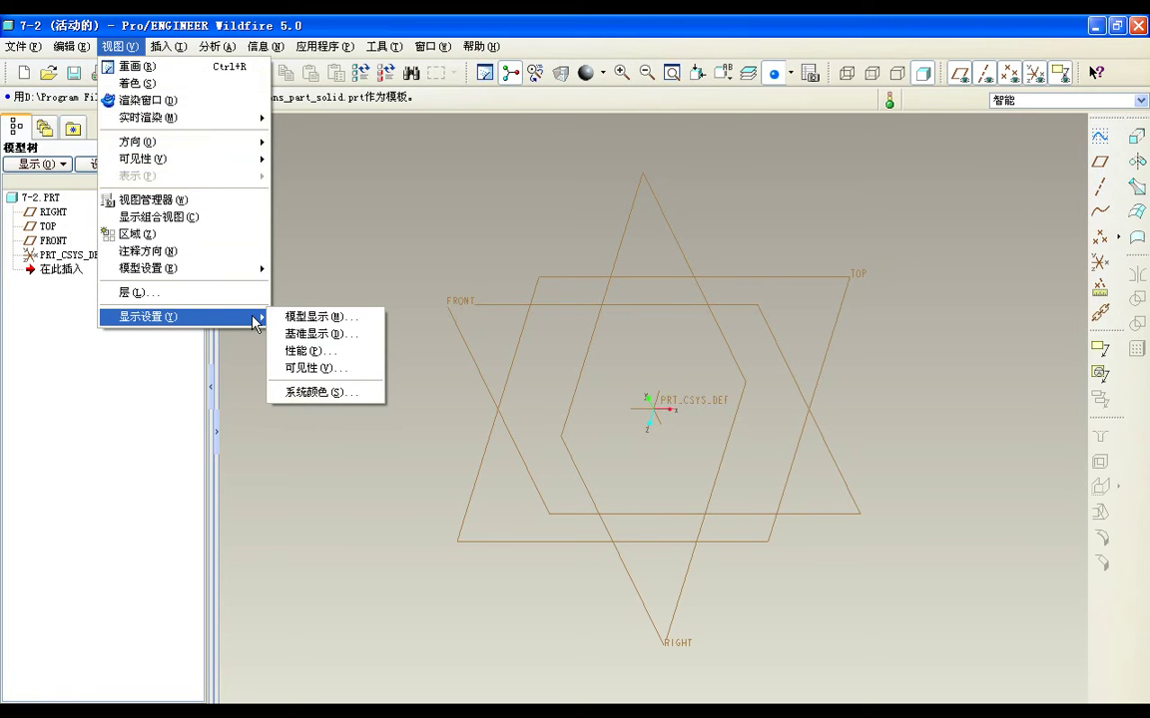
left_click(332, 393)
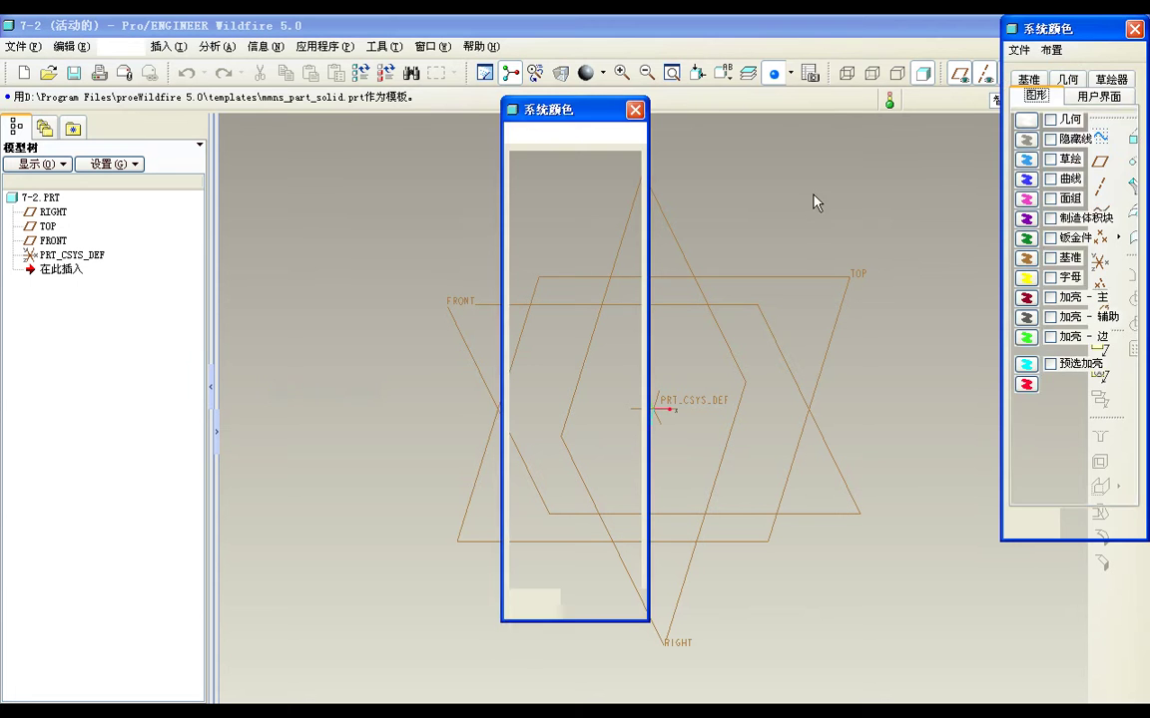
left_click(1050, 51)
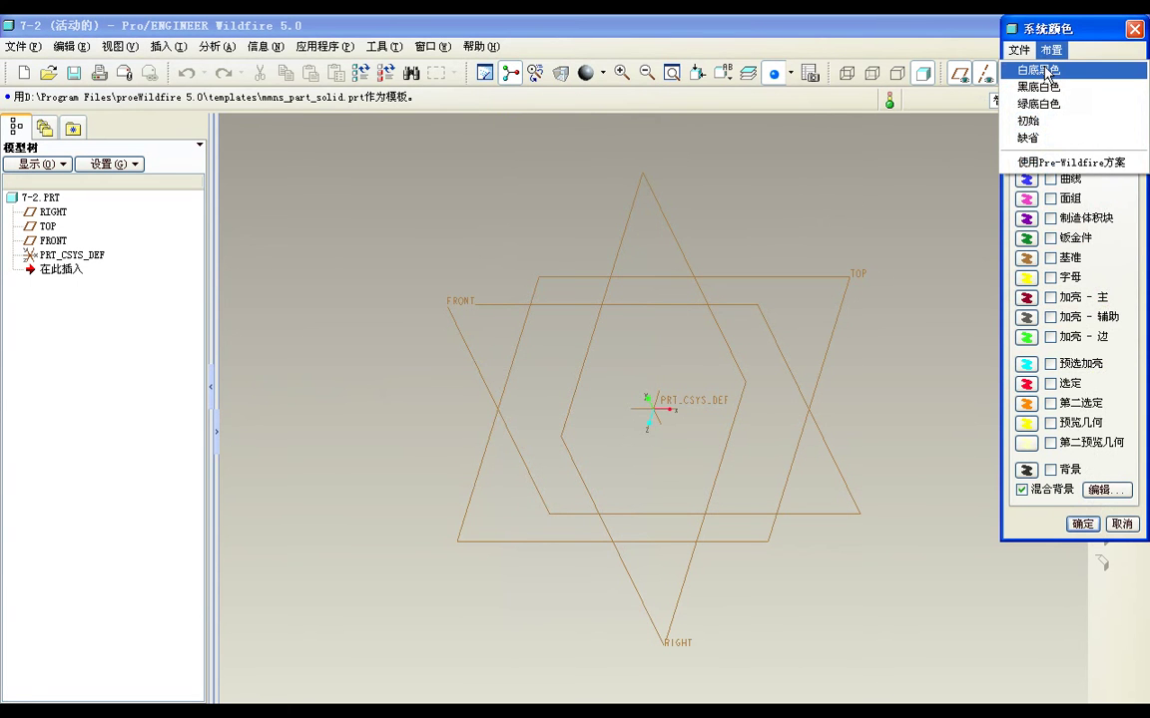
left_click(1033, 68)
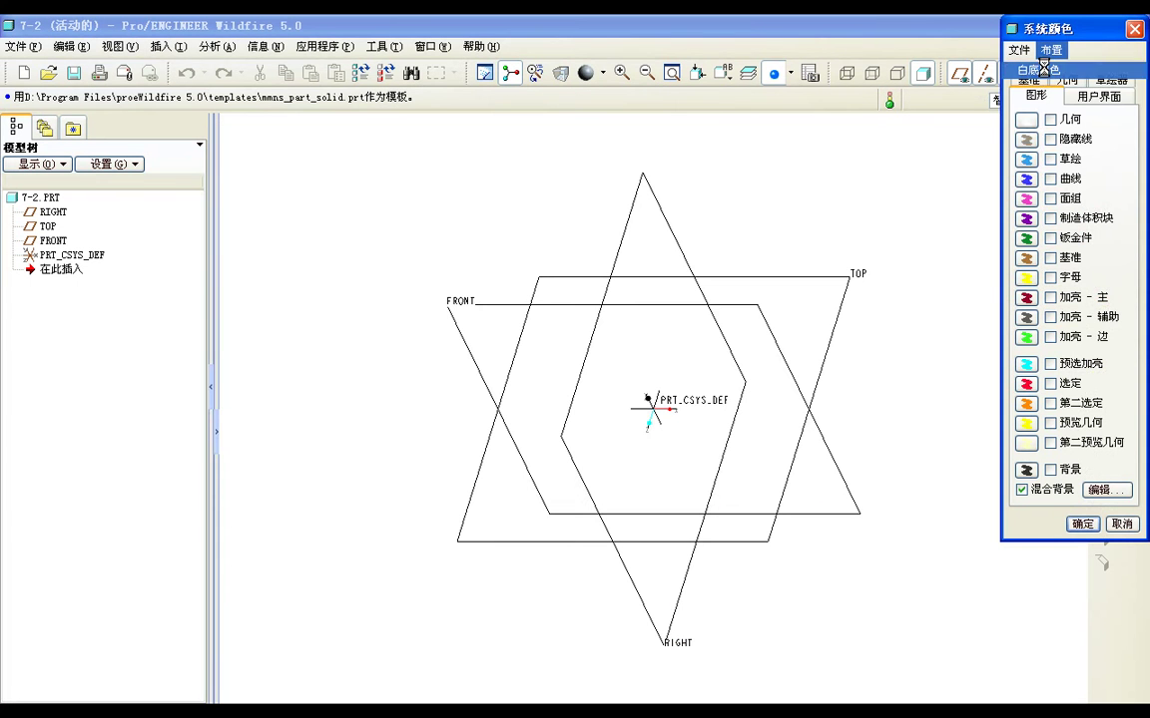
left_click(1081, 524)
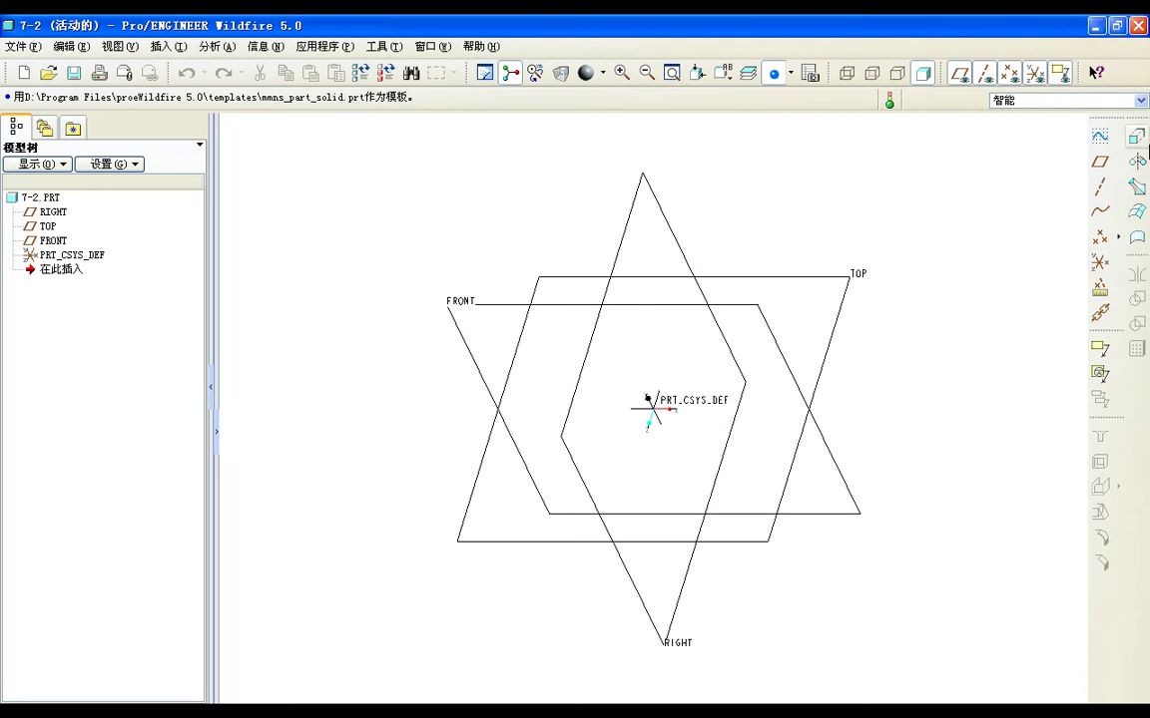
Step: Start an Extrude with an internal sketch on the FRONT plane, using the RIGHT plane as the right-facing (右) reference
left_click(1137, 138)
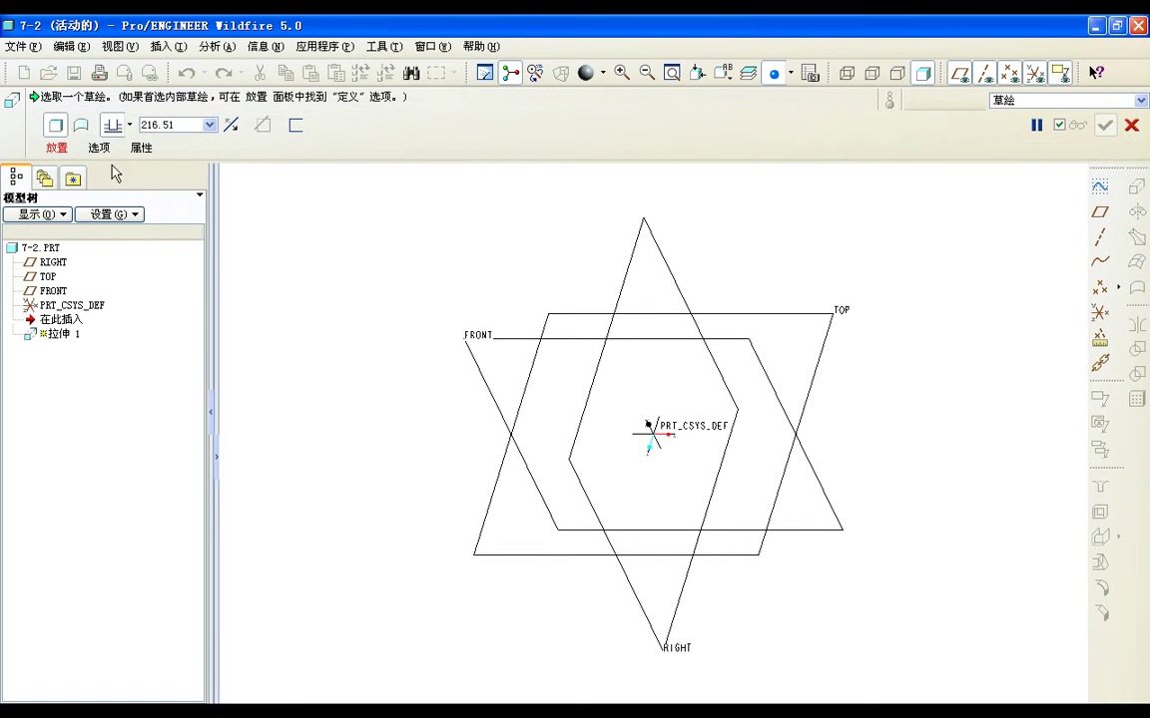
left_click(57, 148)
left_click(210, 196)
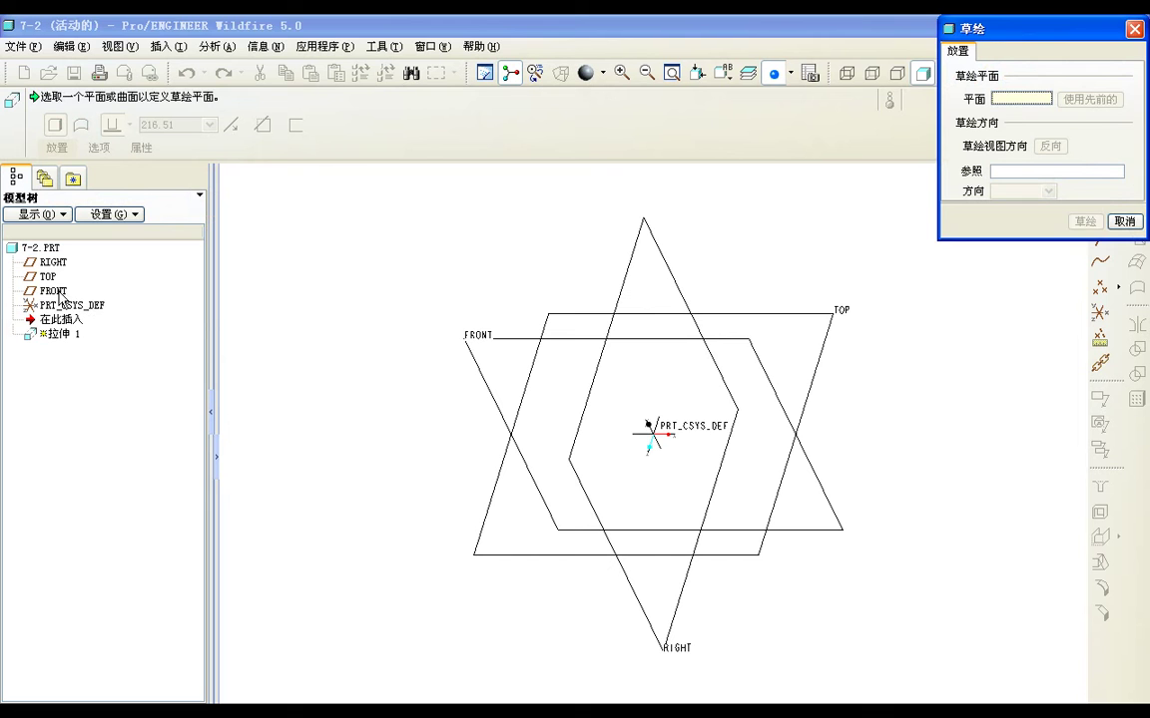
left_click(58, 291)
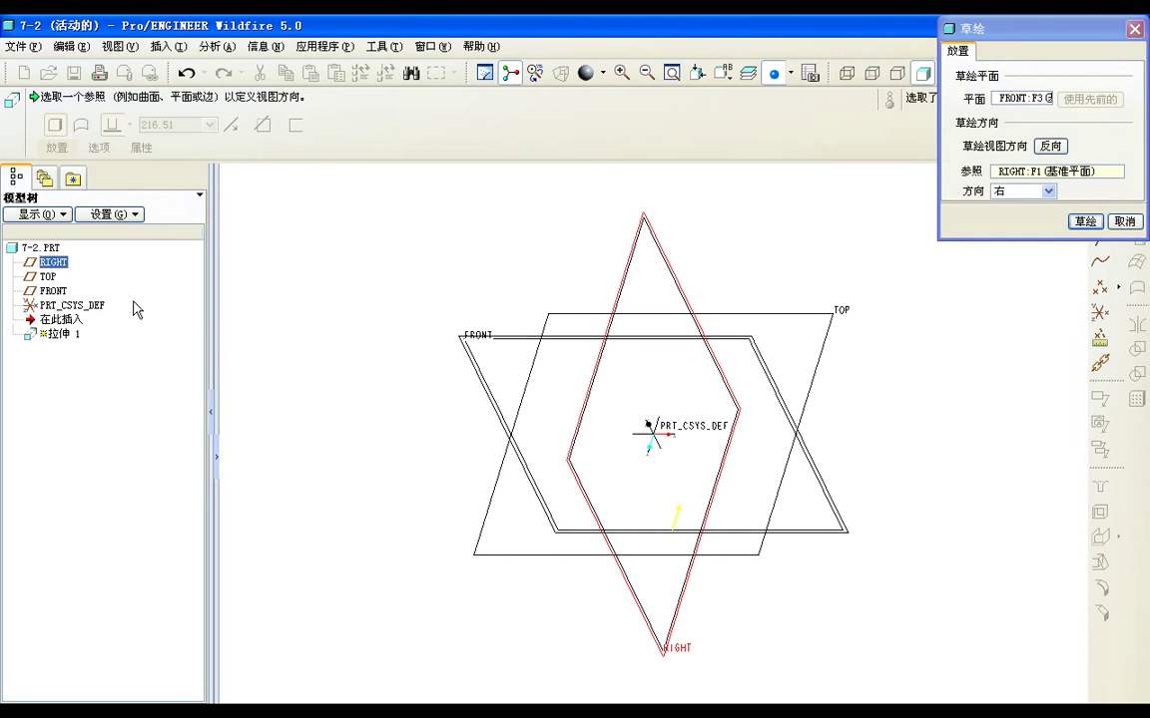
left_click(1084, 221)
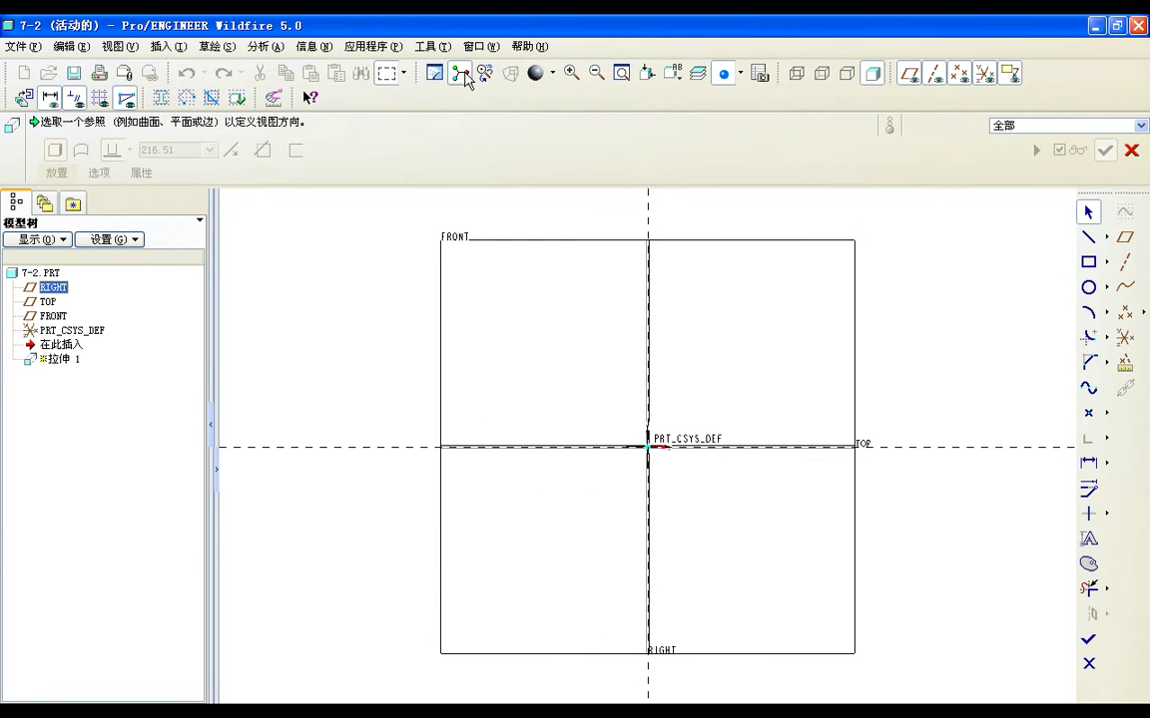
Step: Hide the spin center, the datum planes and the coordinate systems in the sketch view
left_click(461, 74)
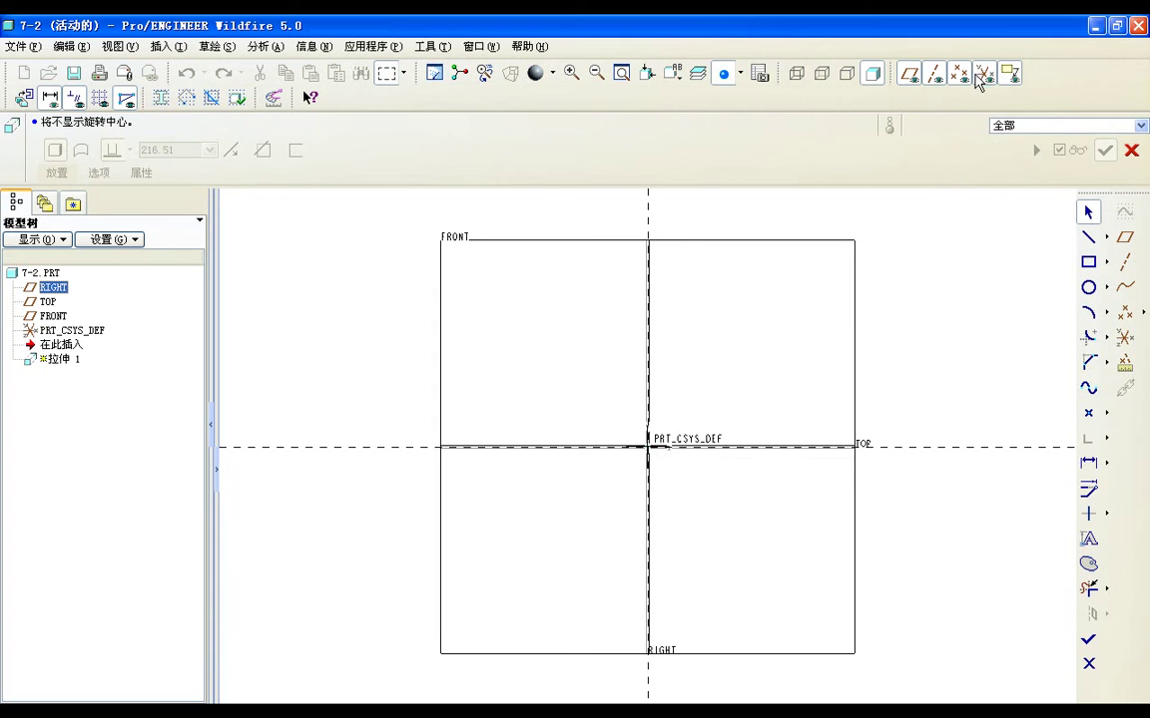
left_click(909, 73)
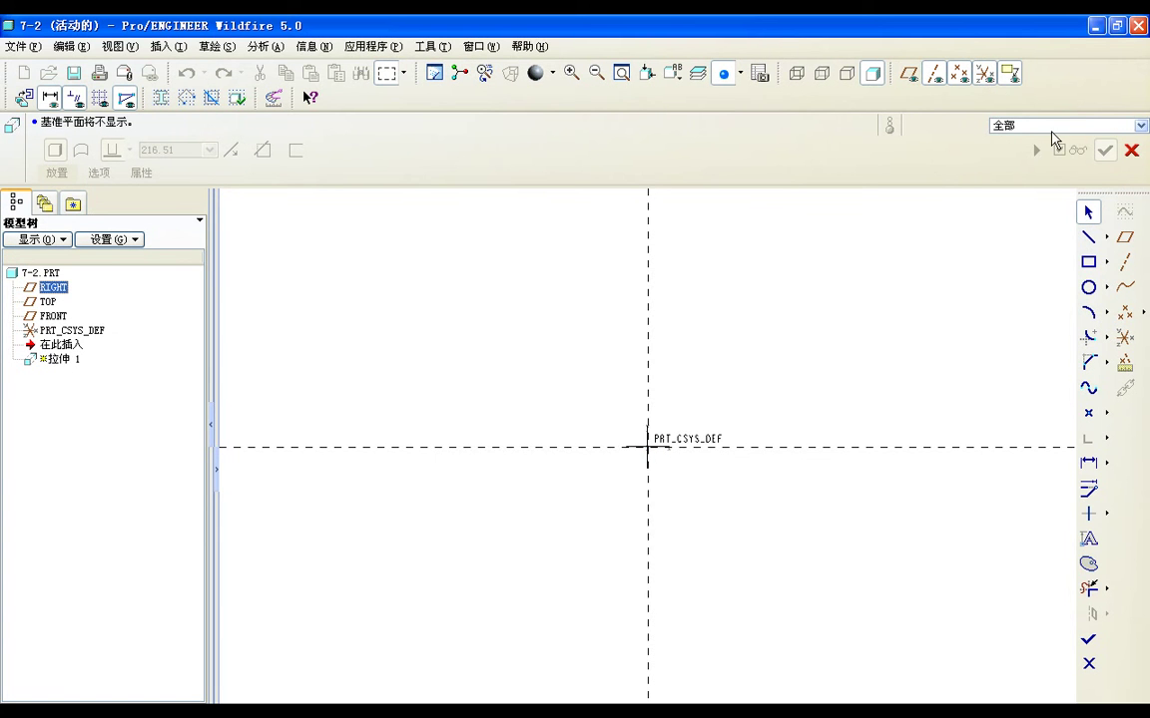
left_click(984, 73)
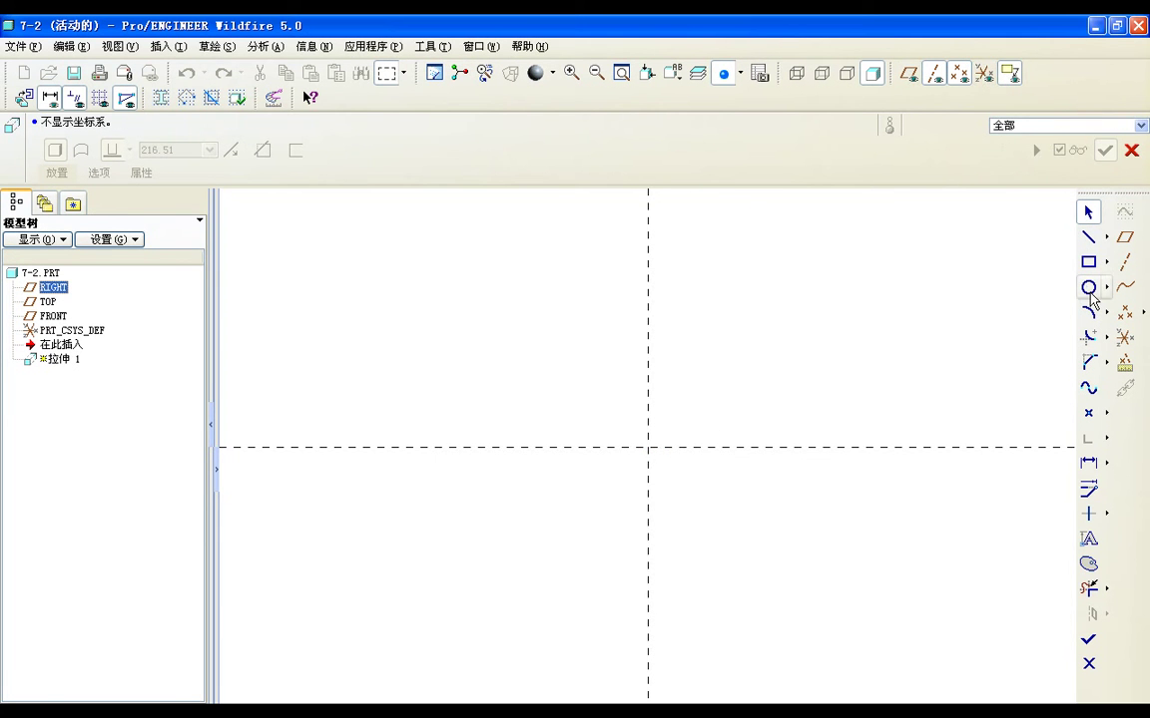
Step: Sketch a circle centred on the reference intersection, set its diameter to 50.0731112 mm and finish the sketch
left_click(1088, 289)
left_click(647, 447)
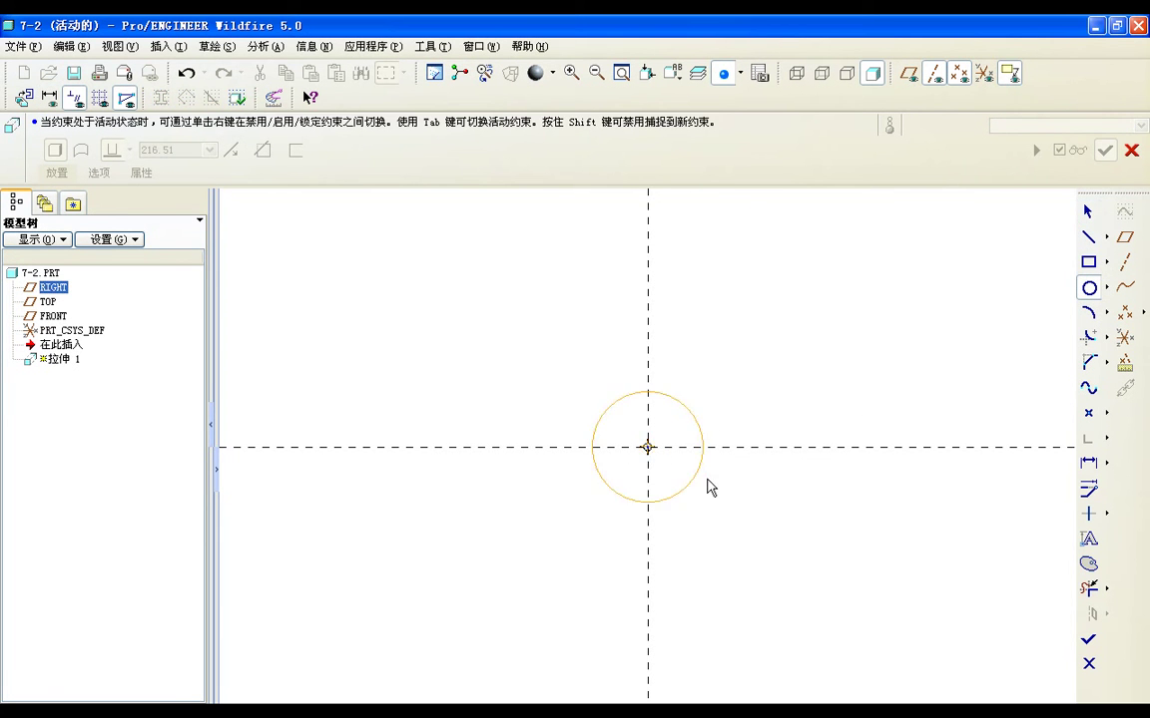
left_click(719, 495)
middle_click(988, 214)
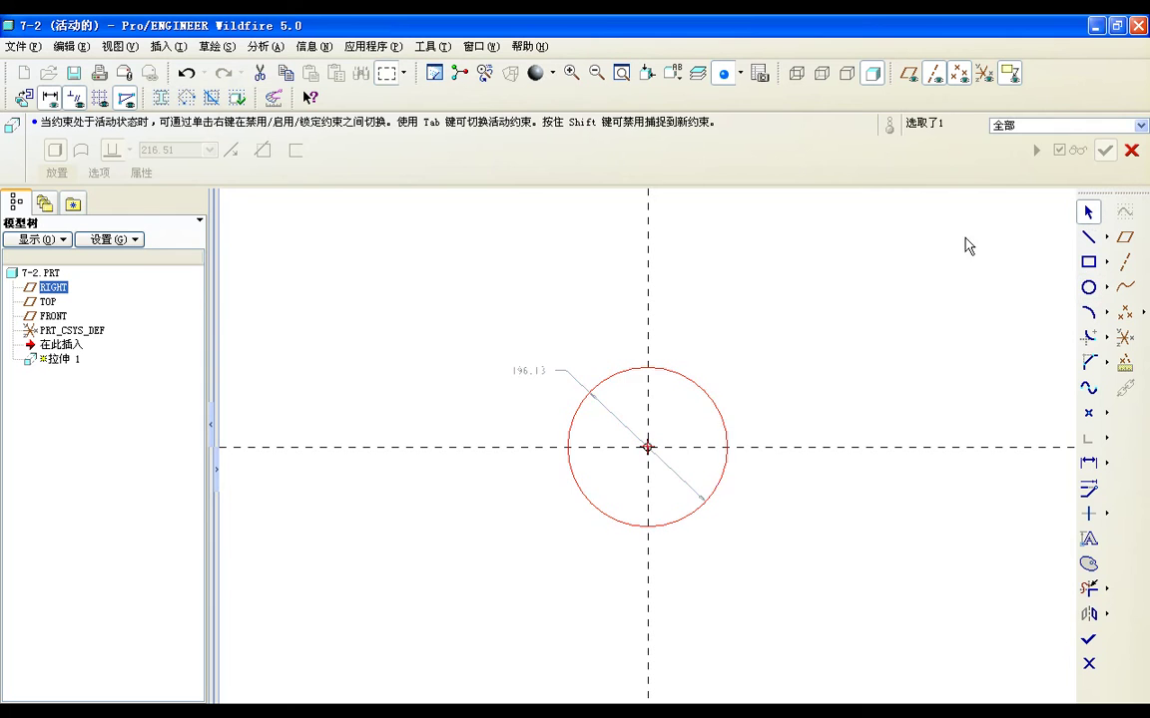
double_click(532, 370)
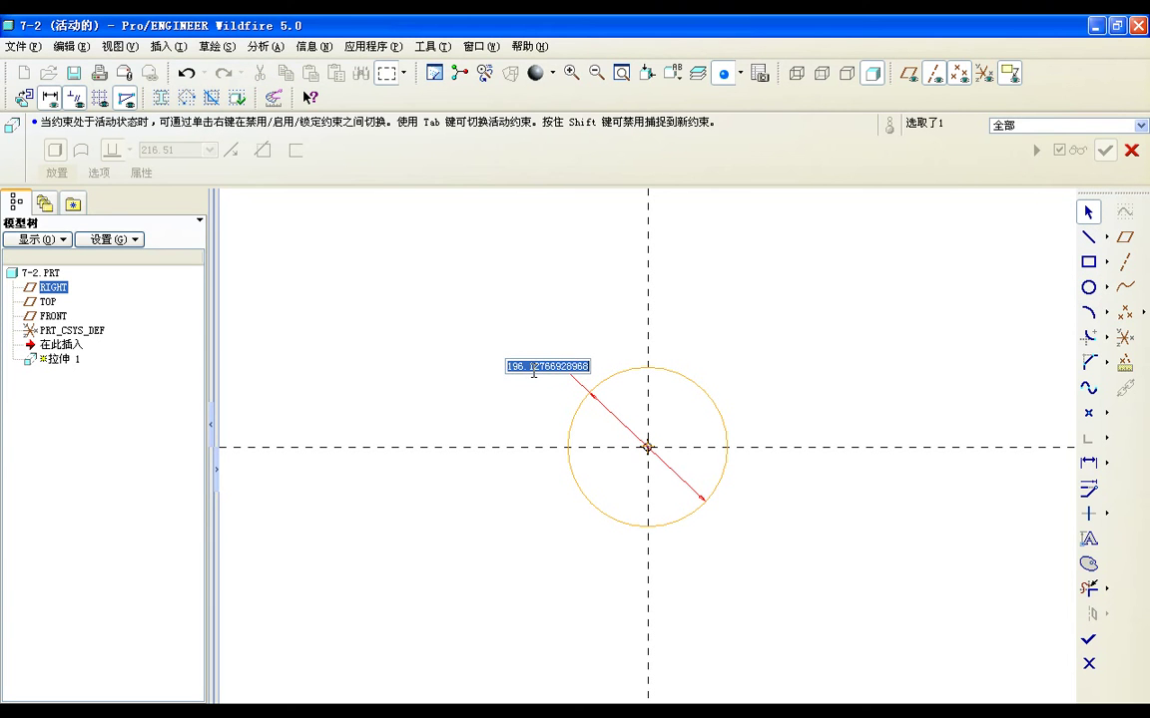
type("50.0731112")
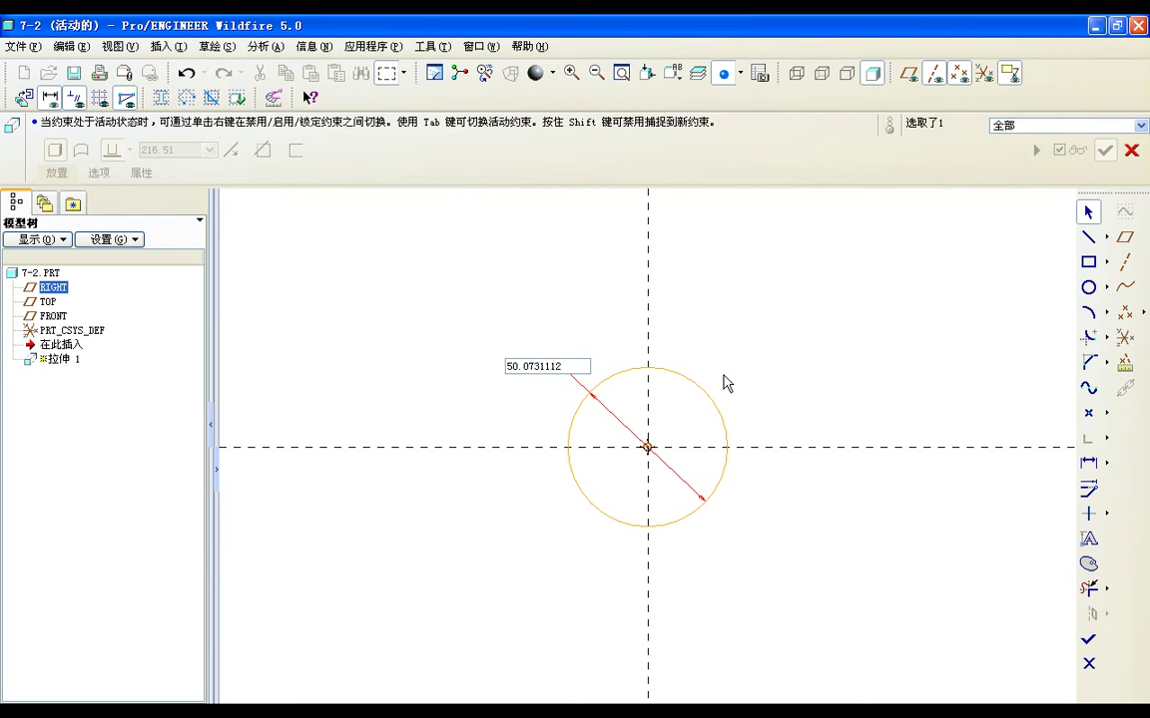
key("Return")
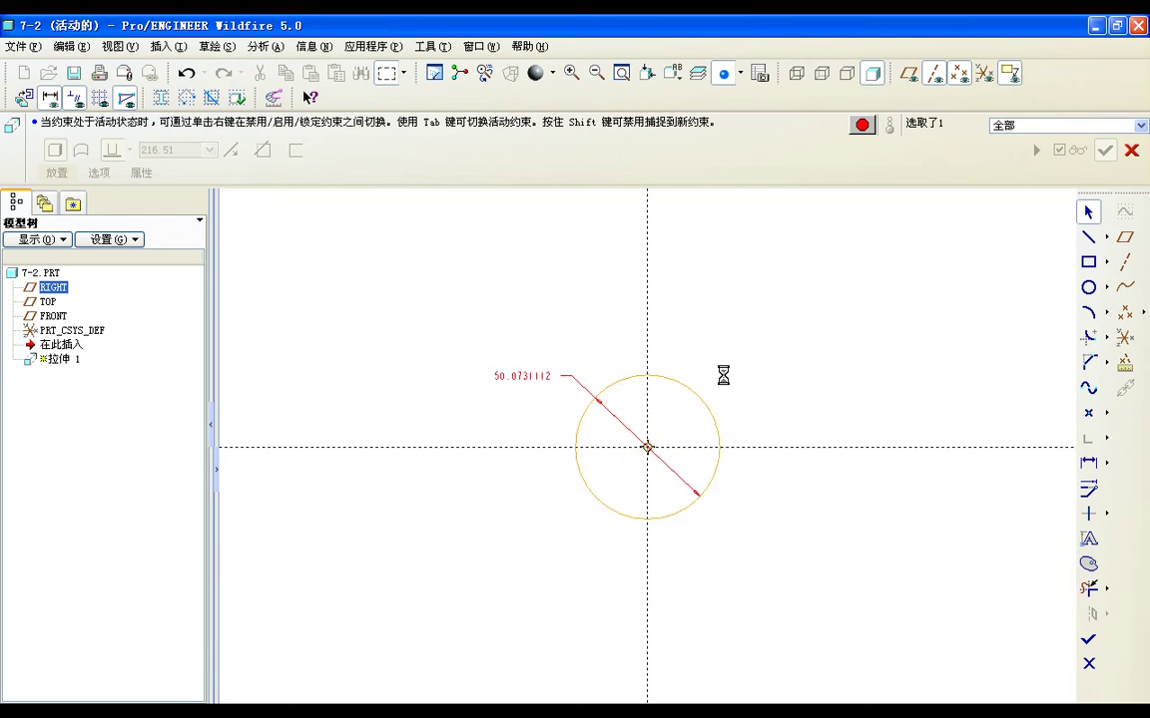
left_click(1090, 637)
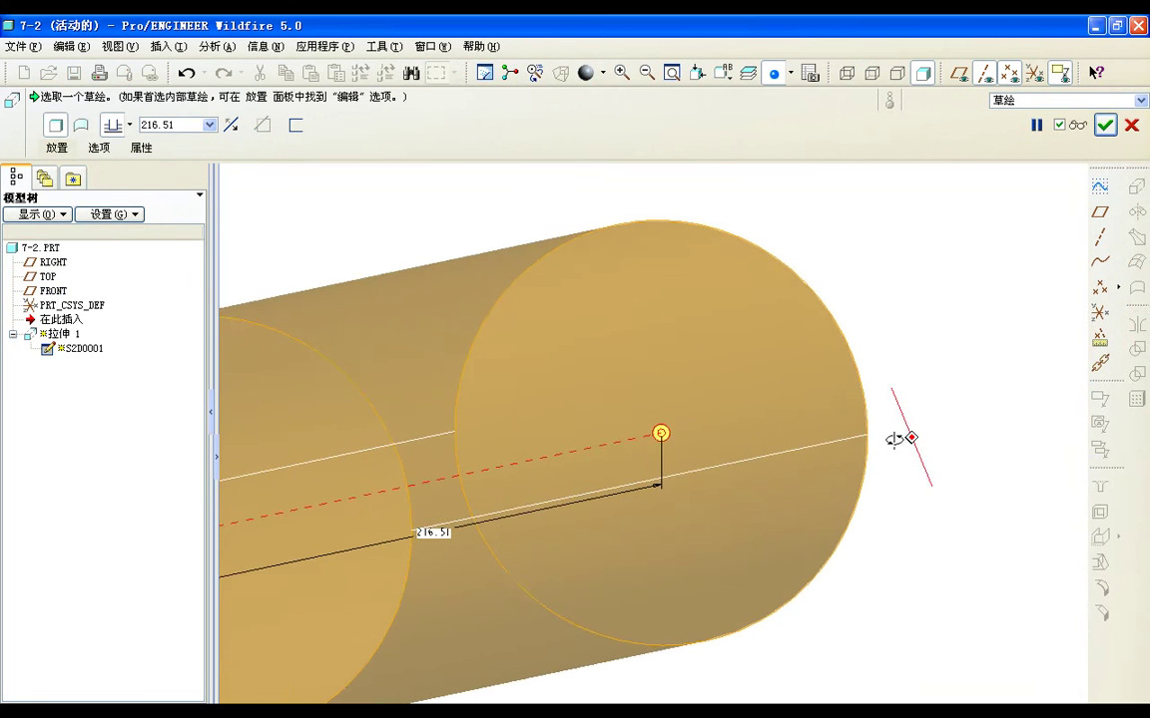
Step: Show the datum planes again, then extrude the circle 10 mm in the reversed direction
left_click(956, 74)
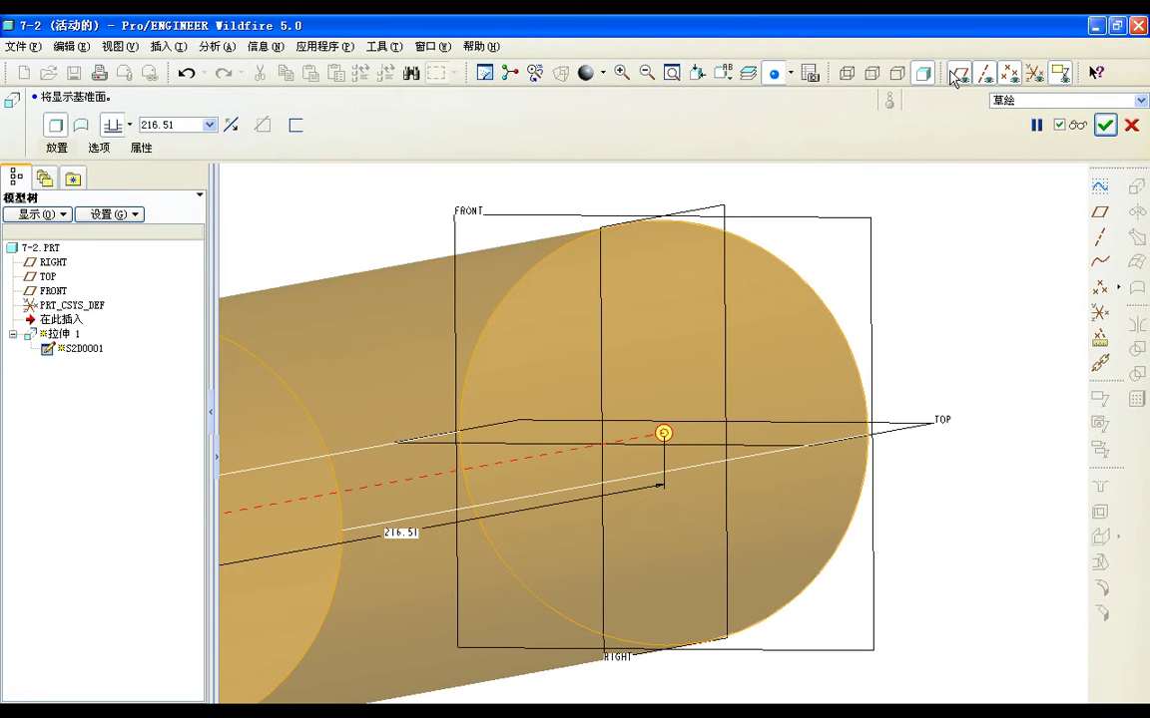
left_click(230, 124)
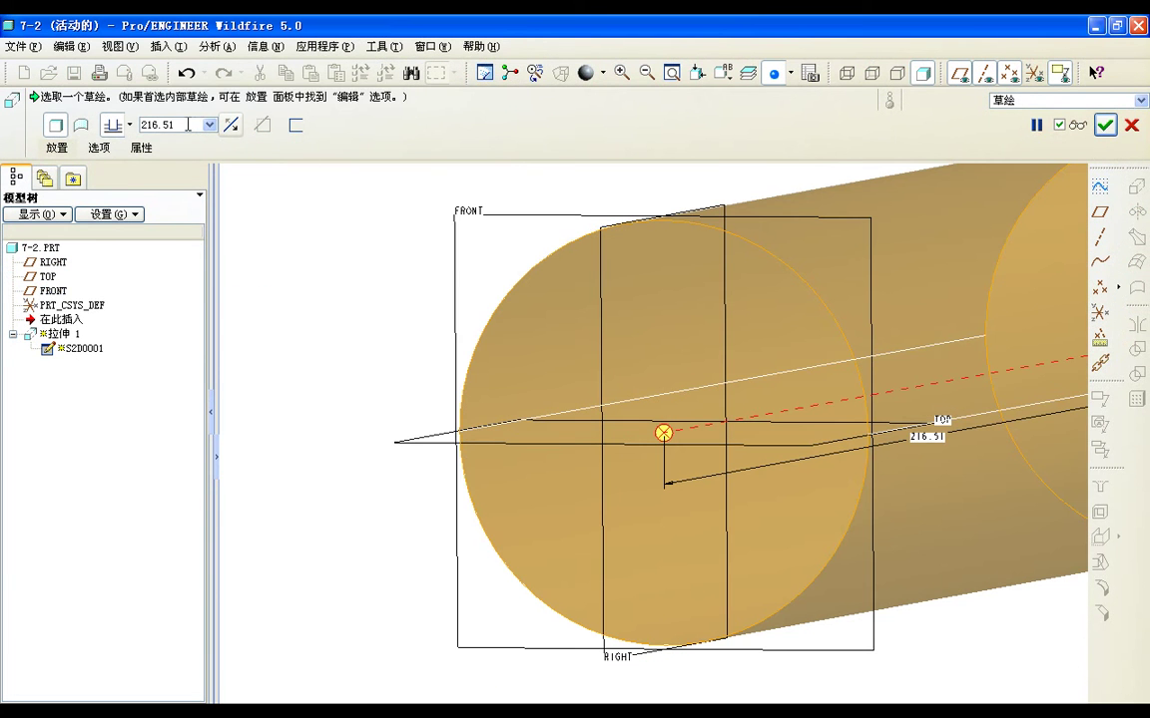
double_click(188, 124)
type("10")
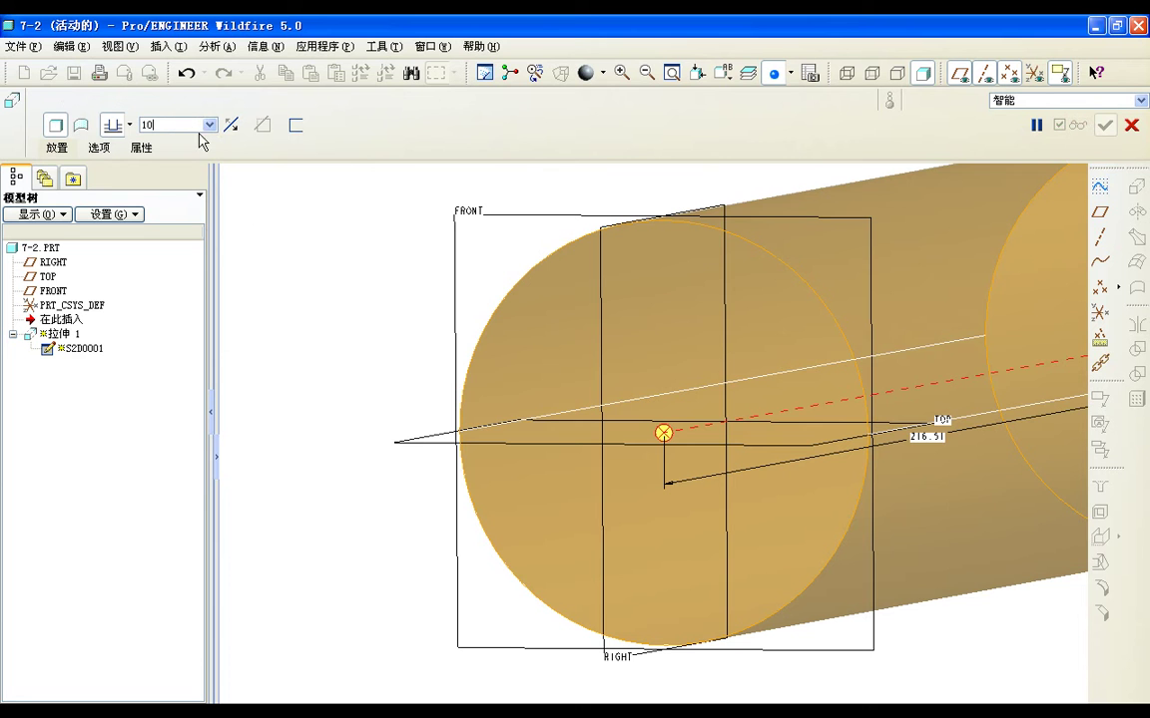
key("Return")
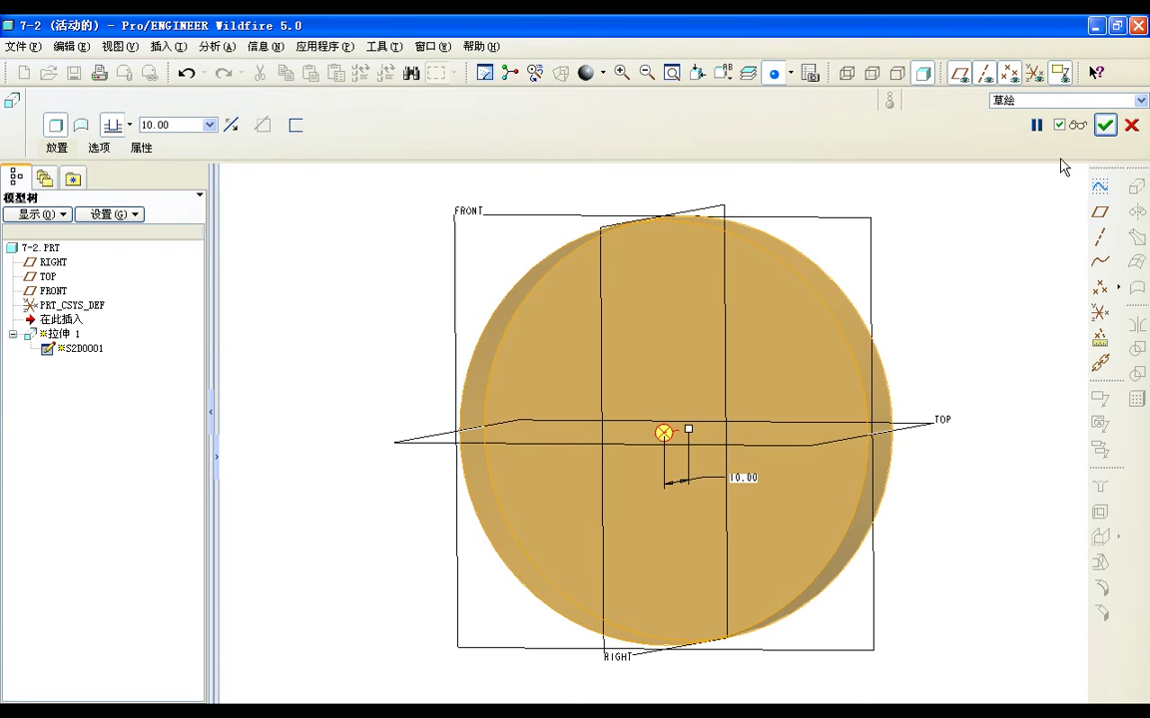
left_click(1104, 125)
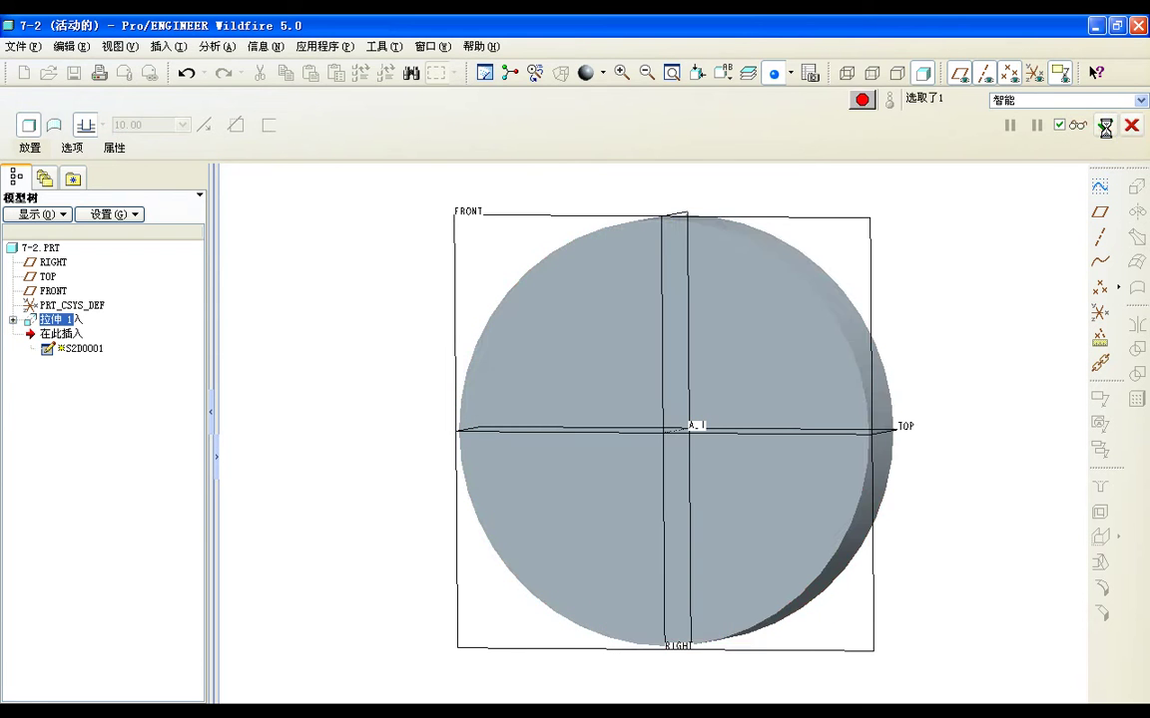
Step: Create a datum axis through the disc's cylindrical side surface
scroll(774, 419, "down", 1)
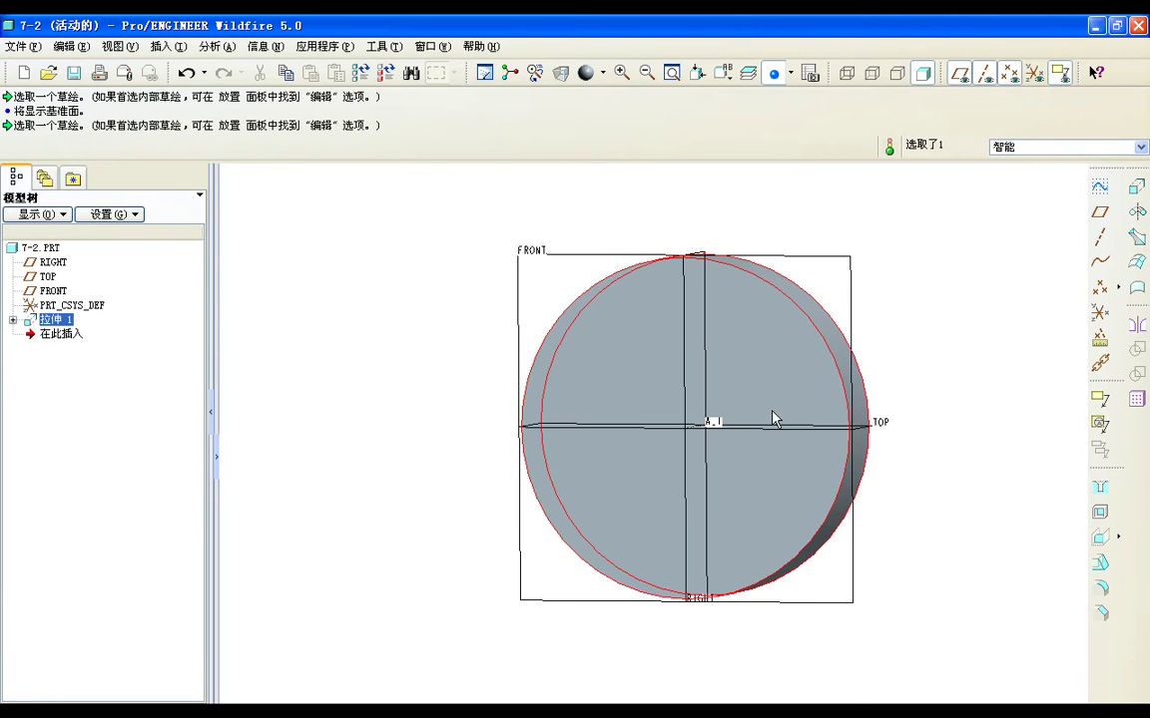
scroll(774, 419, "down", 1)
middle_click_drag(764, 441, 738, 425)
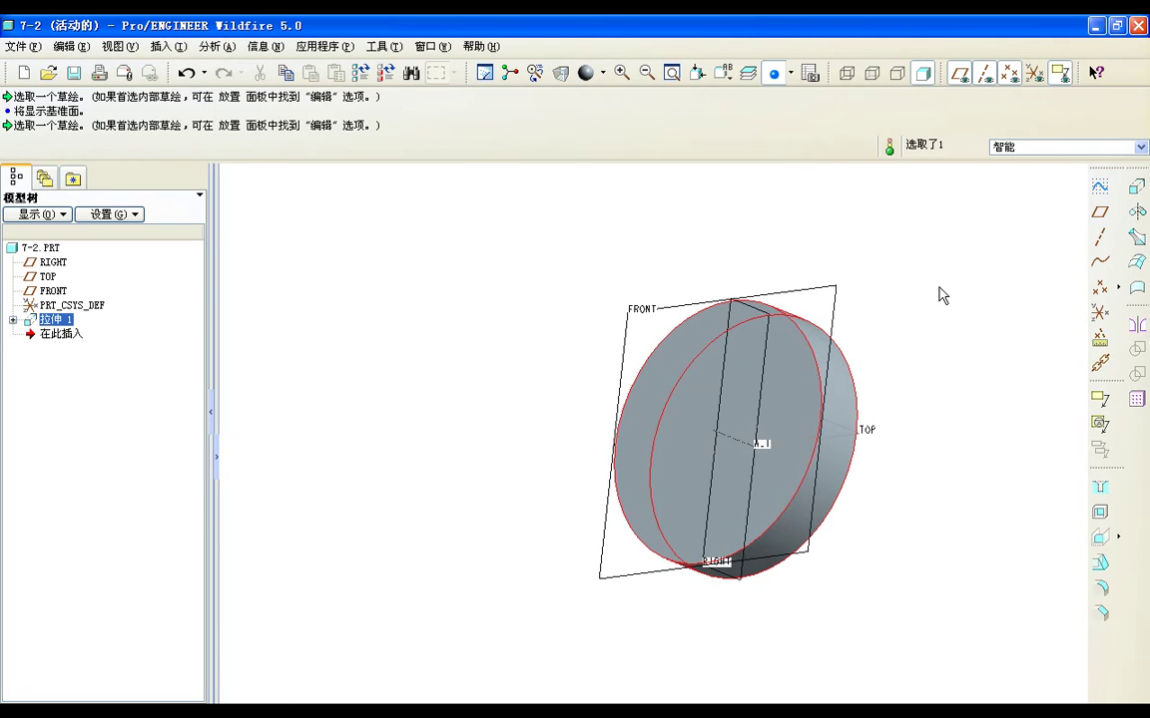
left_click(75, 334)
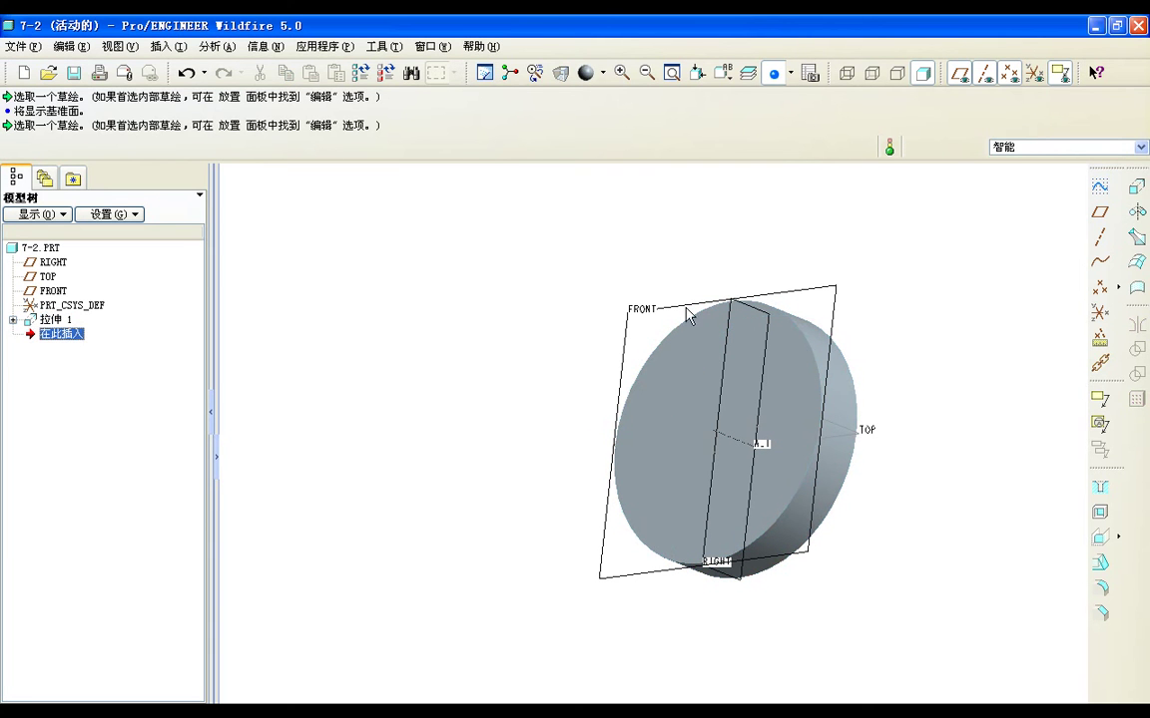
left_click(1102, 237)
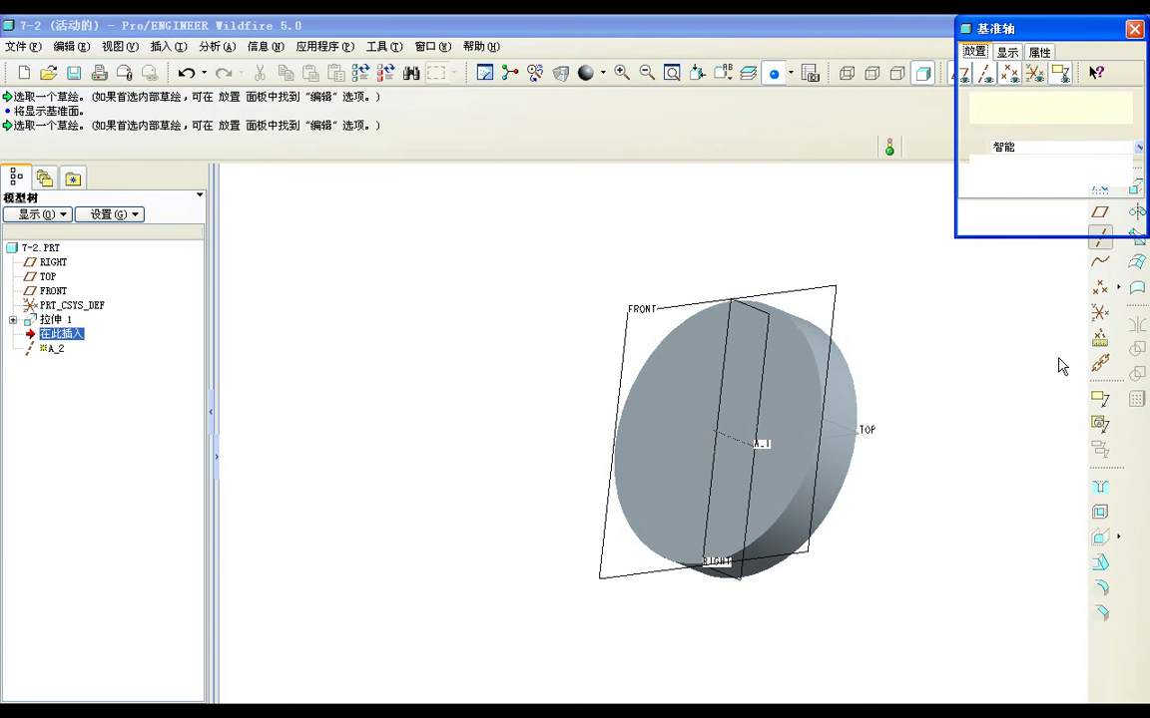
left_click(824, 495)
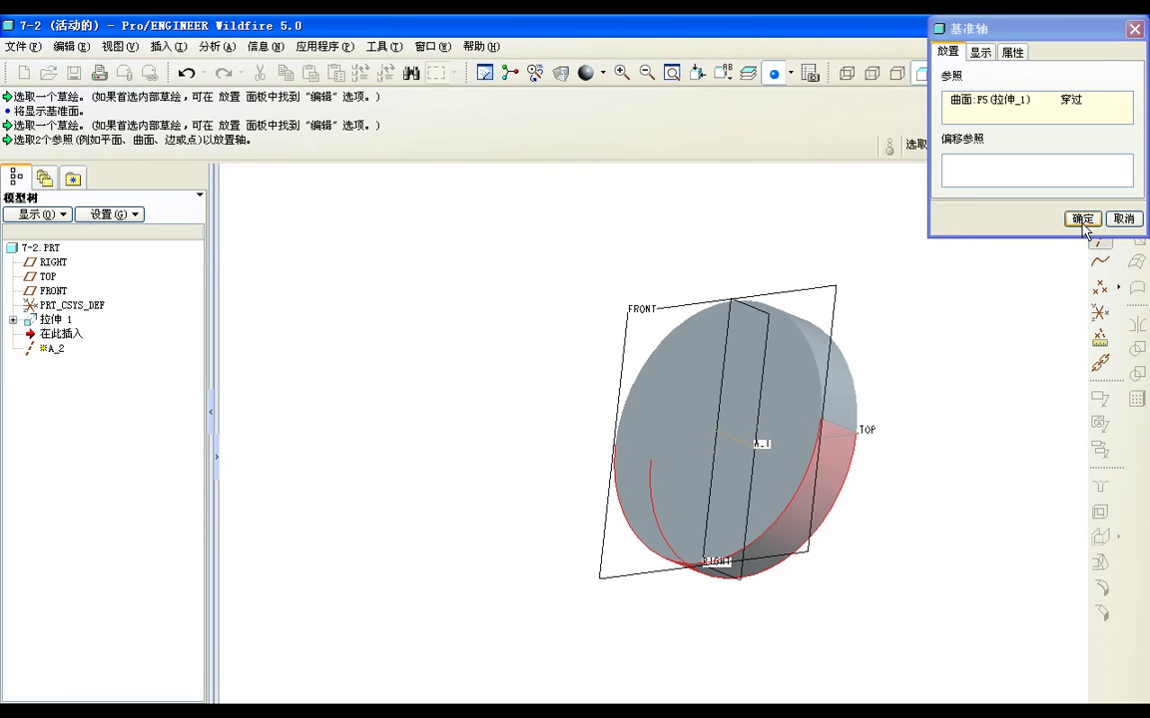
left_click(1082, 219)
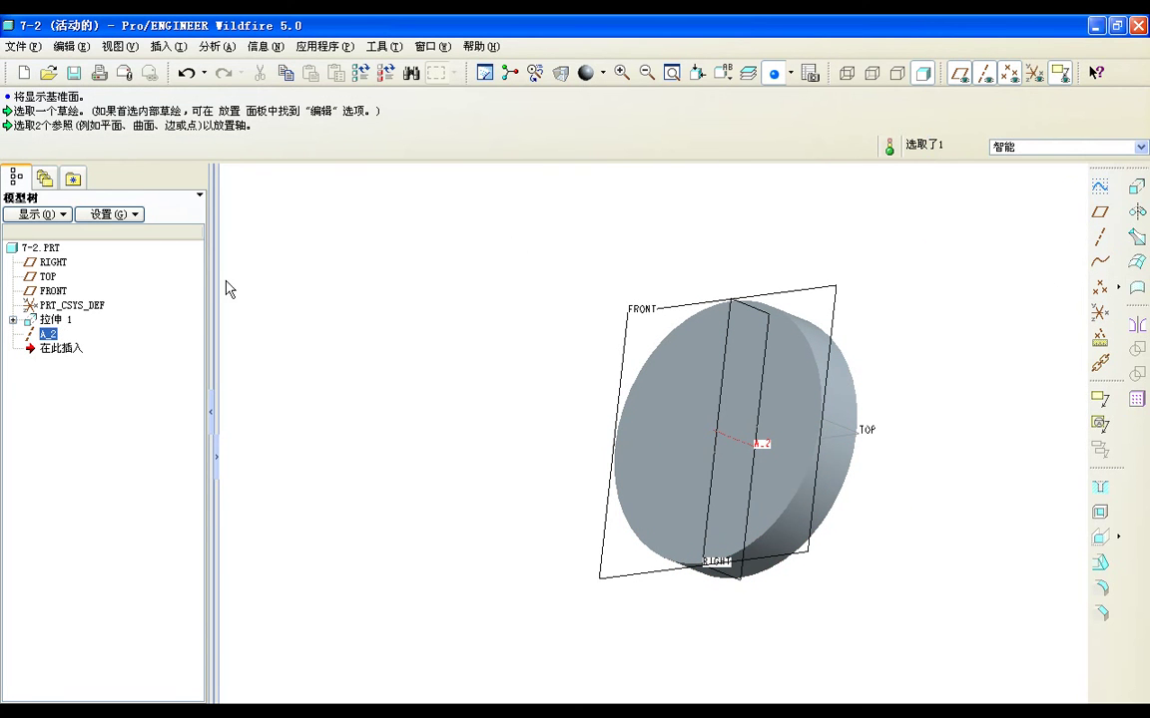
left_click(73, 351)
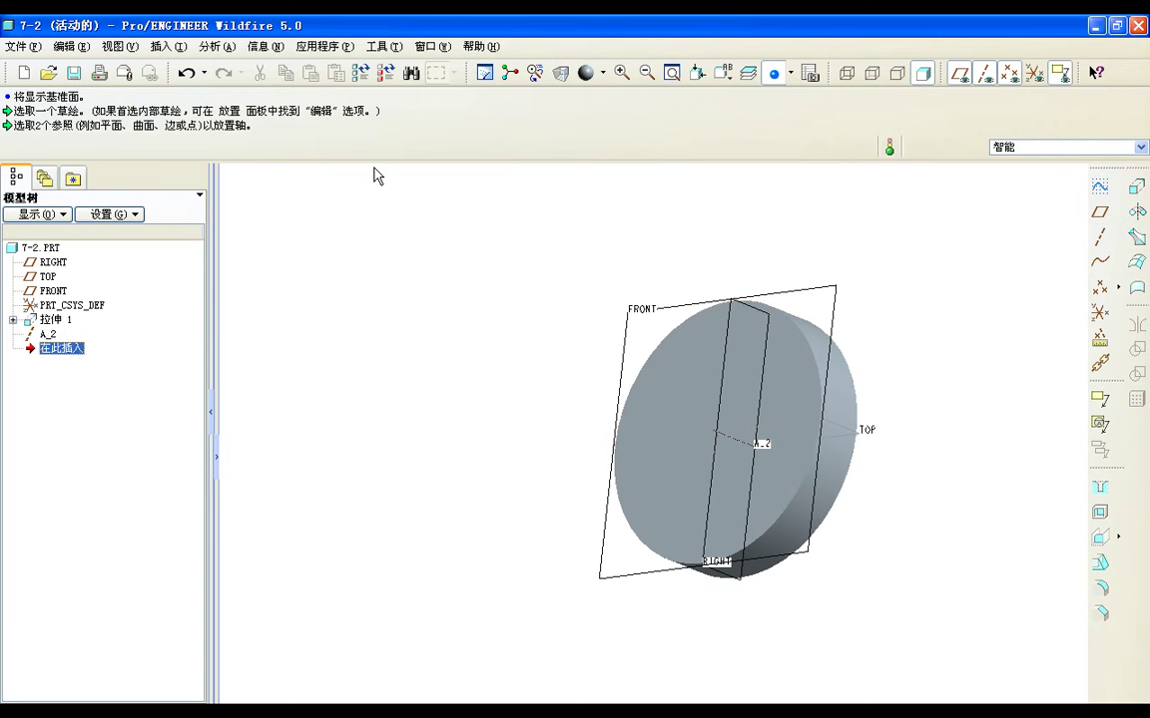
Step: Start a datum curve from an equation, referenced to PRT_CSYS_DEF with the Cartesian coordinate type
left_click(1098, 268)
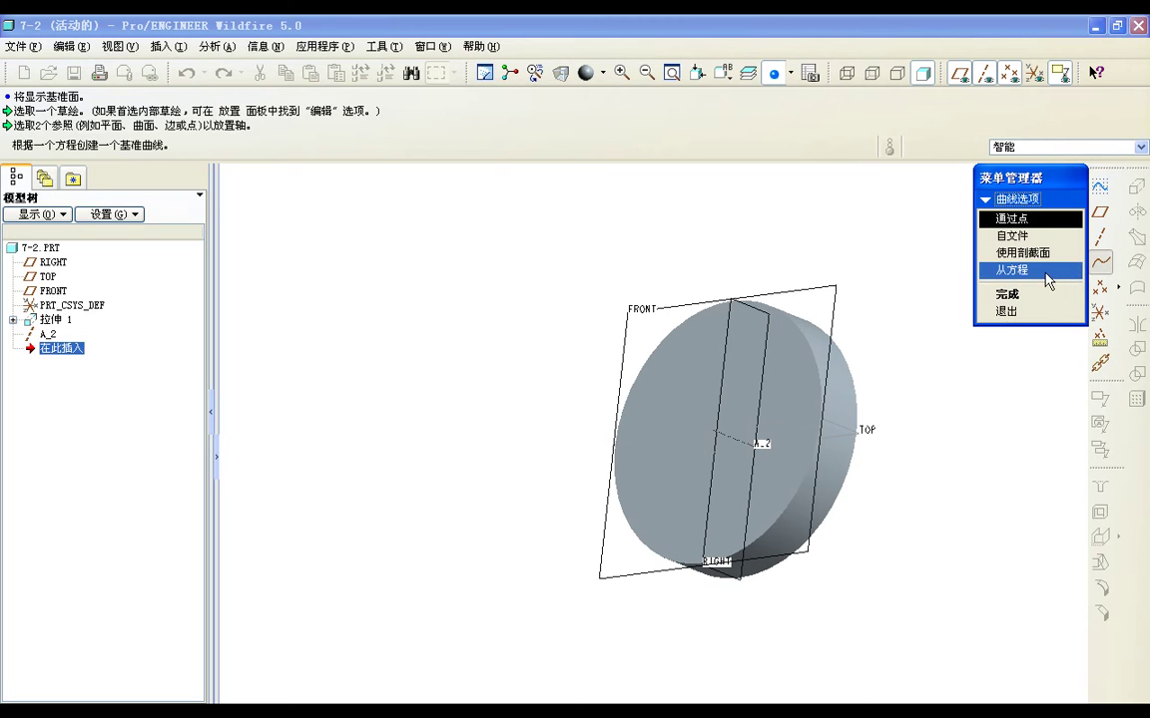
left_click(1057, 271)
left_click(1038, 296)
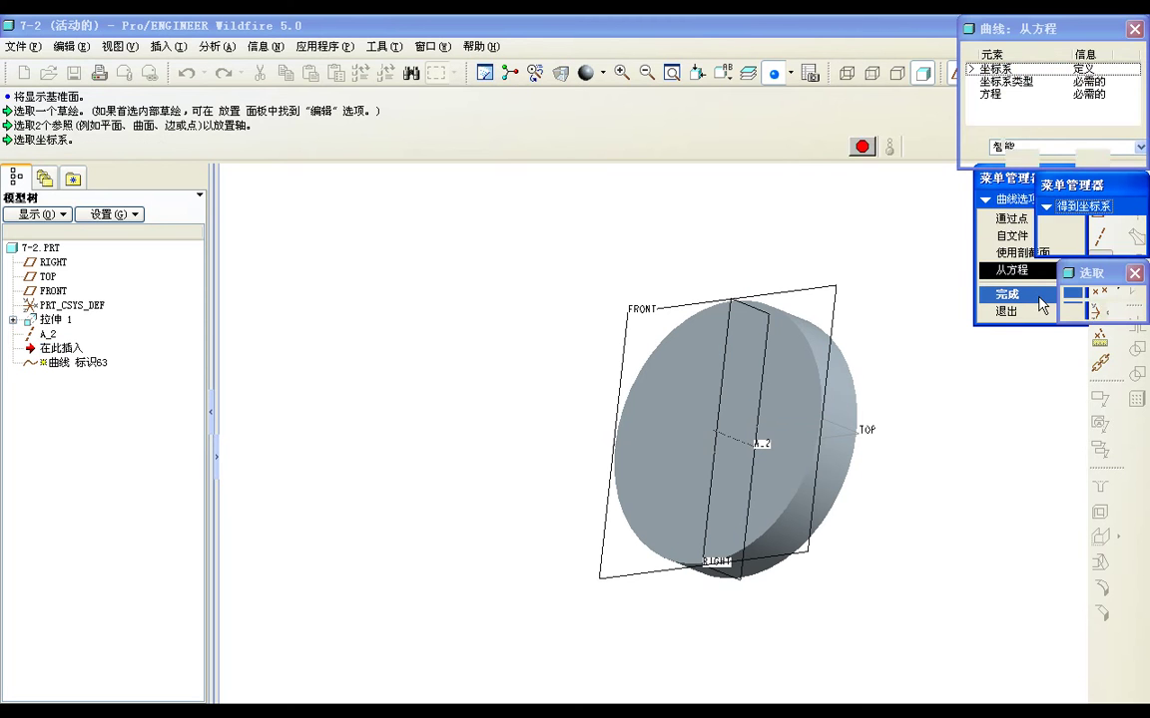
left_click(66, 307)
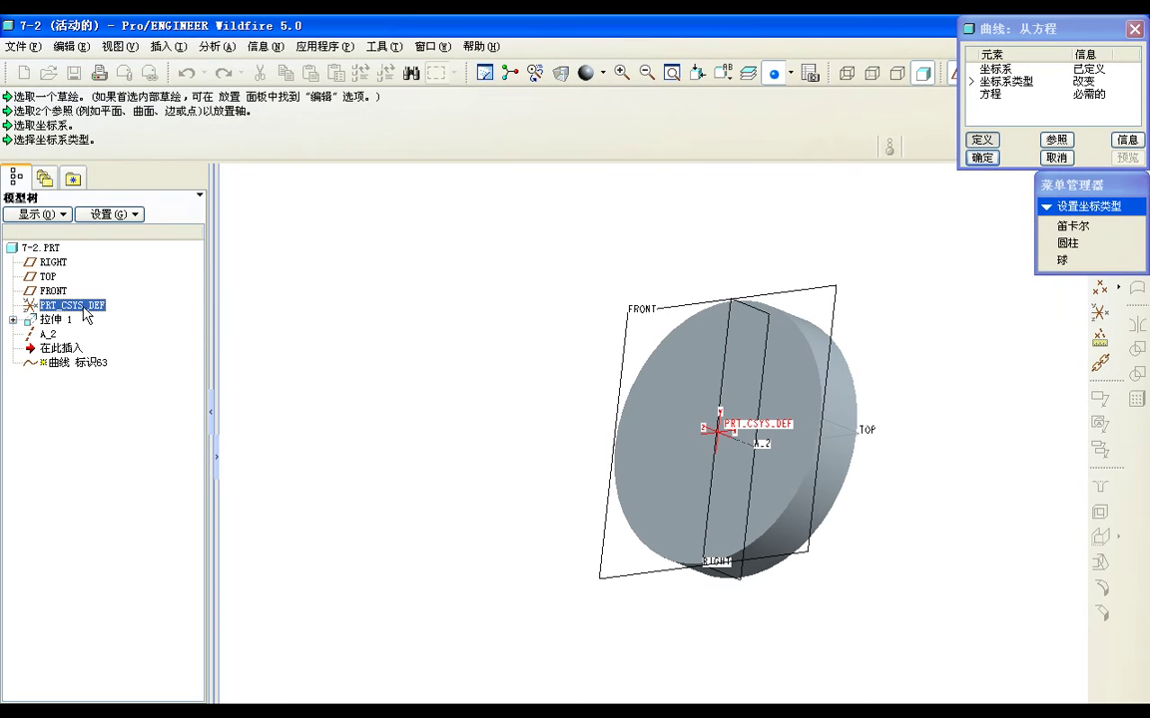
left_click(1102, 232)
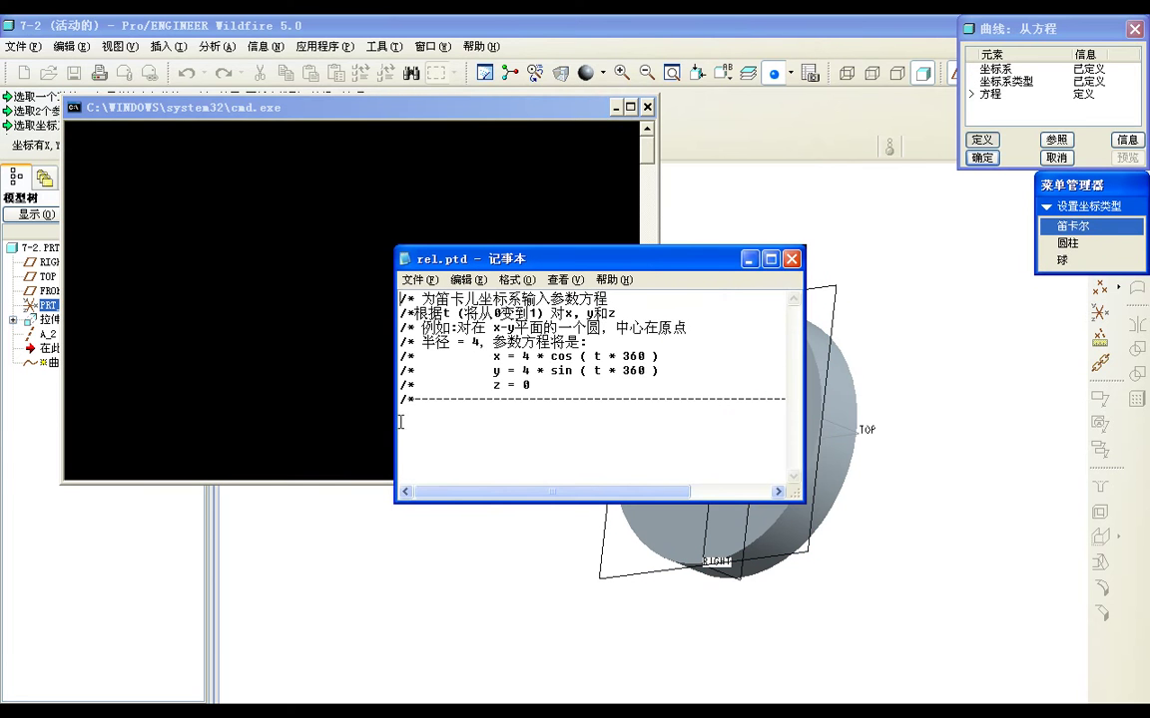
Step: Paste the equations afa=60*t, x=24.55*cos(afa)+pi*24.55*afa/180*sin(afa), y=24.55*sin(afa)-pi*24.55*afa/180*cos(afa), z=0, save them and complete the curve
left_click(465, 280)
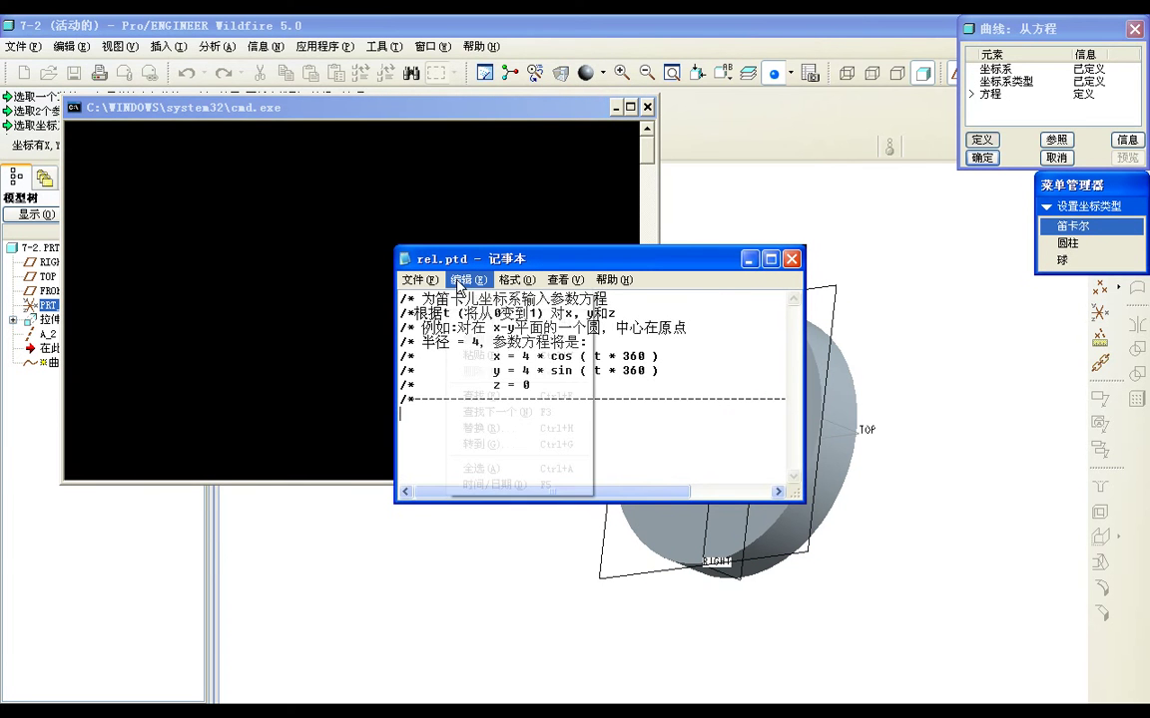
left_click(475, 355)
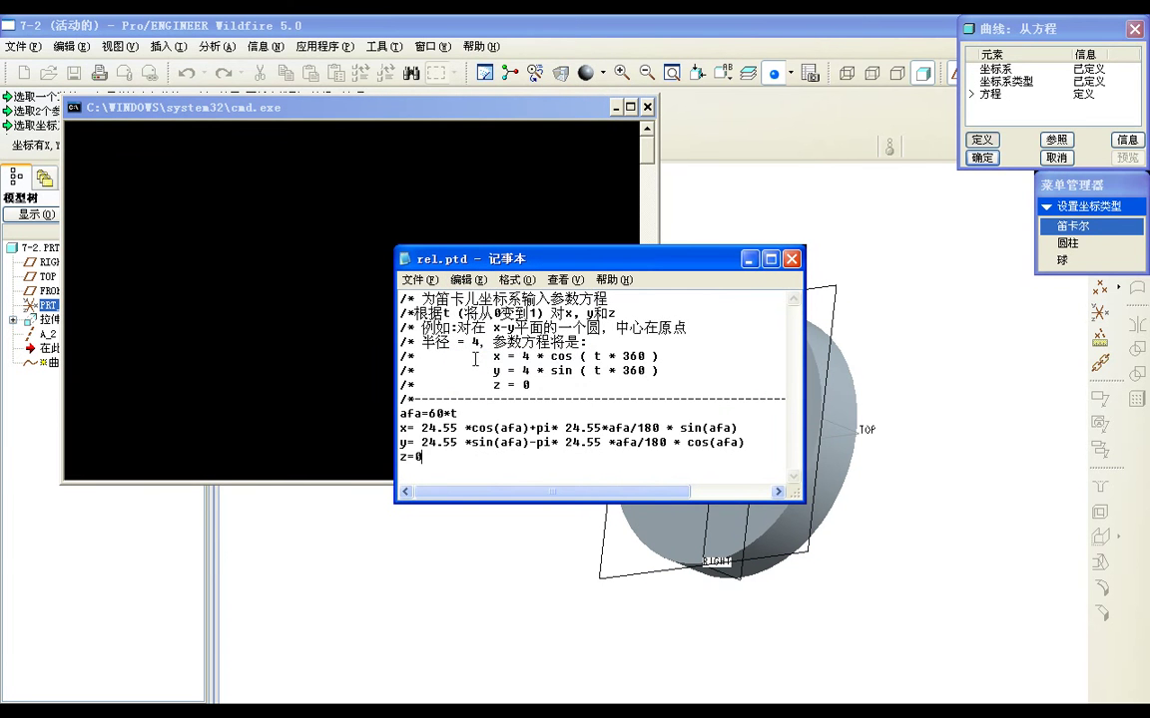
left_click(419, 281)
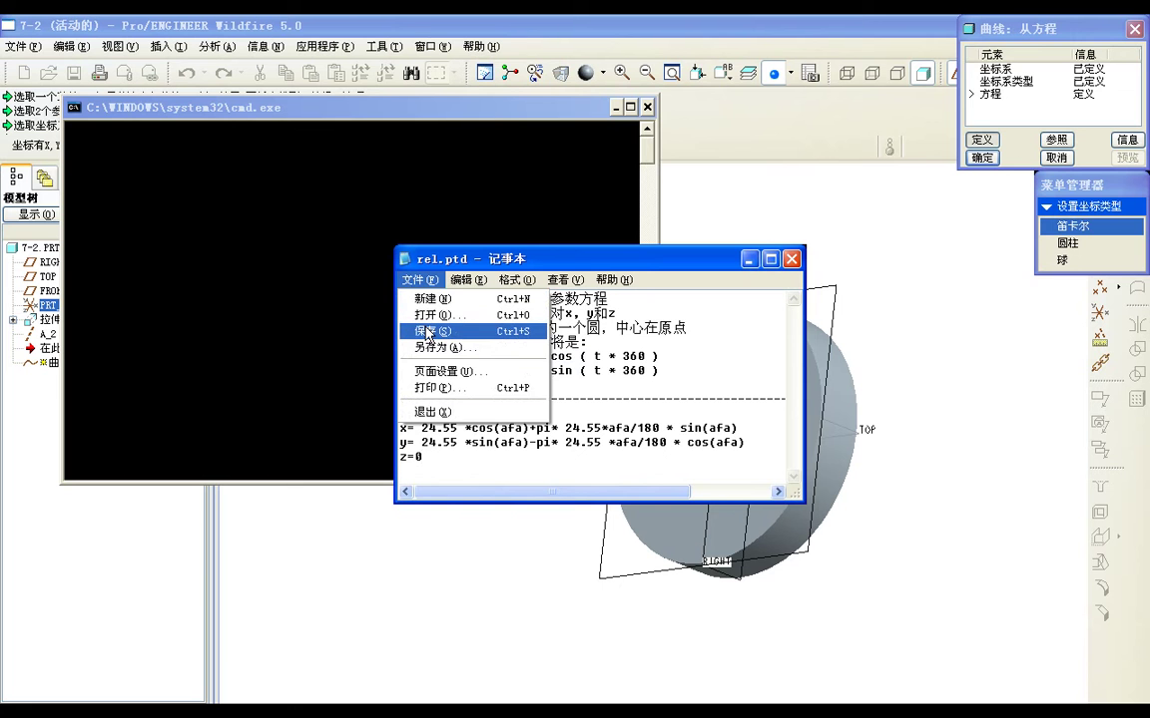
left_click(427, 333)
left_click(419, 281)
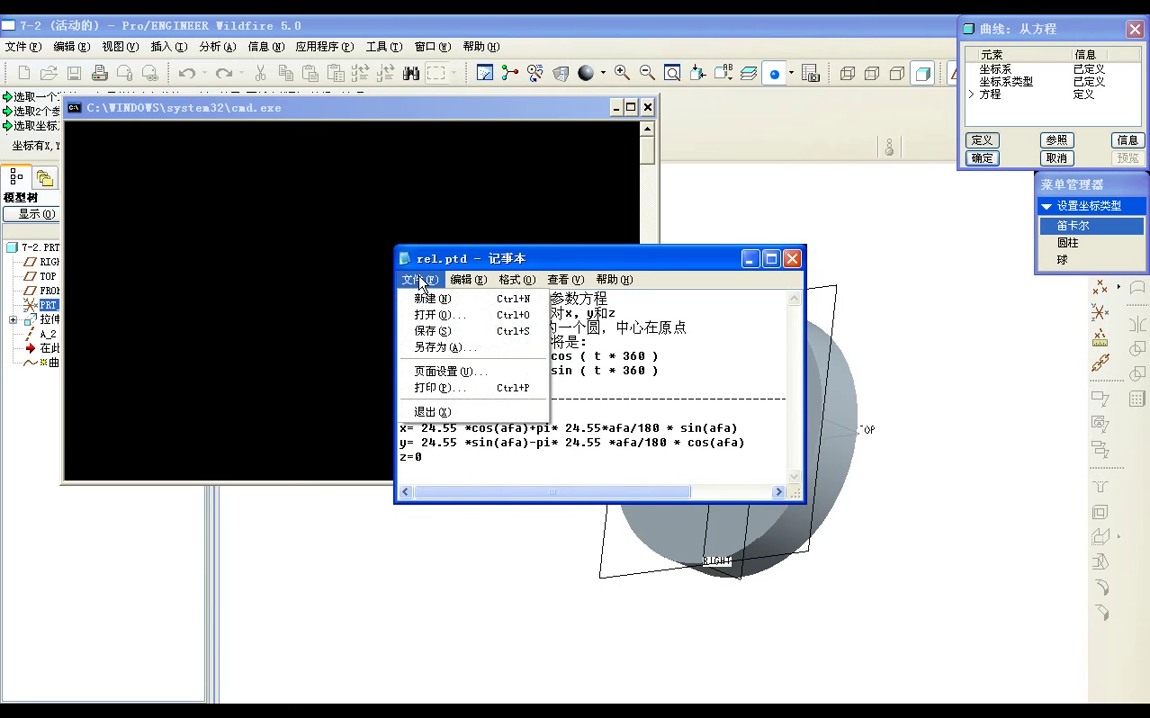
left_click(431, 410)
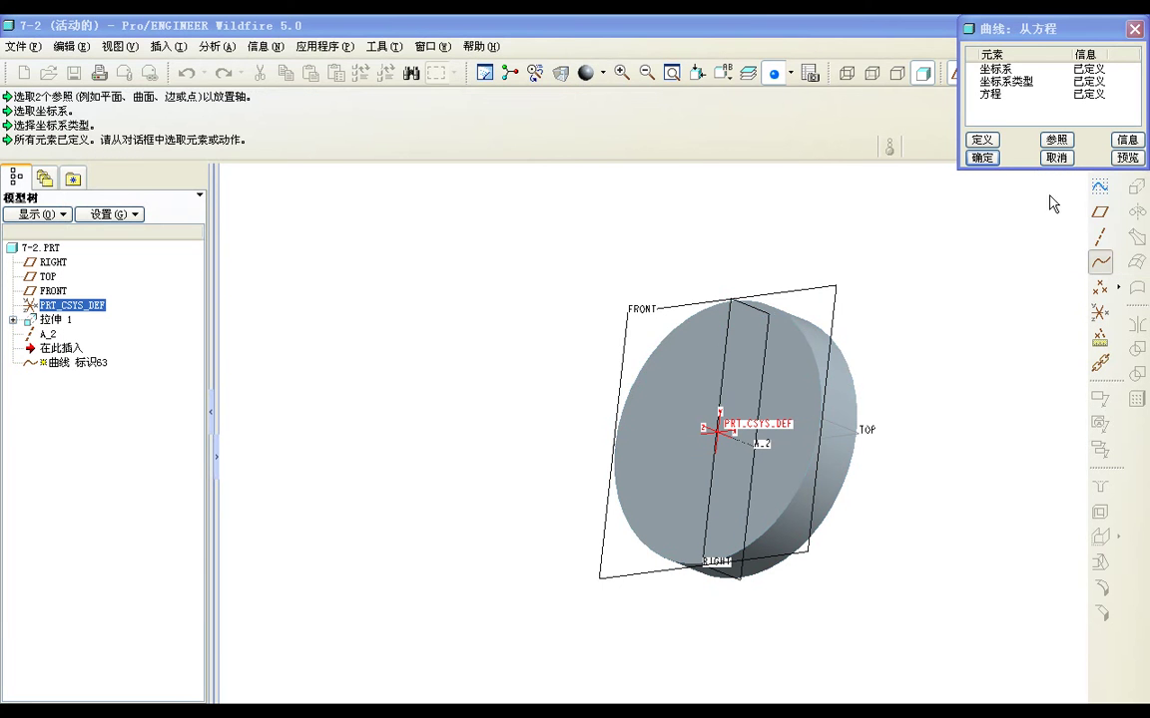
left_click(982, 158)
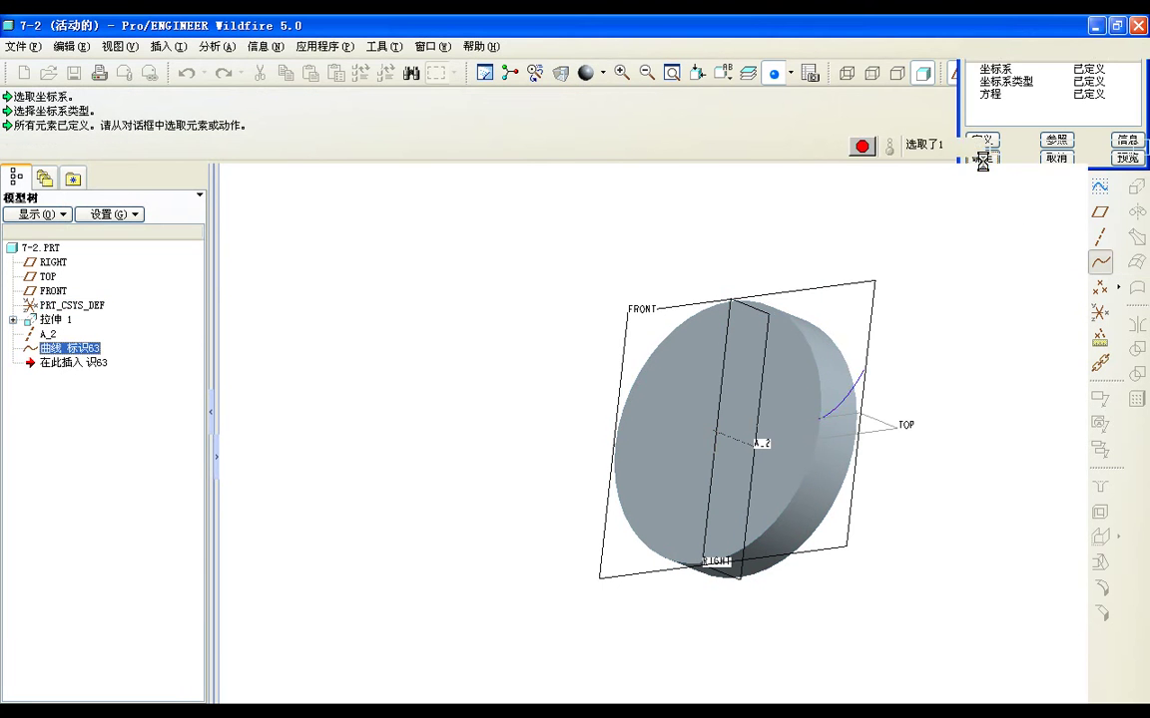
left_click(62, 363)
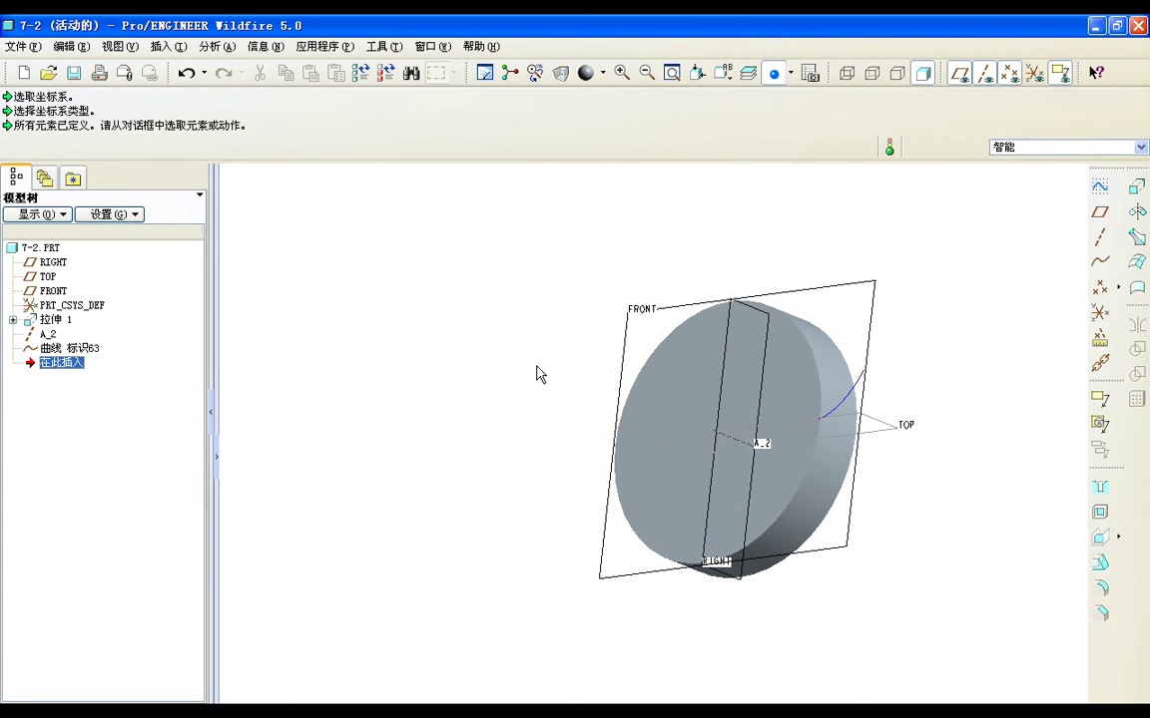
Step: On the previously used sketch plane, sketch two circles concentric with the disc, about 54.5 mm and 61.4 mm in diameter
left_click(1096, 186)
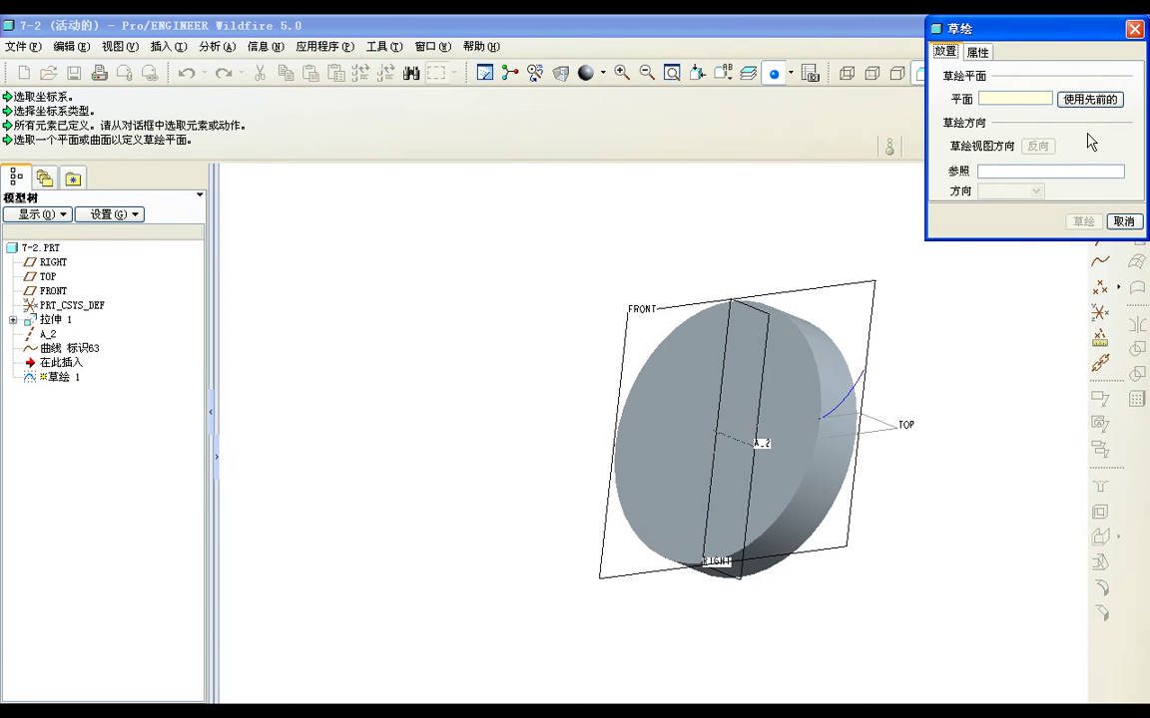
left_click(1090, 100)
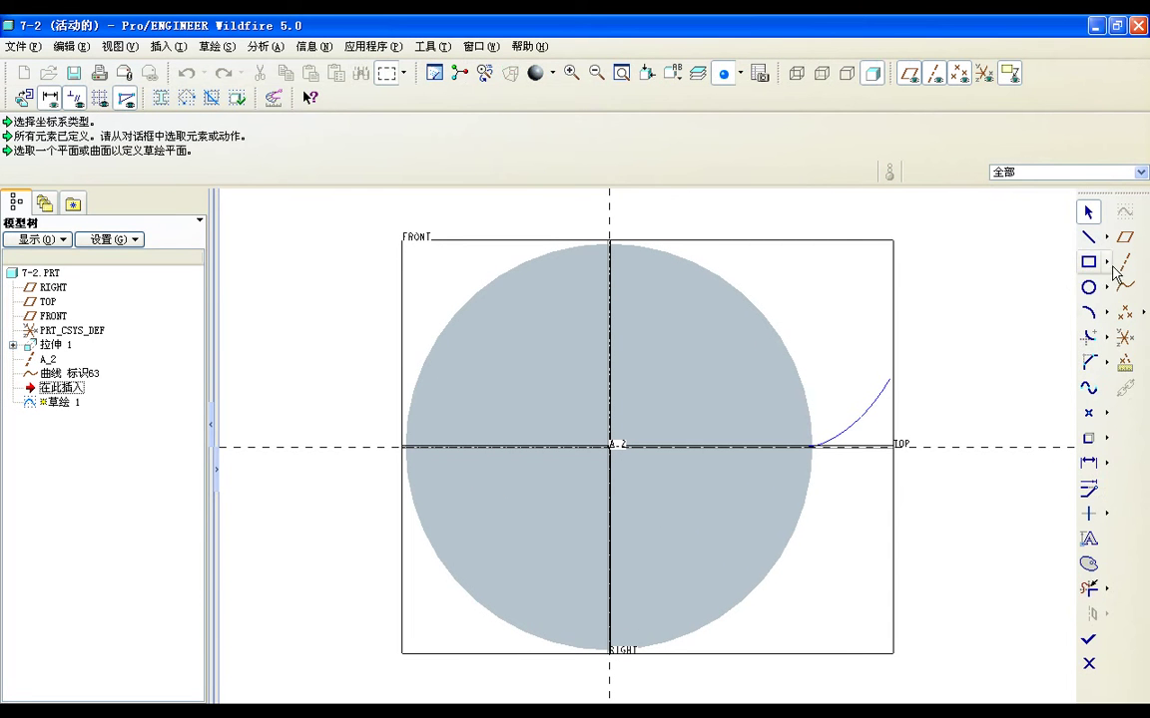
left_click(1108, 288)
left_click(954, 287)
left_click(801, 352)
left_click(804, 345)
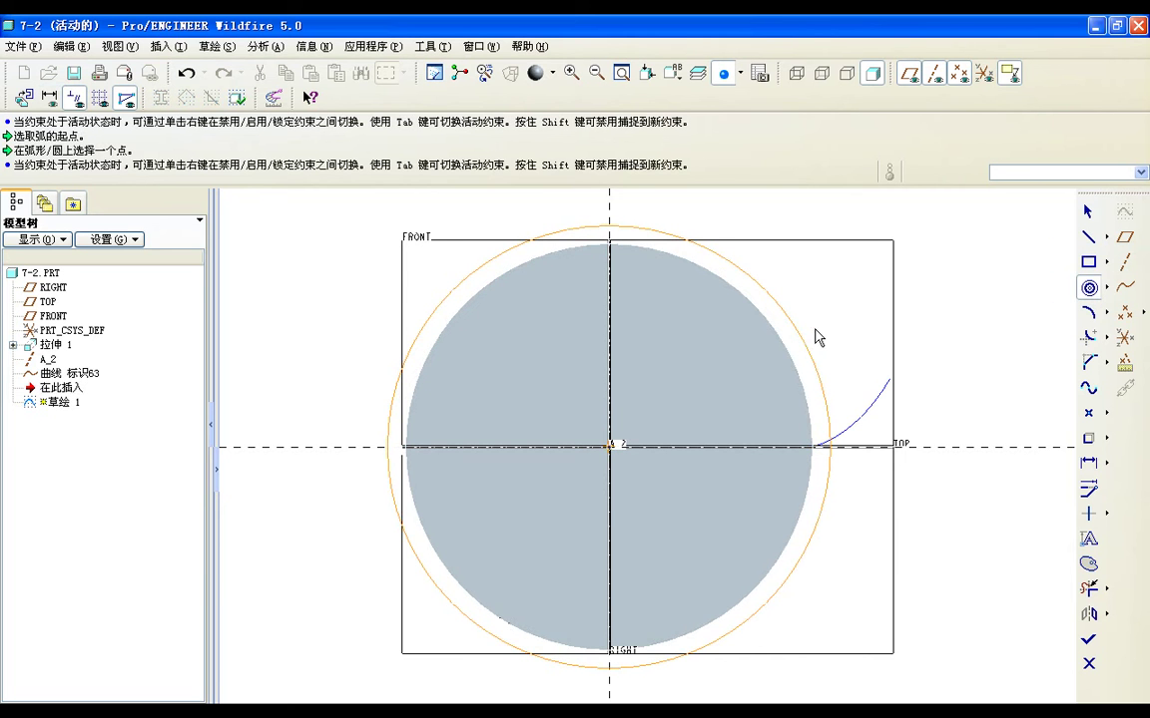
left_click(826, 329)
middle_click(843, 322)
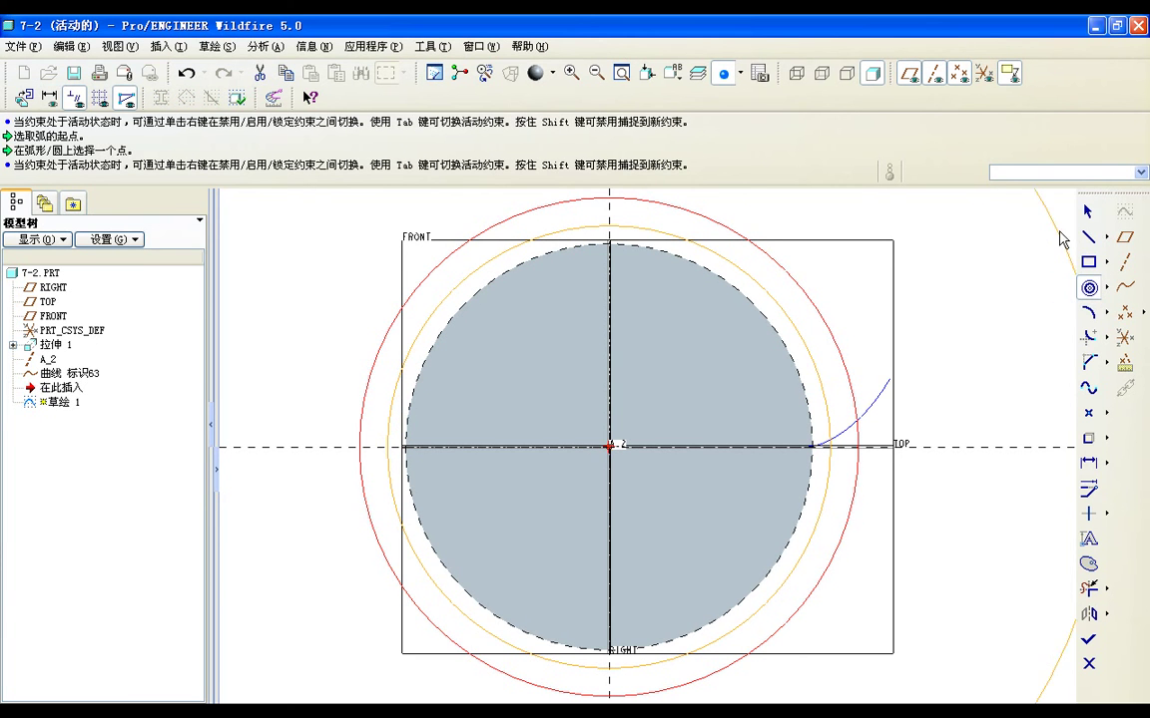
left_click(1086, 212)
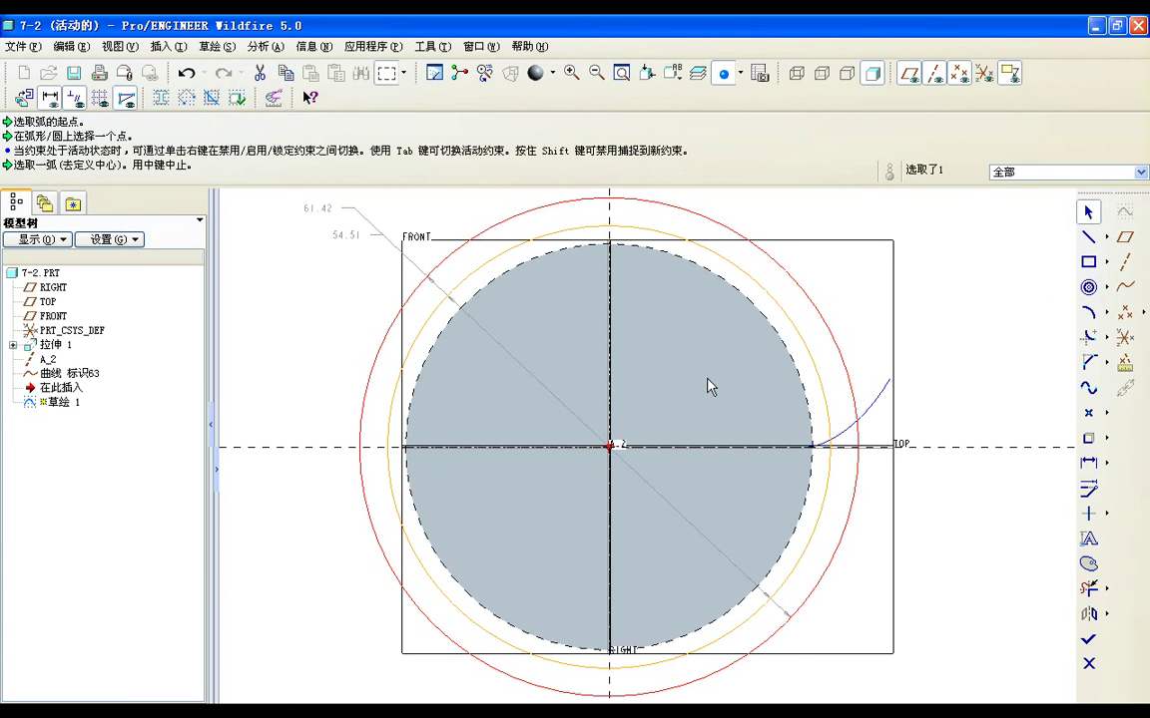
Step: Set the outer circle's diameter to 52.5731112 mm and the other circle's to 54.5731112 mm, and finish the sketch
scroll(706, 386, "up", 1)
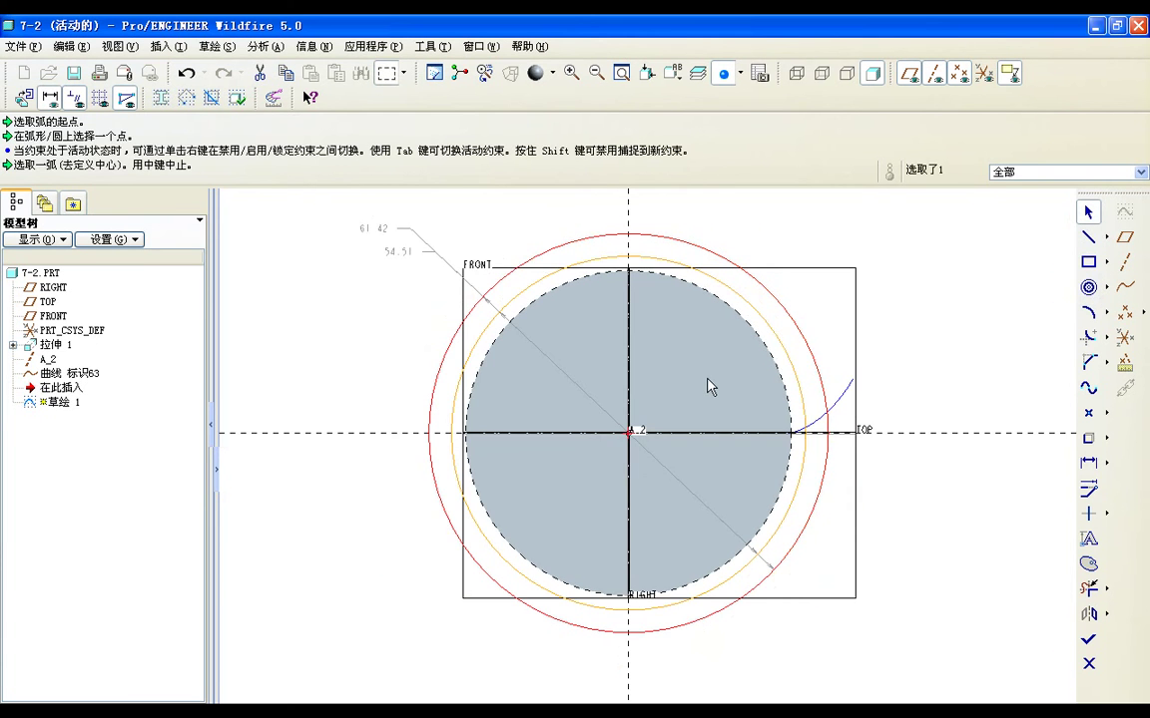
double_click(376, 227)
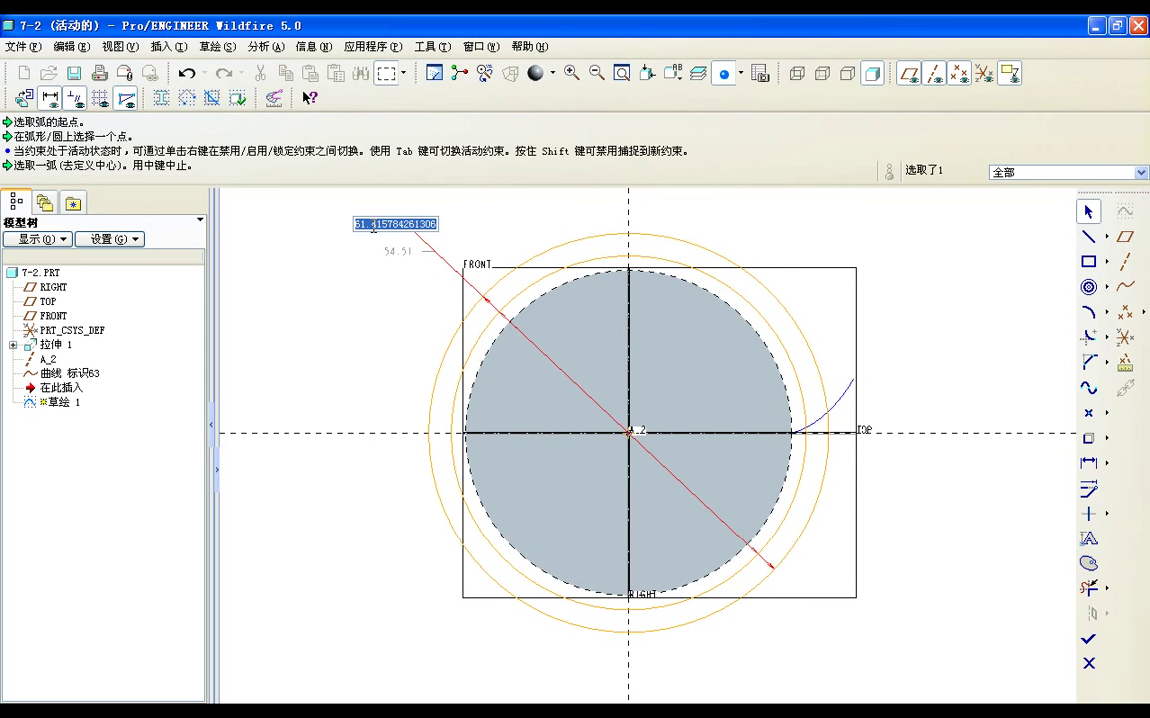
type("52.5731112")
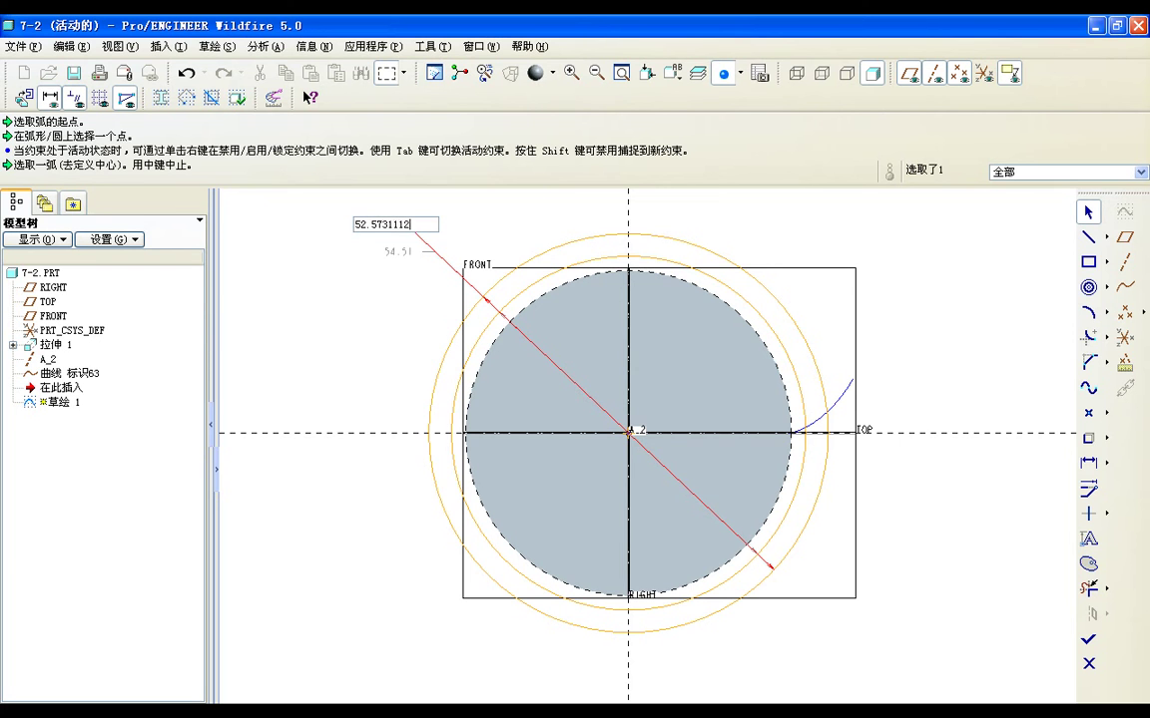
key("Return")
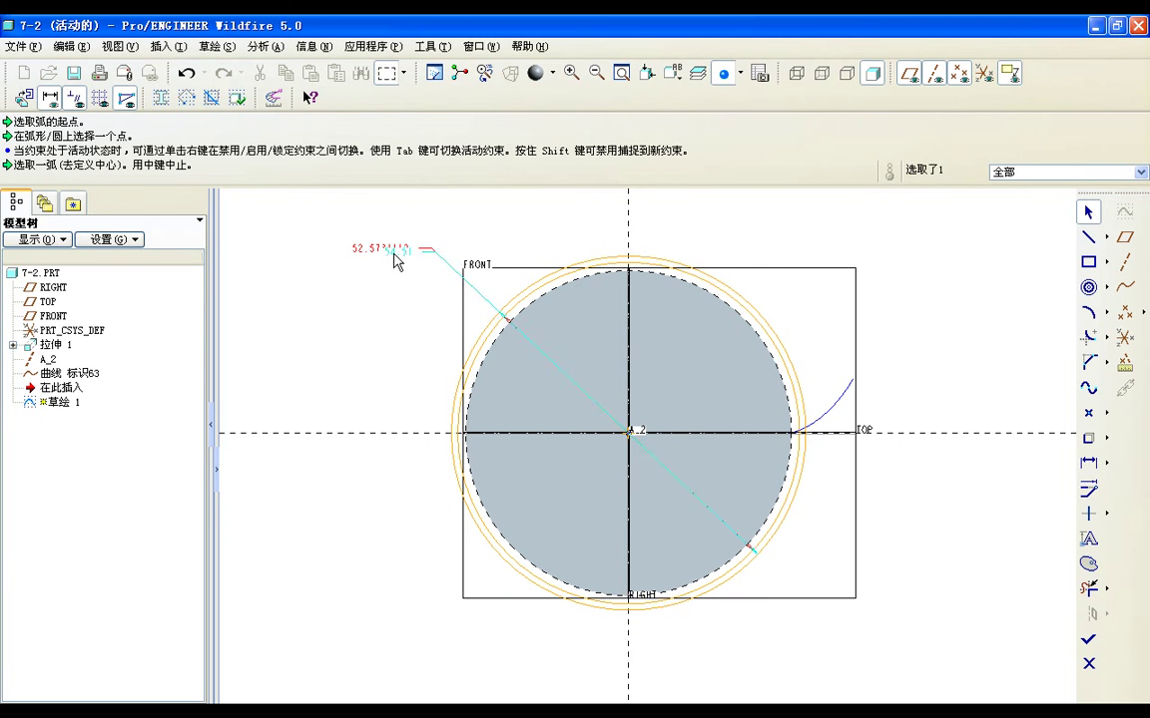
double_click(395, 257)
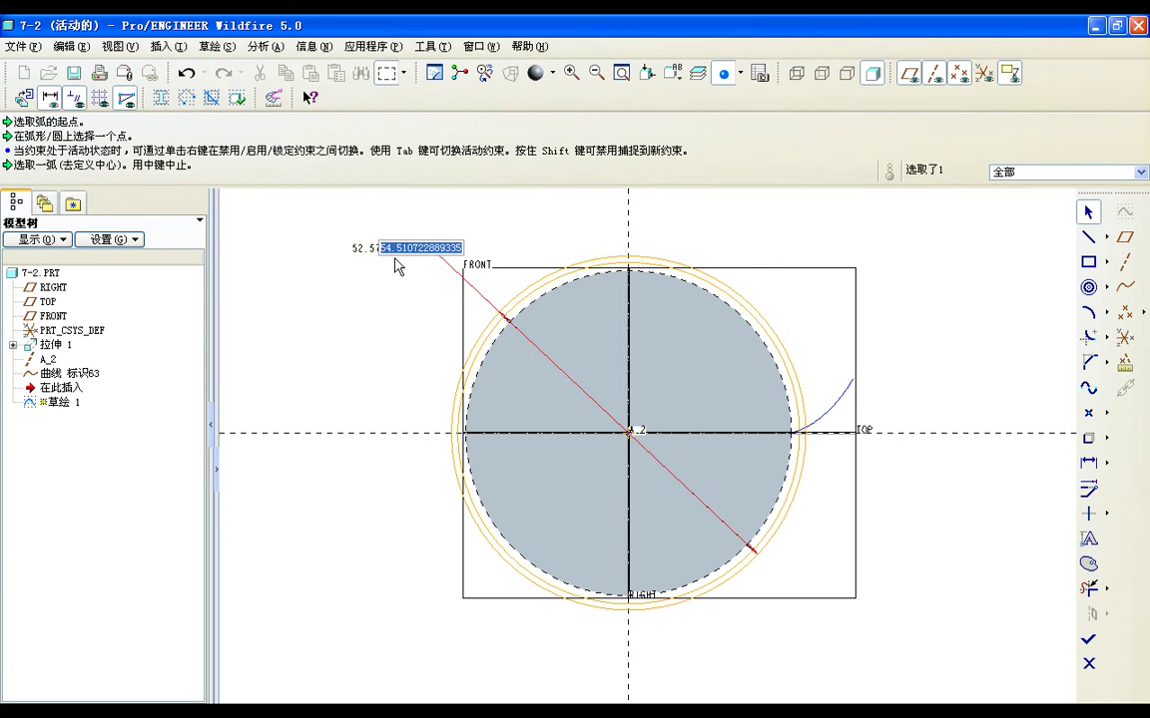
type("54.5731112")
key("Return")
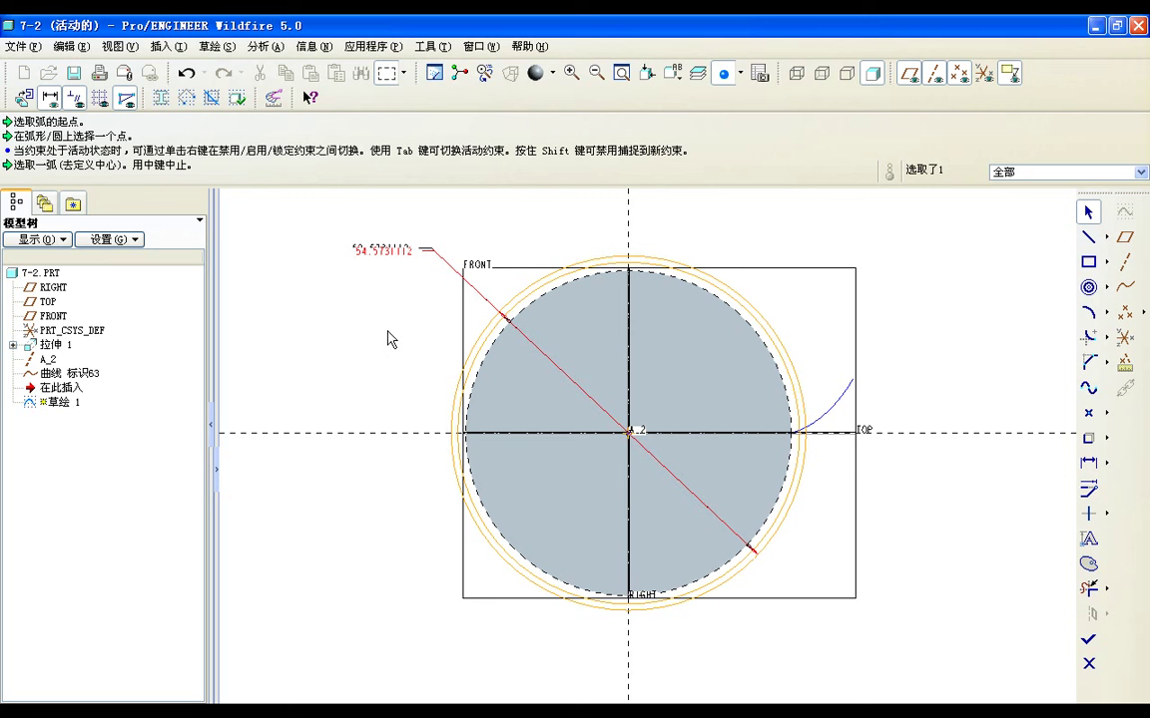
left_click(1088, 644)
middle_click_drag(903, 480, 882, 472)
key("ctrl+d")
left_click(60, 379)
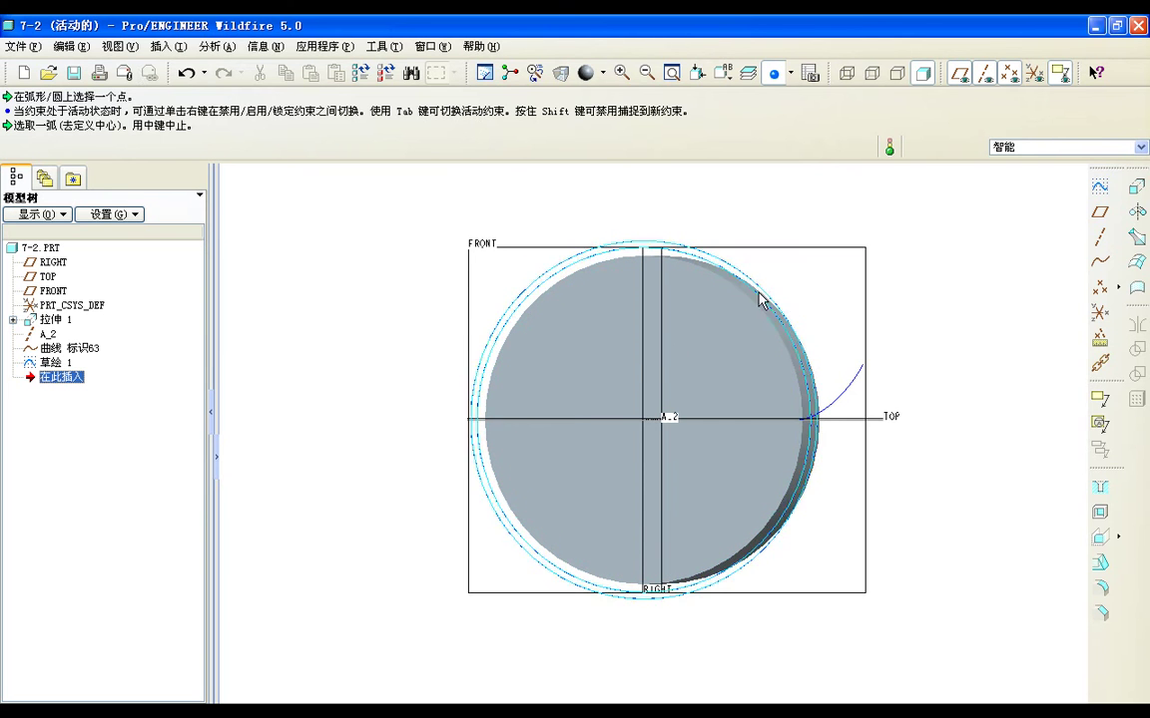
Step: Create a datum point at the intersection of the equation-driven curve and the inner sketched circle
left_click(1098, 289)
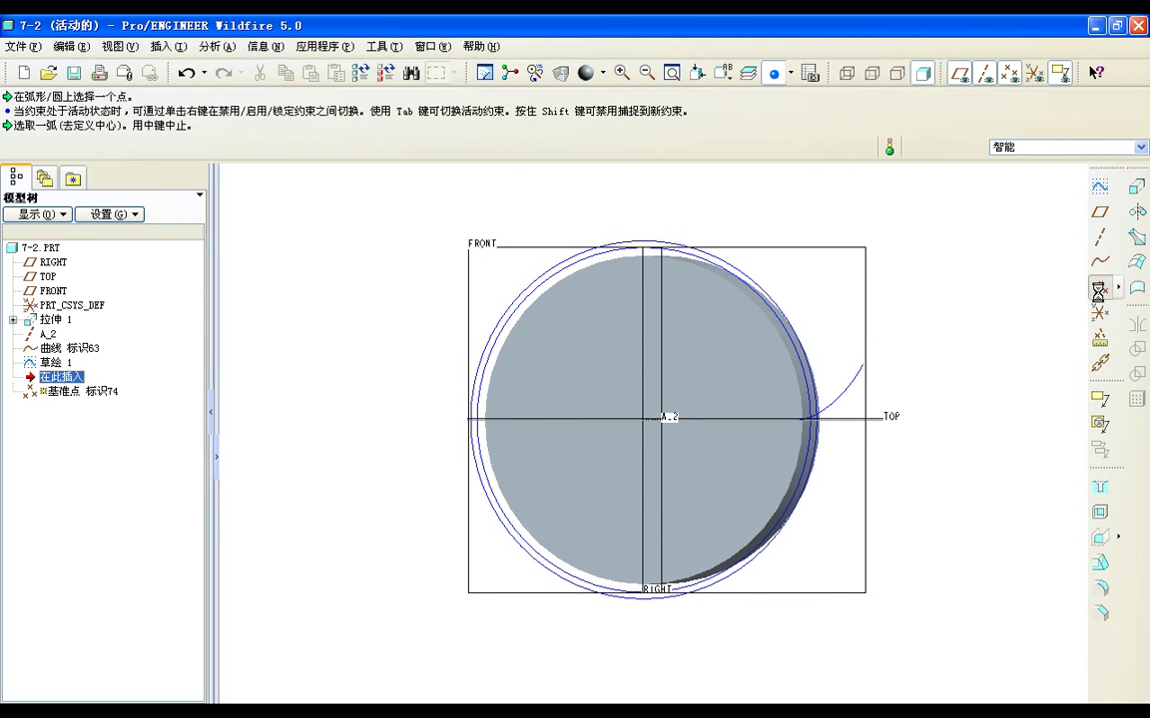
left_click(838, 409)
scroll(822, 425, "up", 4)
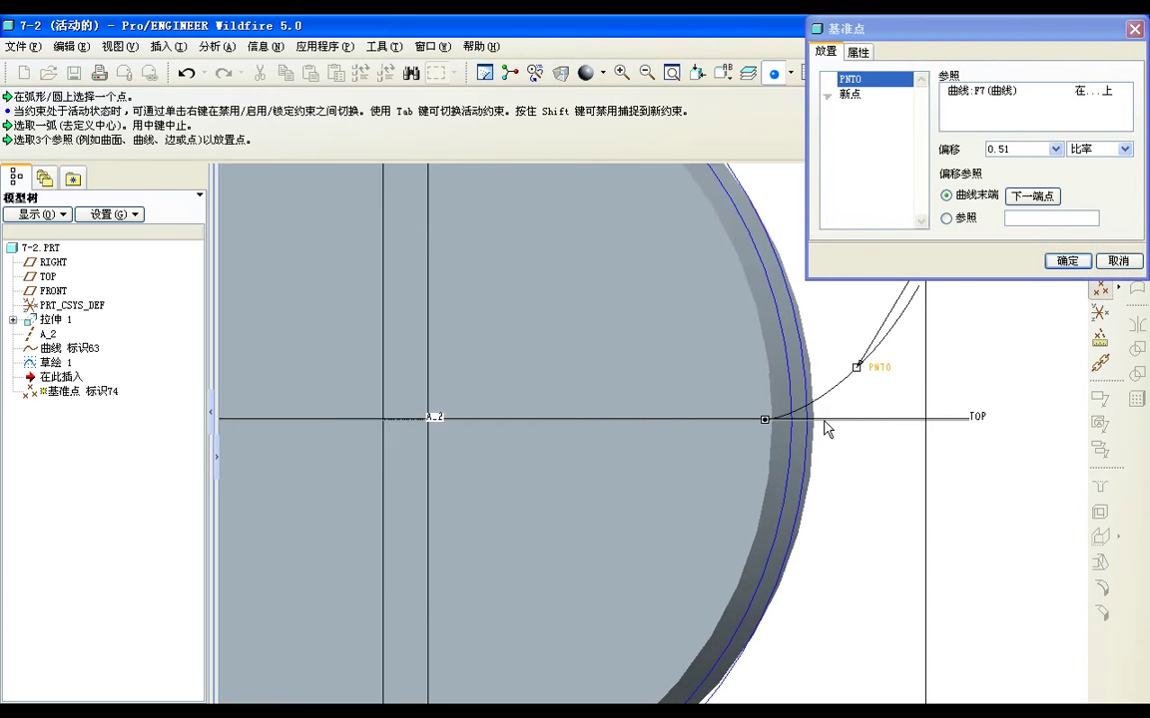
scroll(824, 427, "up", 2)
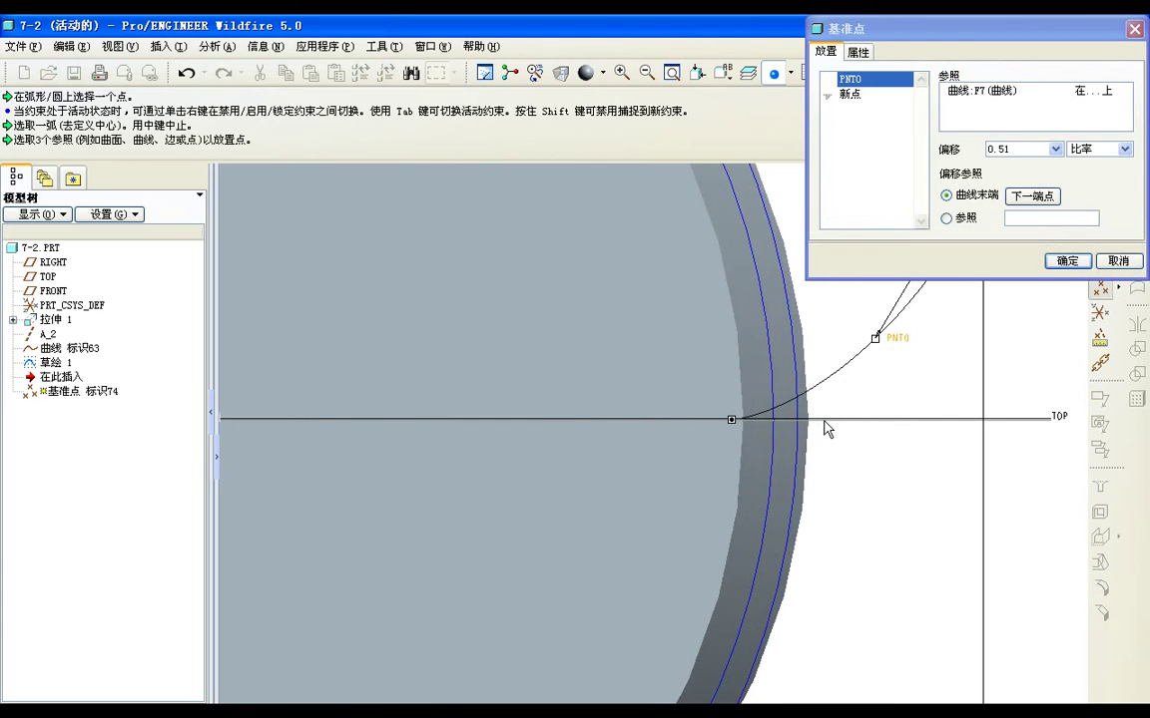
left_click(772, 391, "ctrl")
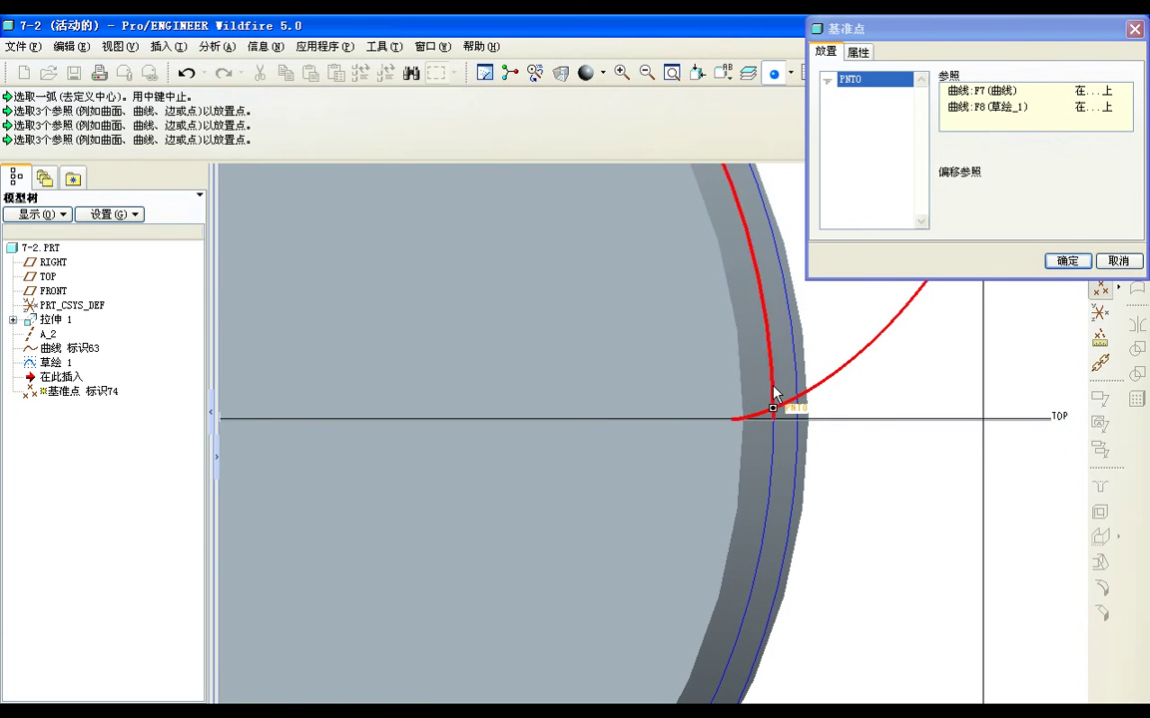
left_click(1065, 262)
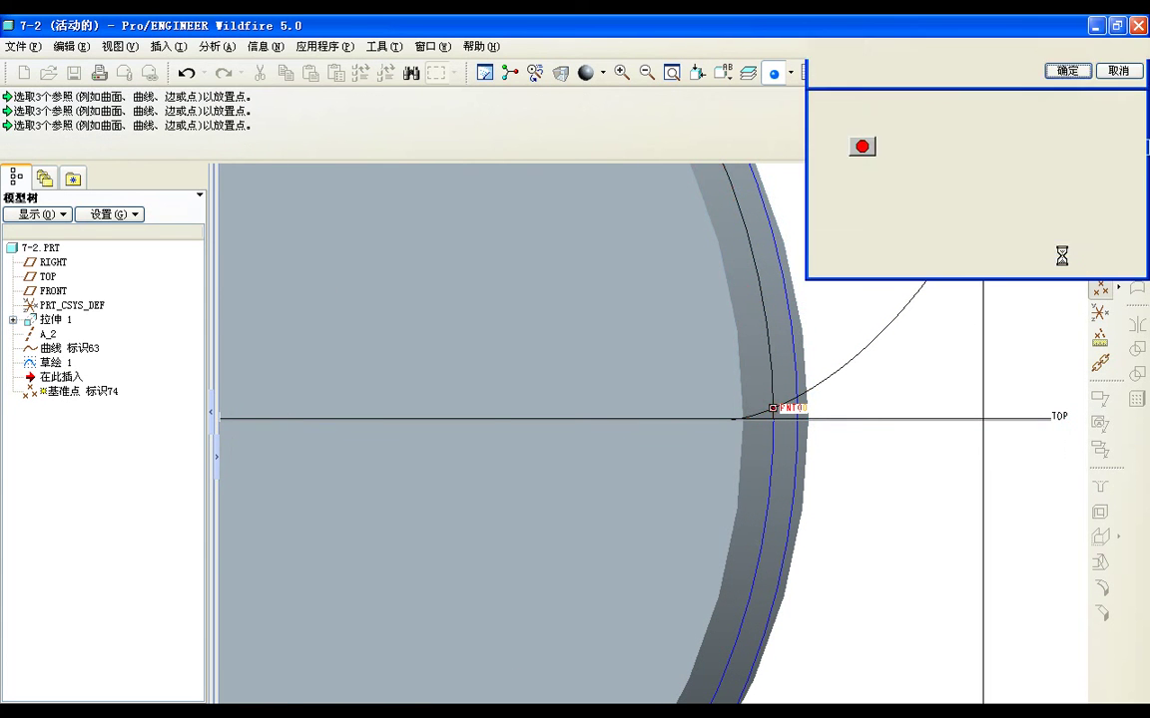
left_click(66, 392)
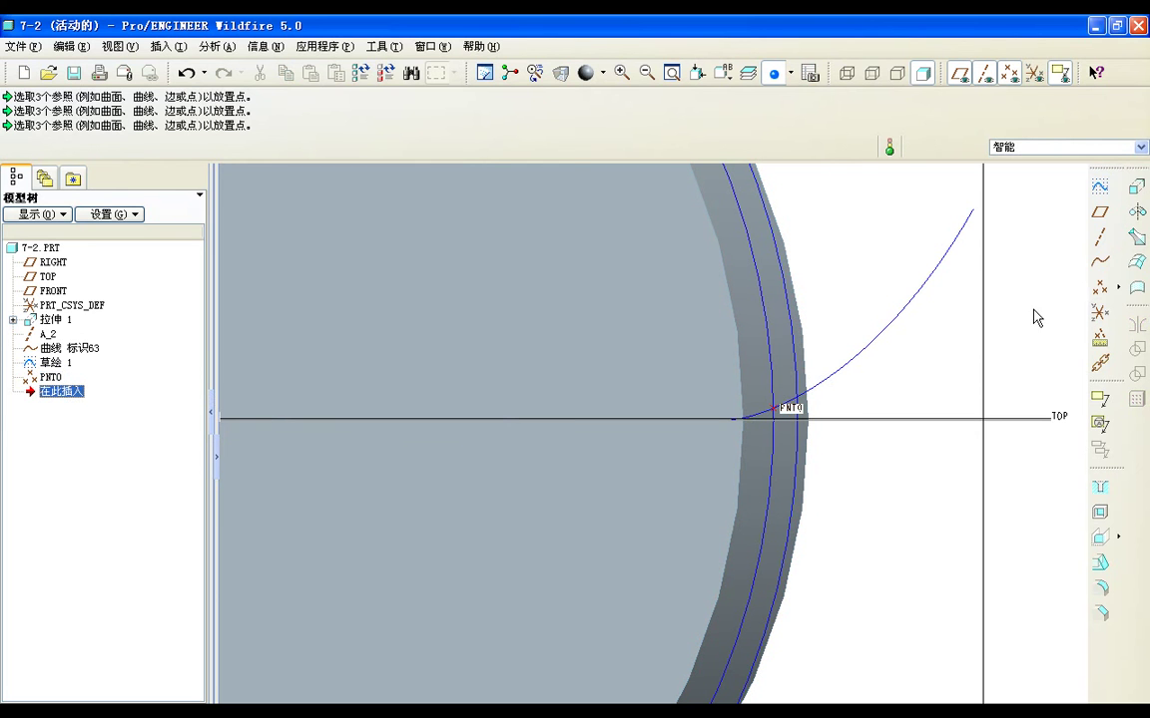
Step: Create a datum plane through point PNT0 and the disc's cylindrical side surface
left_click(1102, 214)
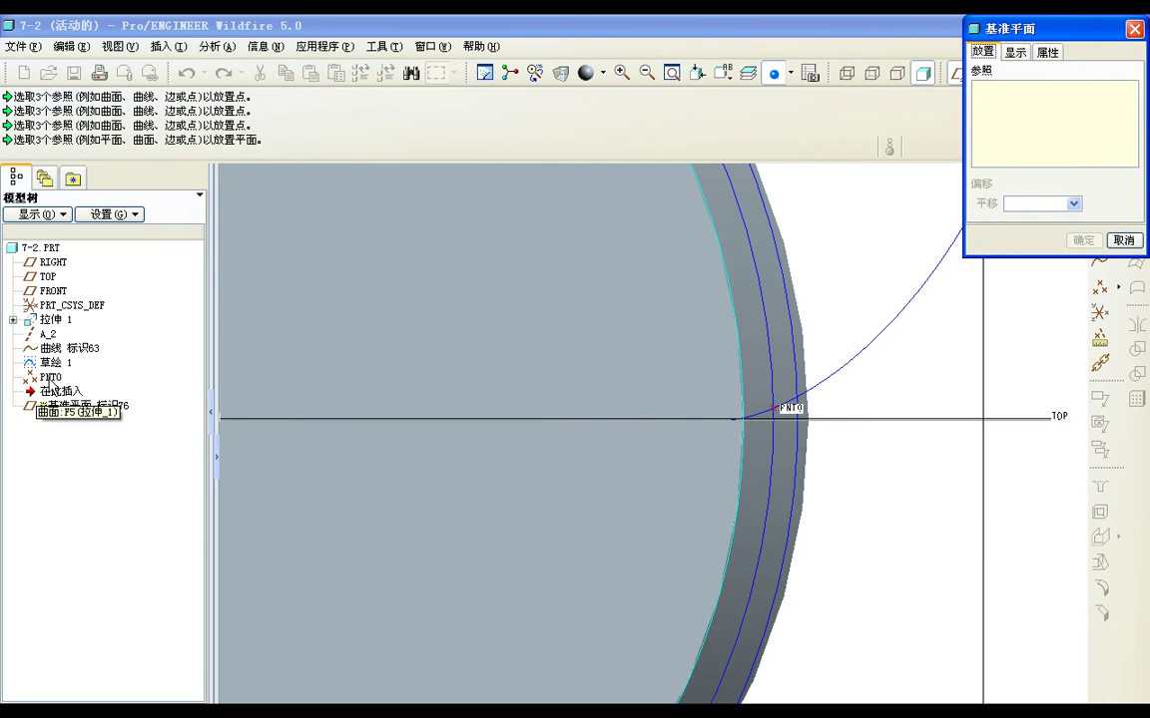
left_click(50, 378)
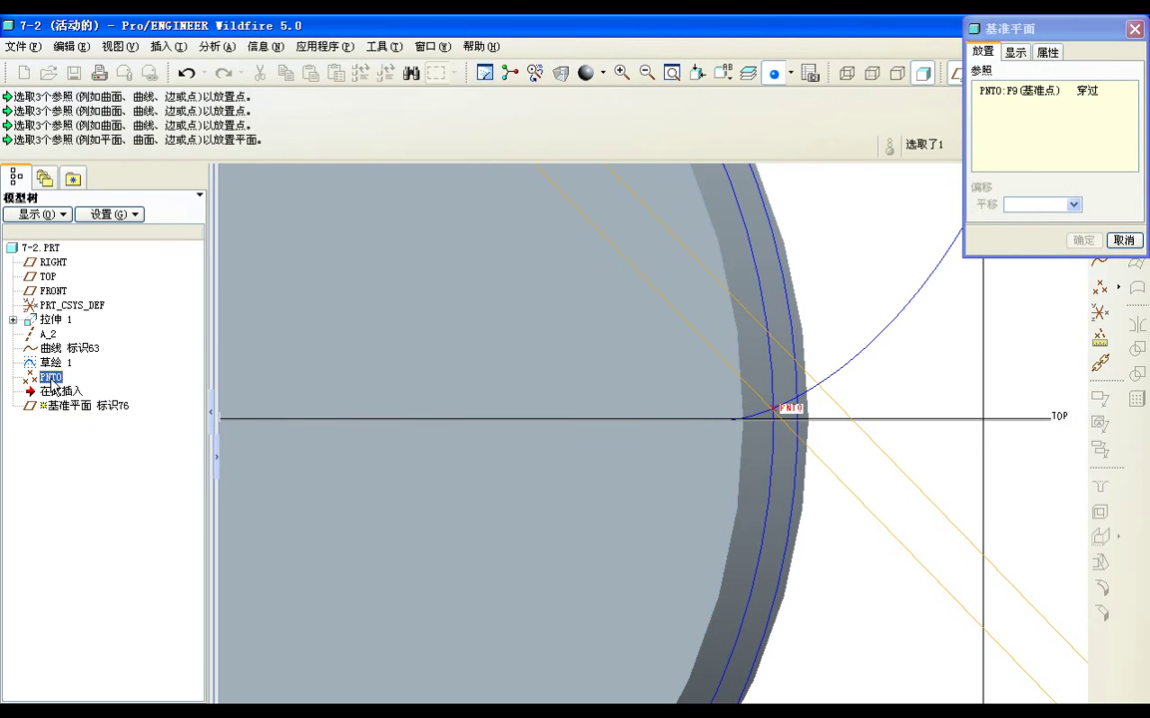
left_click(789, 569)
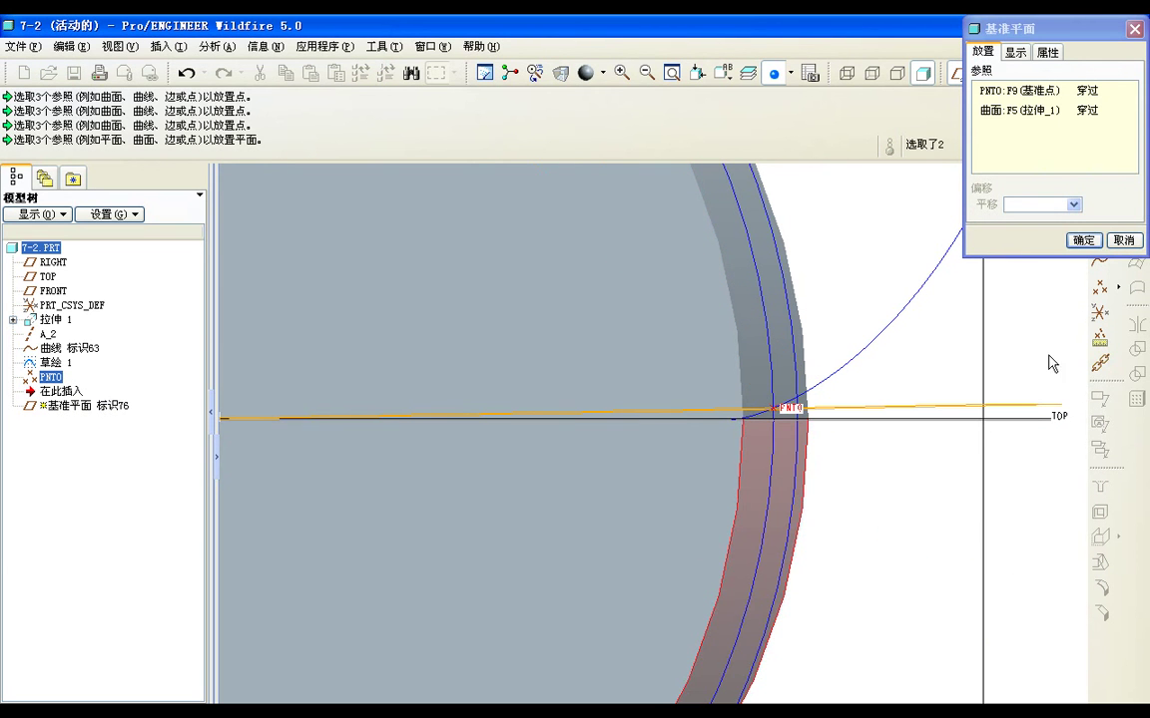
left_click(1083, 241)
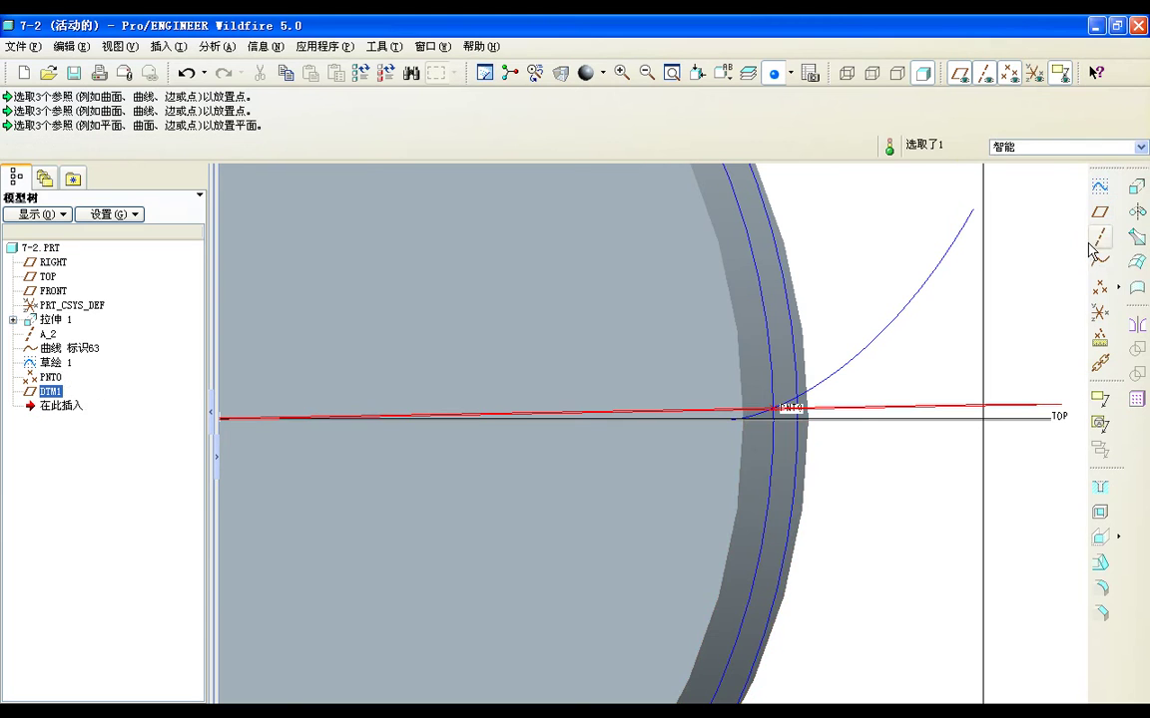
Step: Create a datum plane through axis A_2, rotated 1.8 degrees from plane DTM1
scroll(1045, 305, "down", 3)
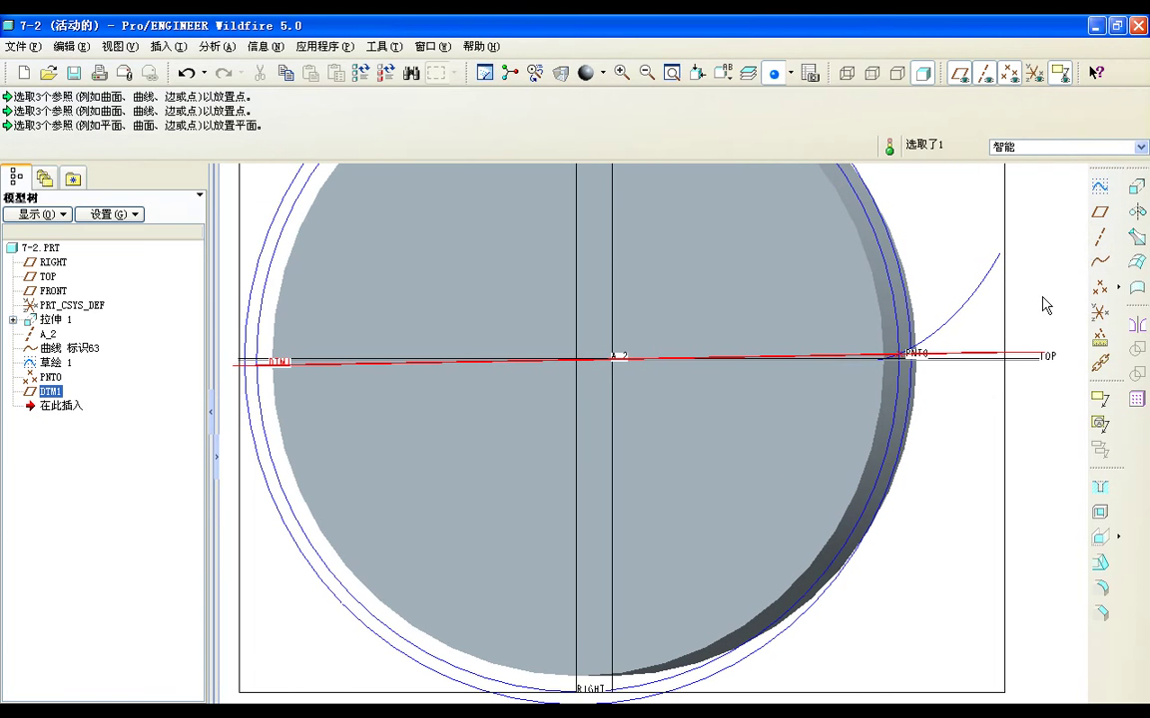
left_click(1104, 218)
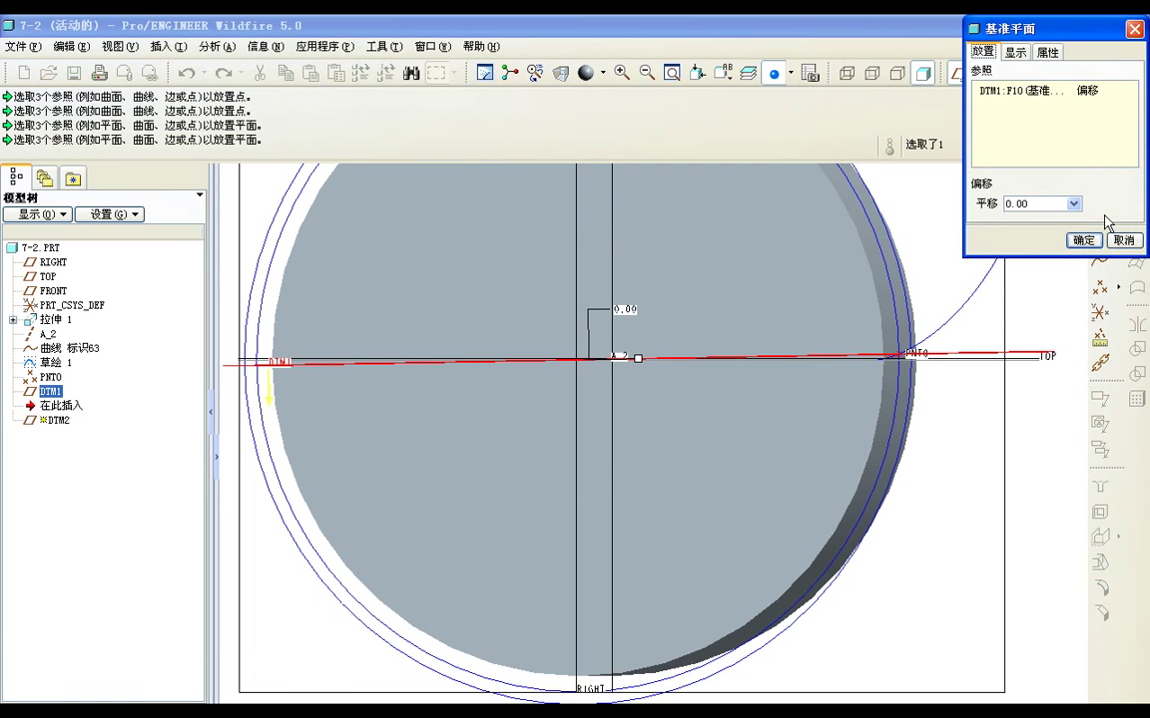
left_click(46, 336, "ctrl")
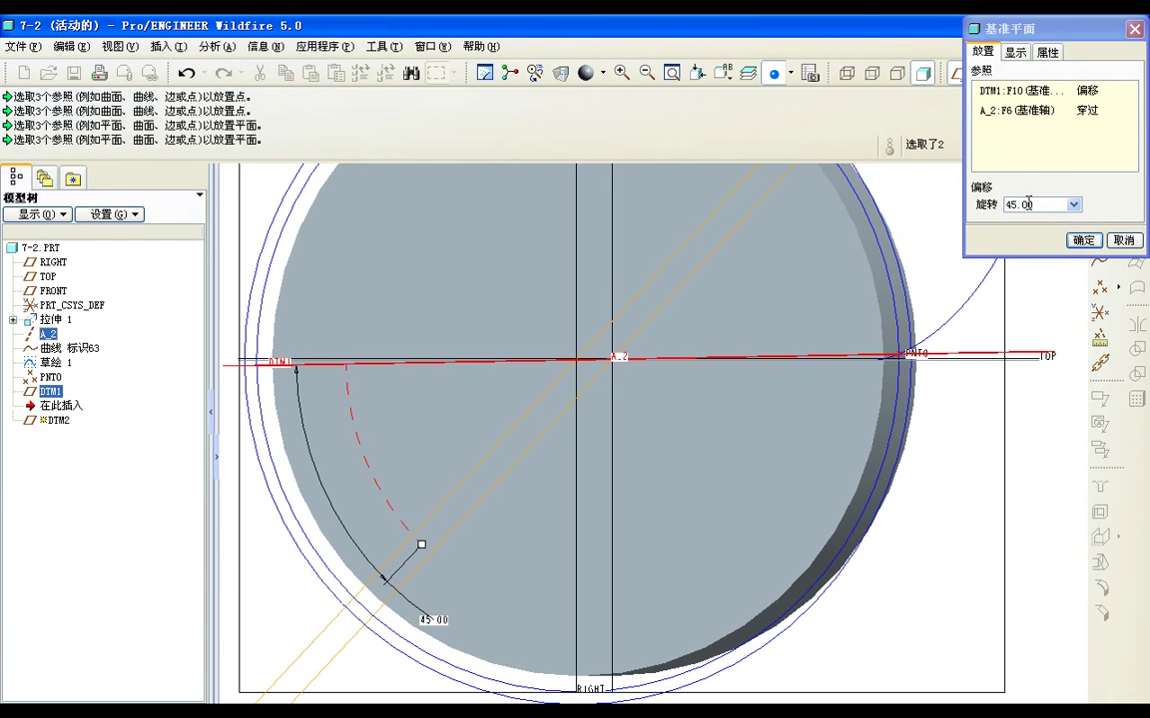
double_click(1043, 205)
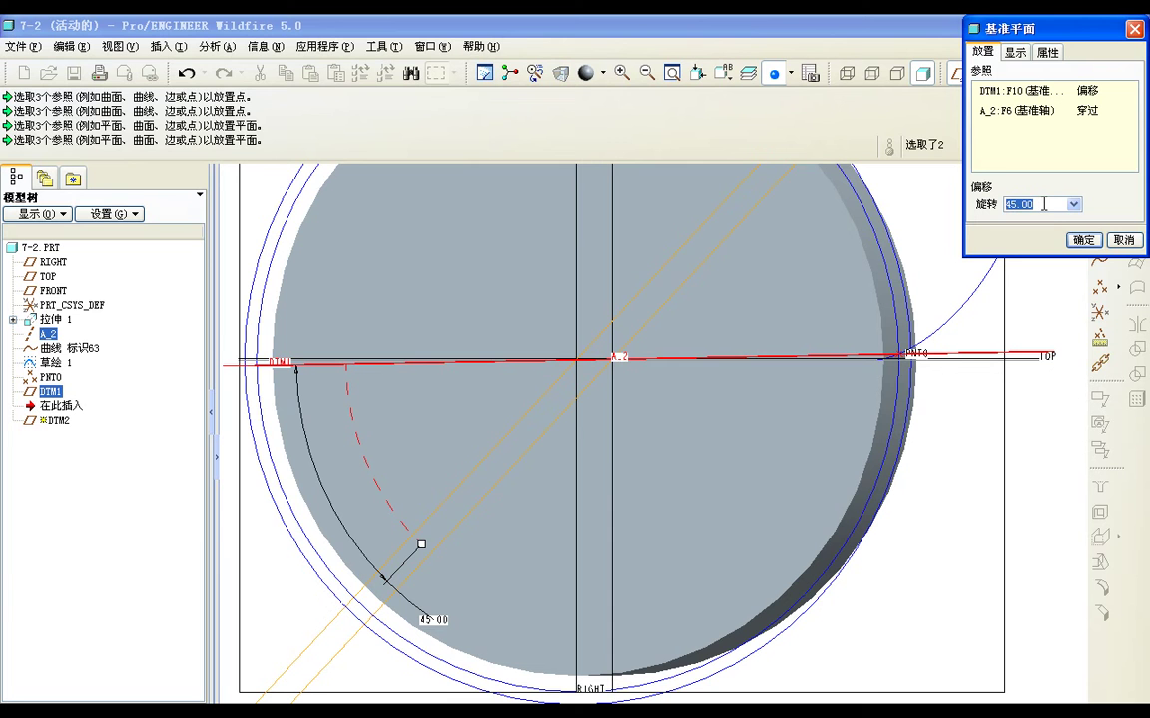
type("1")
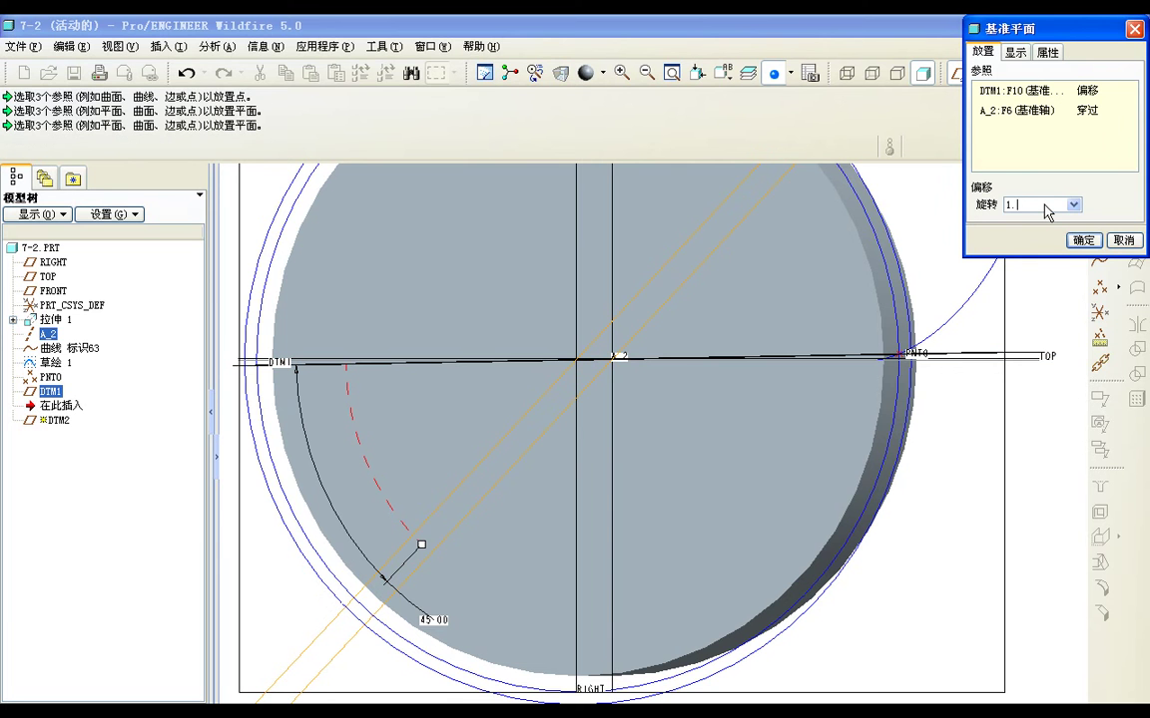
type(".8")
key("Return")
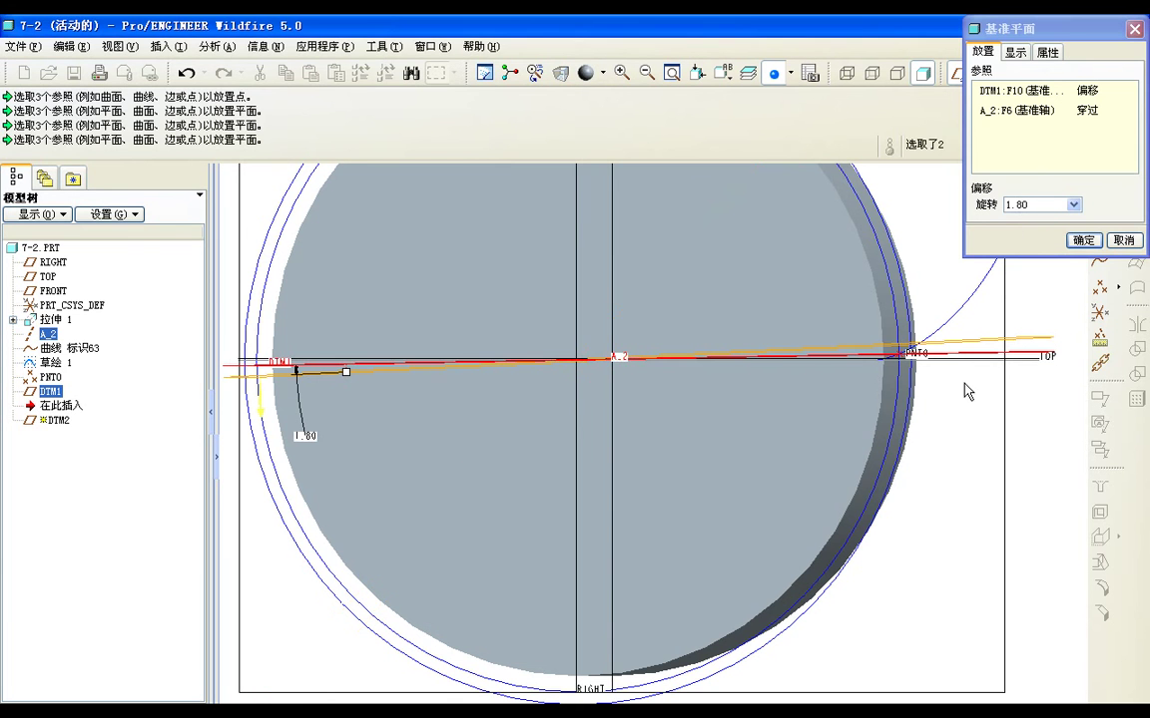
left_click(1082, 241)
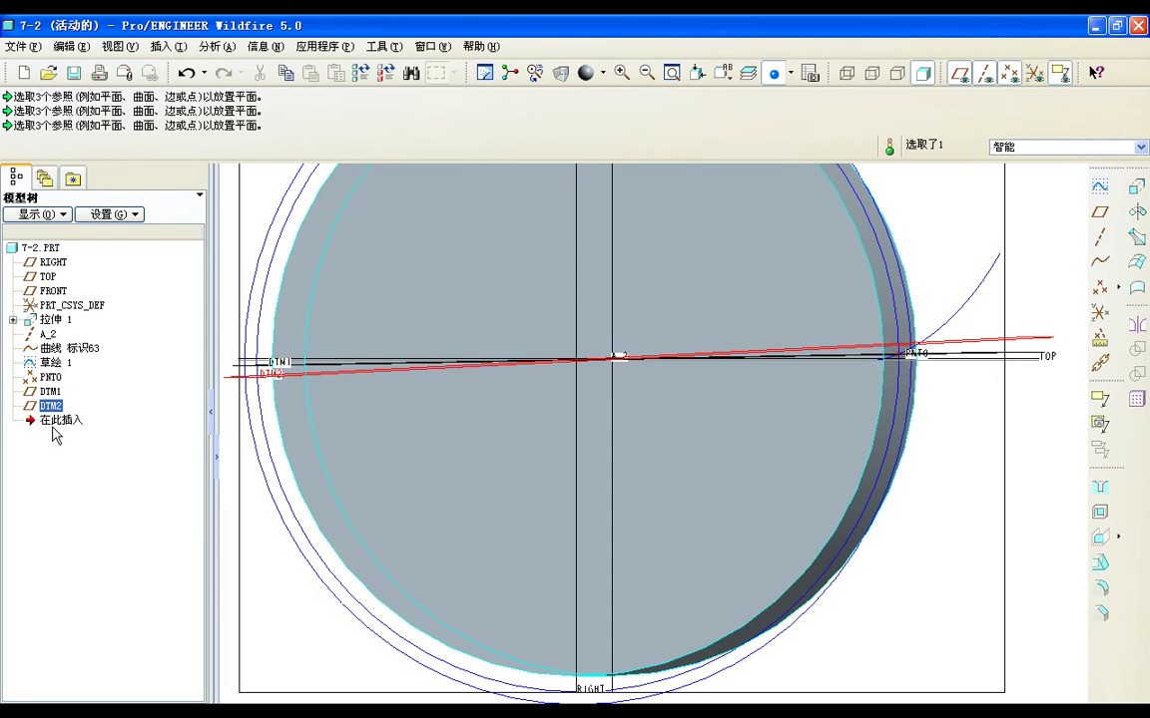
left_click(55, 421)
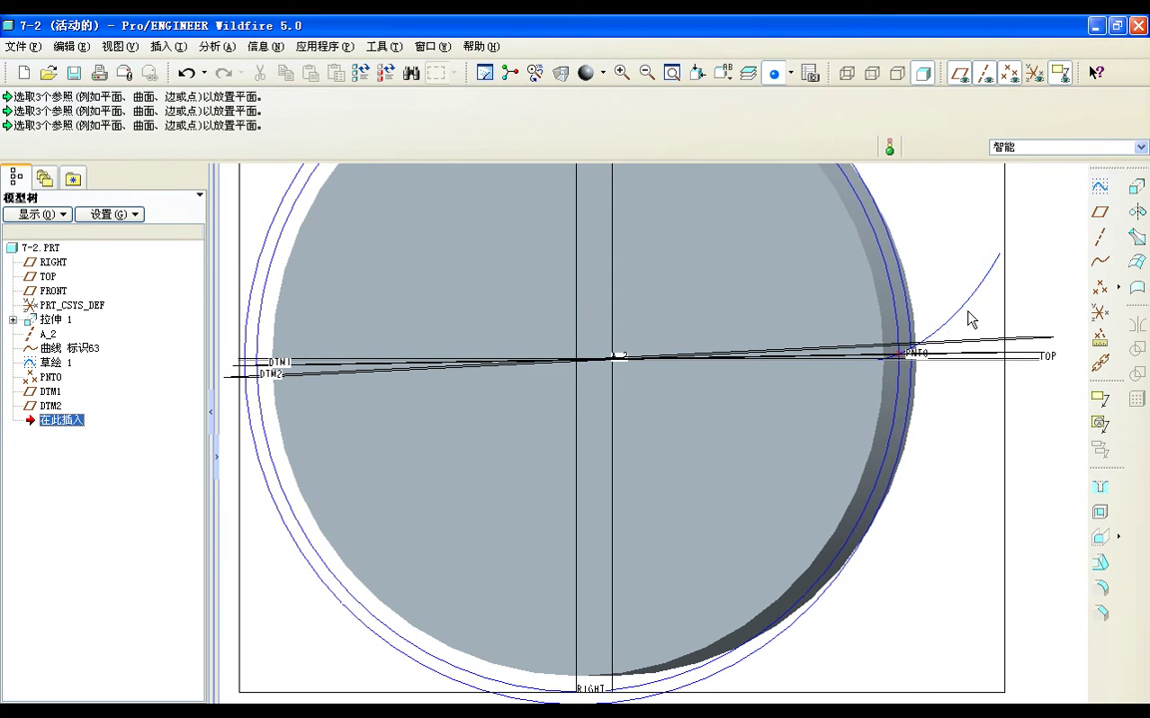
Step: Mirror the equation-driven involute curve about datum plane DTM2
scroll(960, 319, "down", 1)
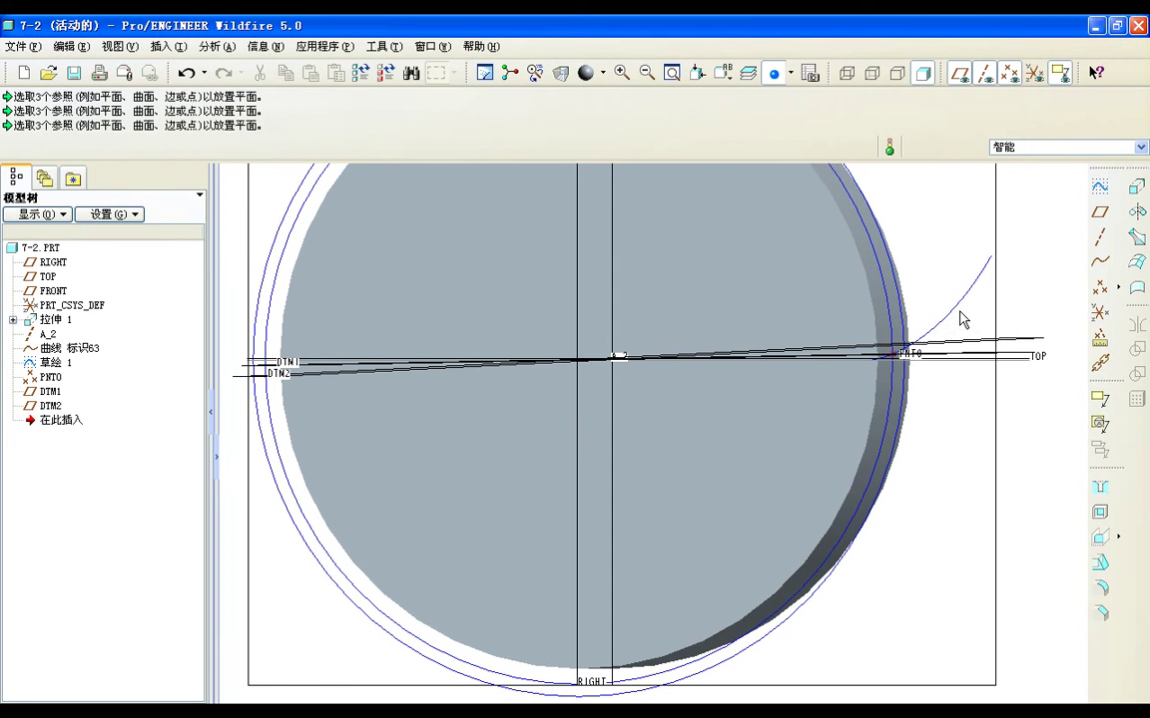
left_click(954, 319)
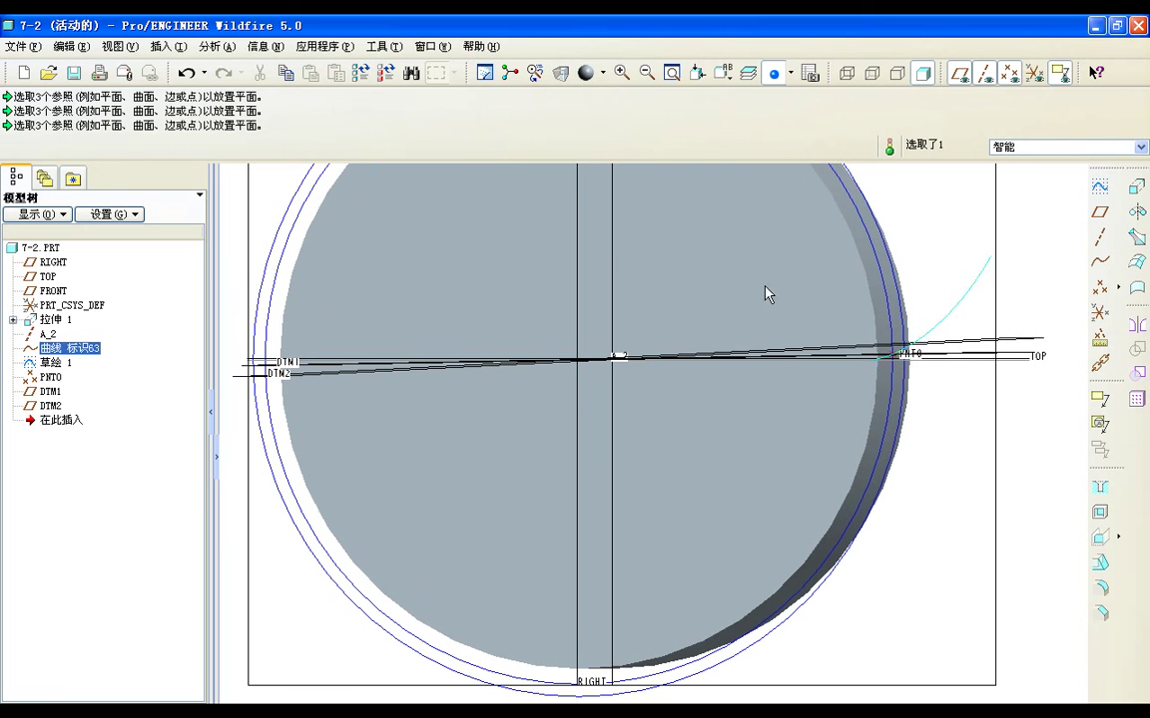
left_click(1136, 324)
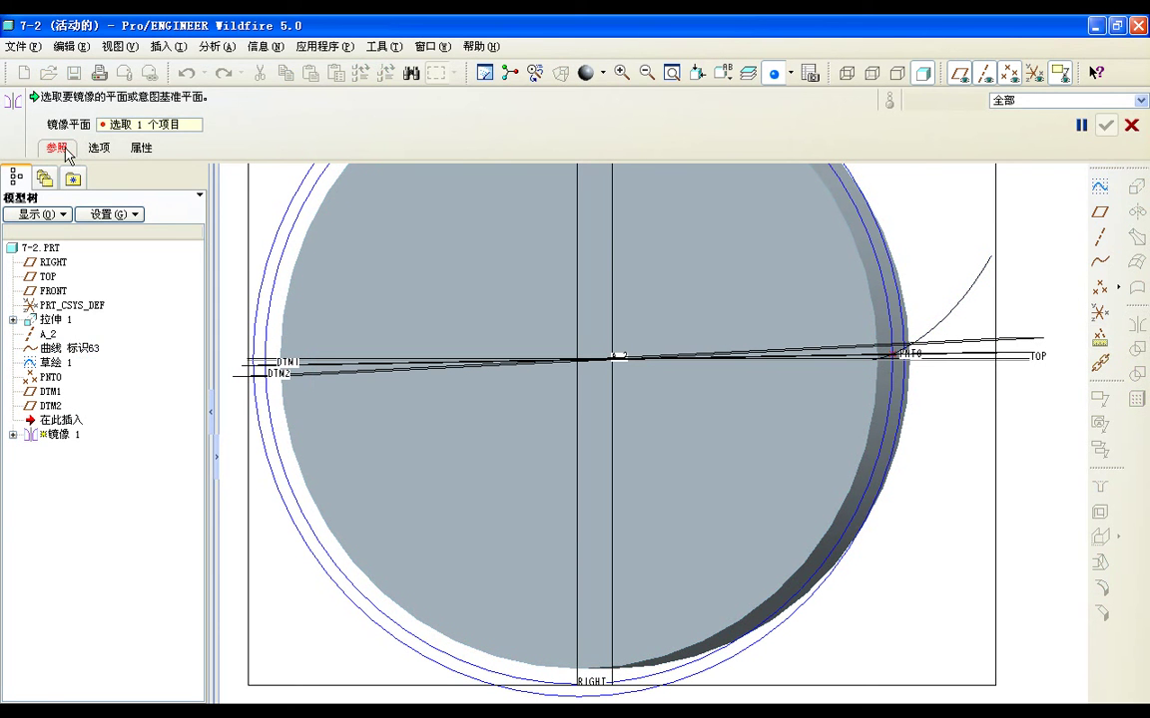
left_click(57, 148)
left_click(50, 406)
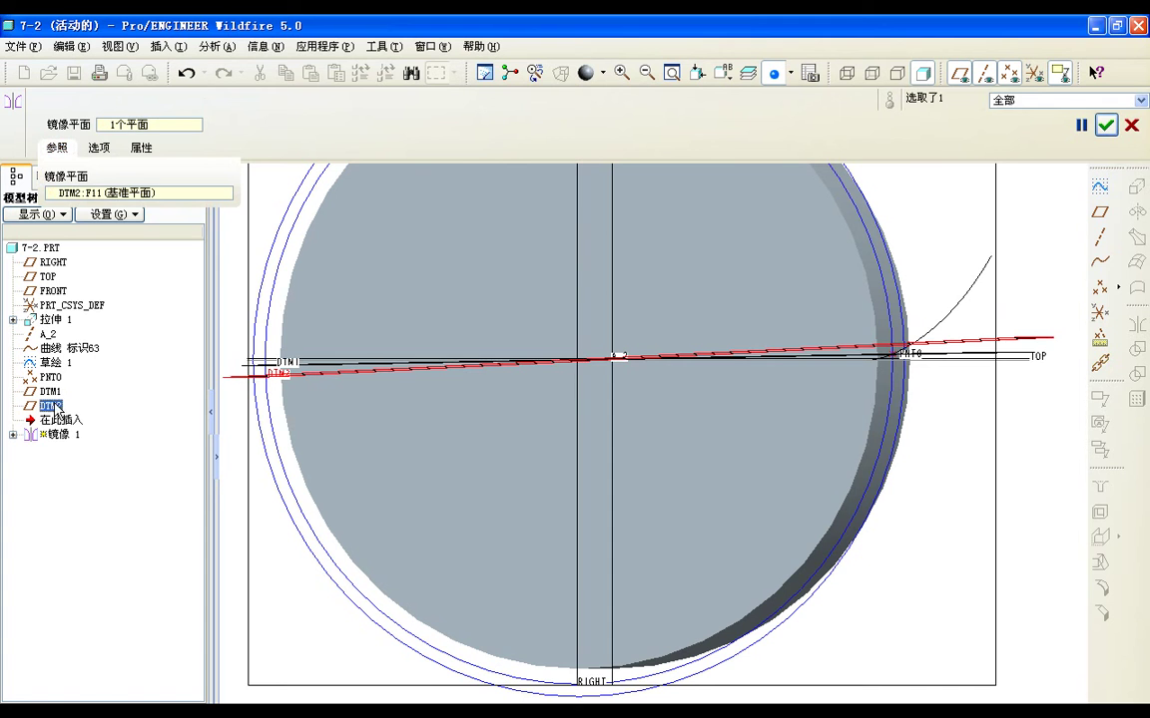
left_click(1105, 125)
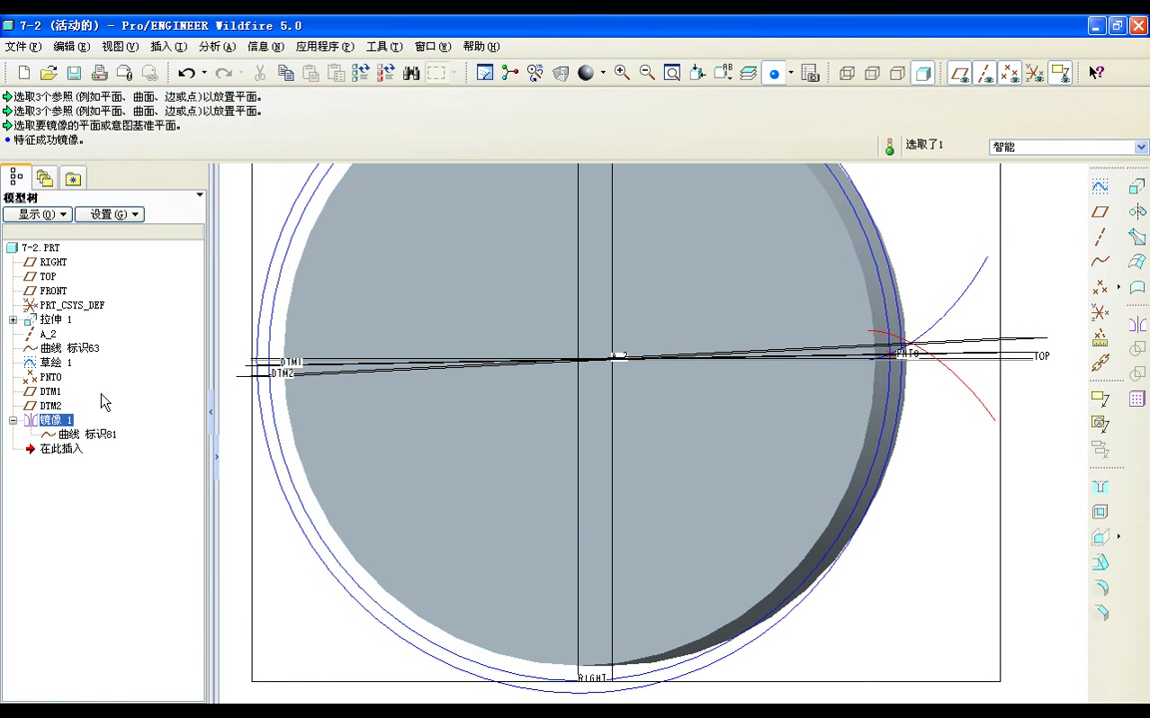
left_click(74, 448)
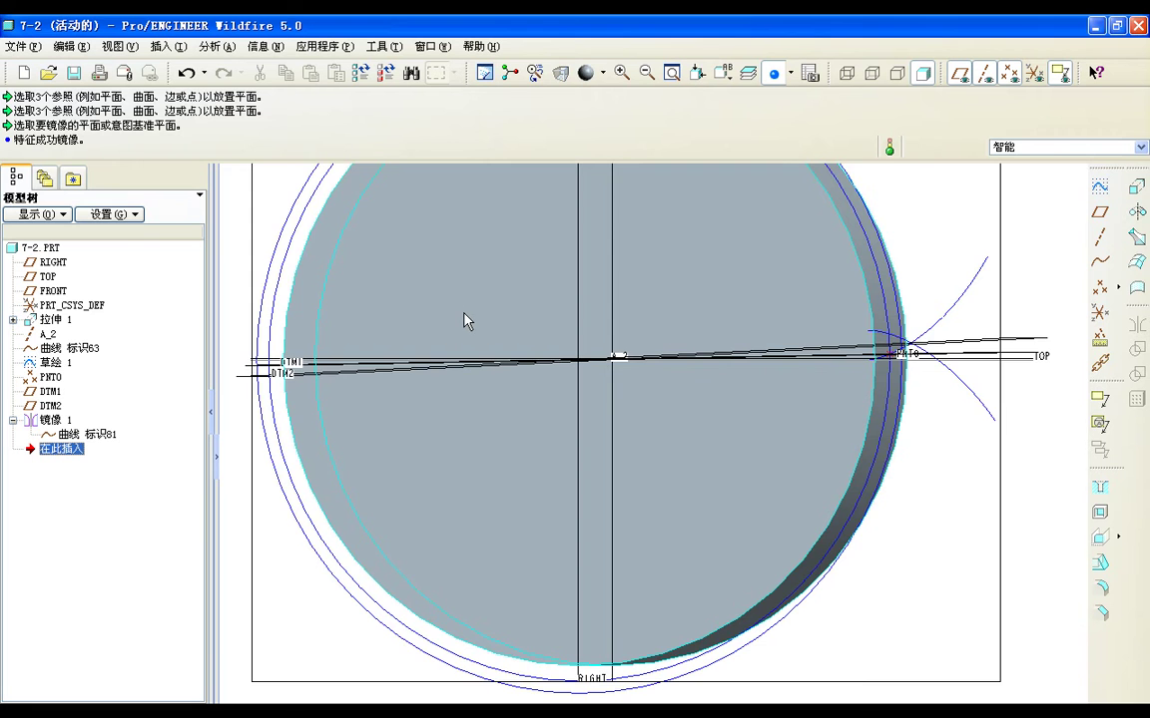
Step: Start a sketch on the previously used plane, hide datum planes, points and axes, and switch the display to no hidden lines
scroll(464, 320, "up", 2)
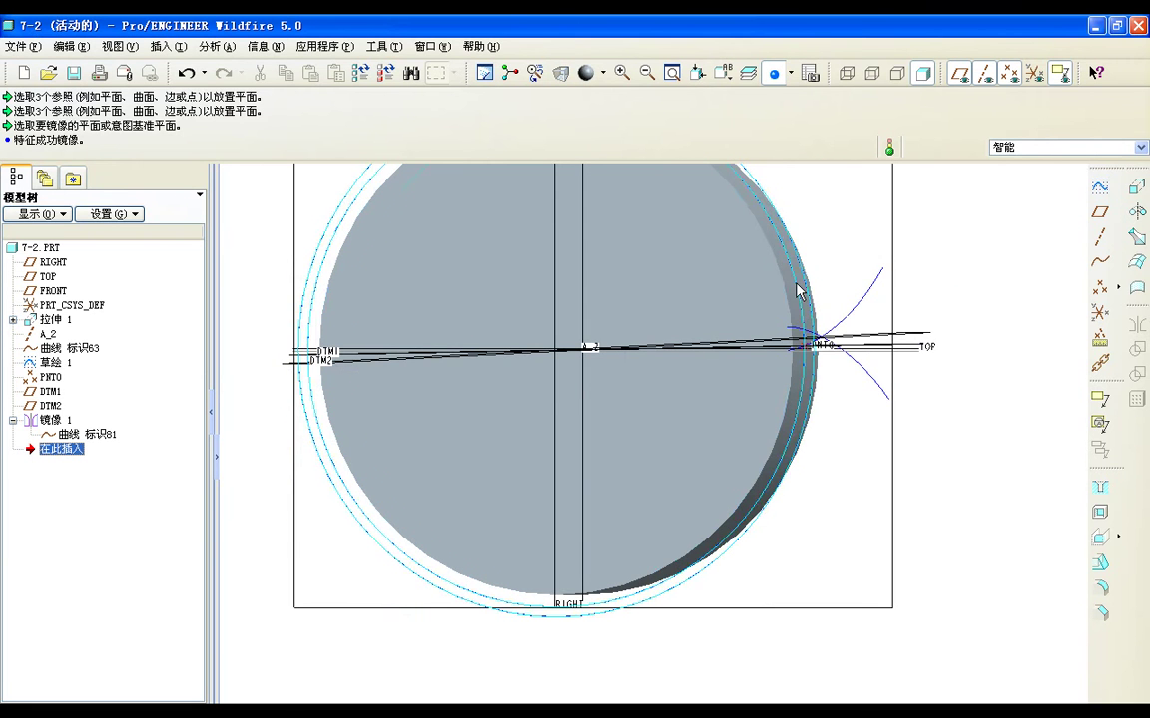
left_click(1101, 209)
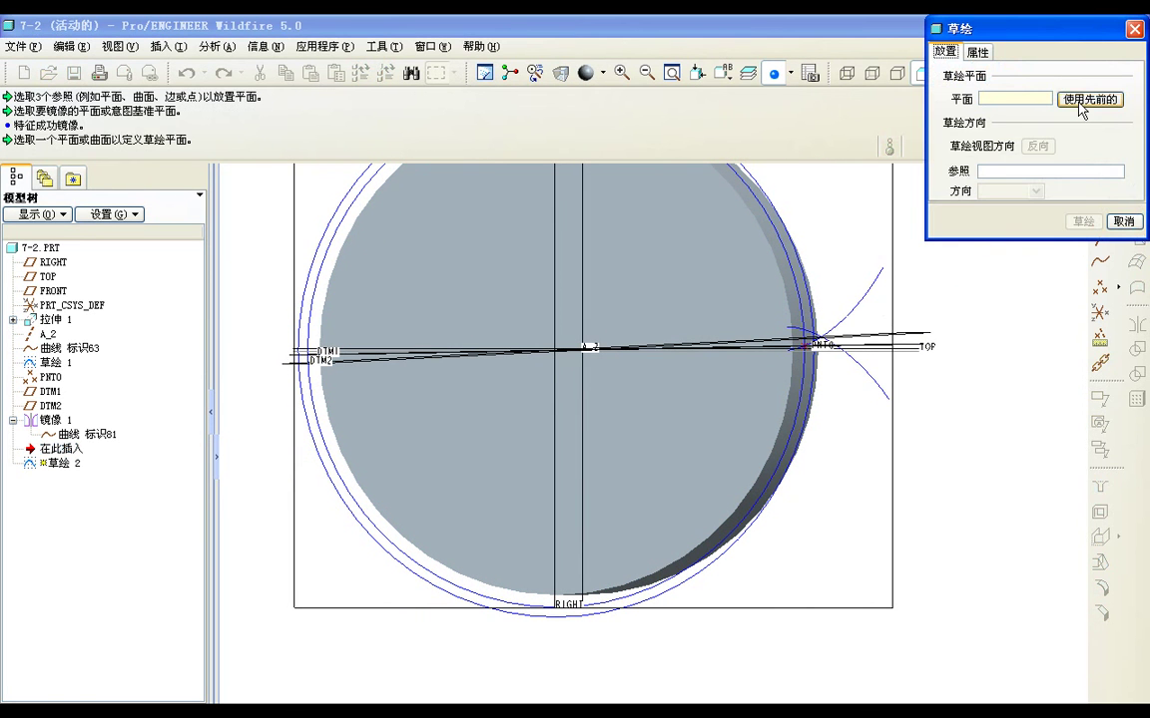
left_click(1076, 100)
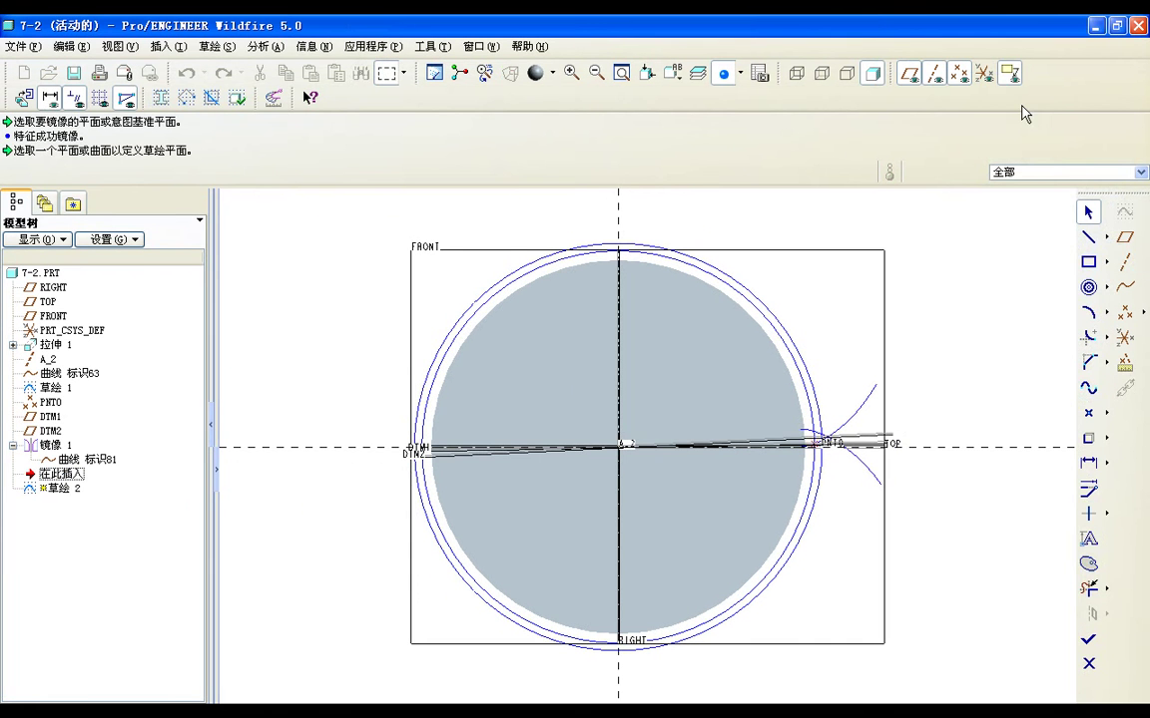
left_click(908, 73)
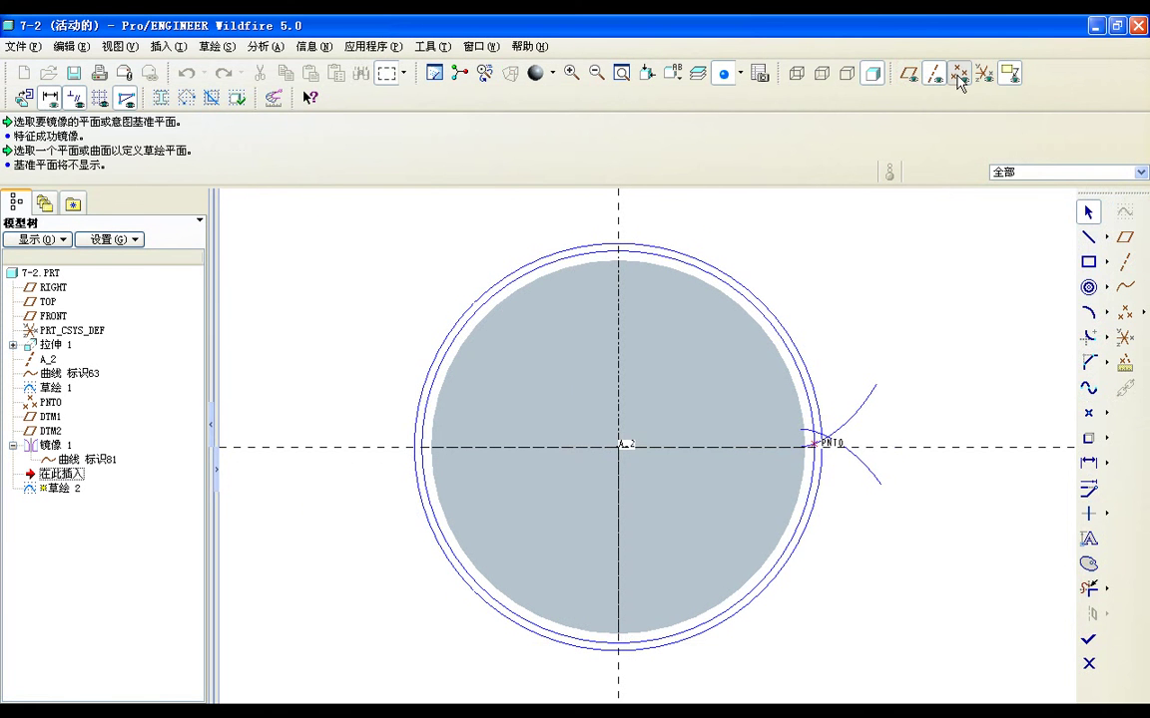
left_click(936, 76)
left_click(934, 76)
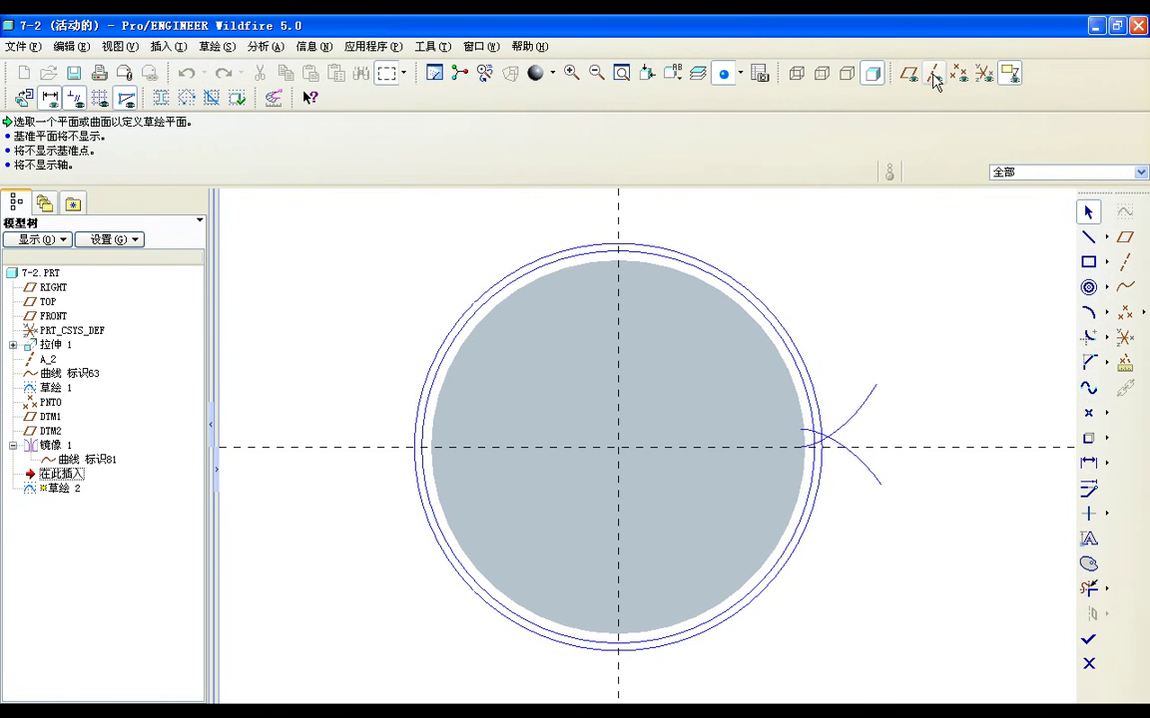
left_click(846, 73)
Step: Project the outer reference circle, both involute curves and the disc's edge into the sketch as single used edges
scroll(816, 492, "up", 3)
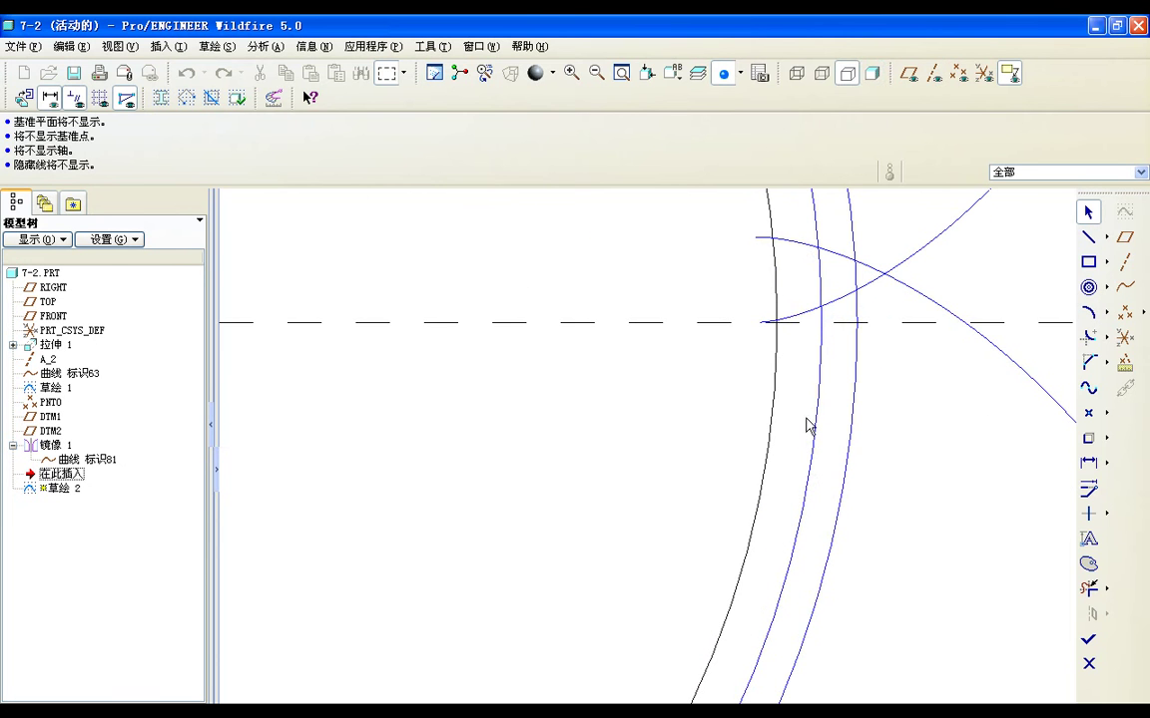
middle_click_drag(808, 385, 736, 479, "shift")
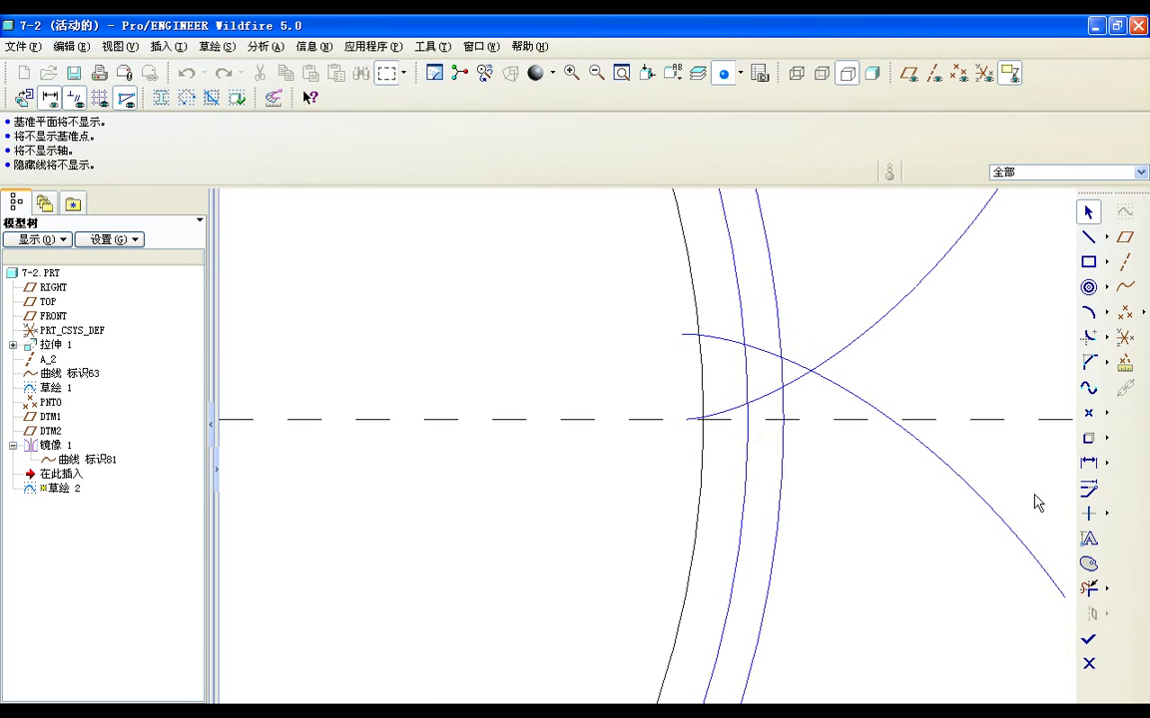
left_click(1089, 438)
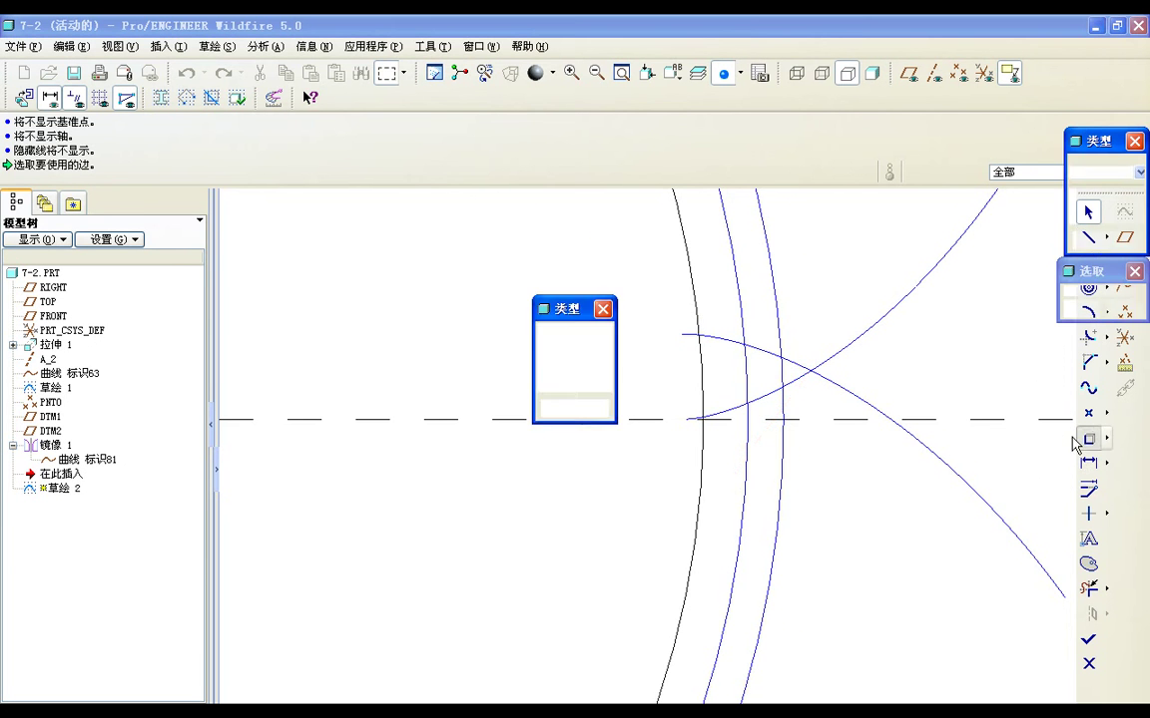
left_click(776, 377)
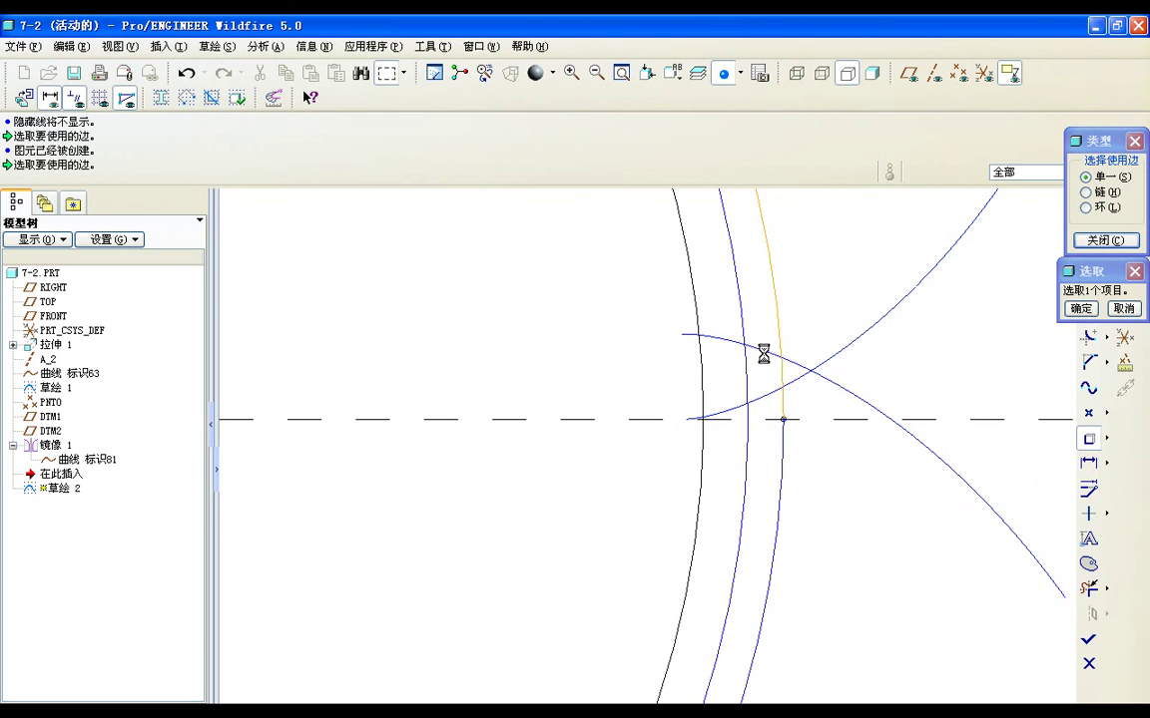
left_click(765, 351)
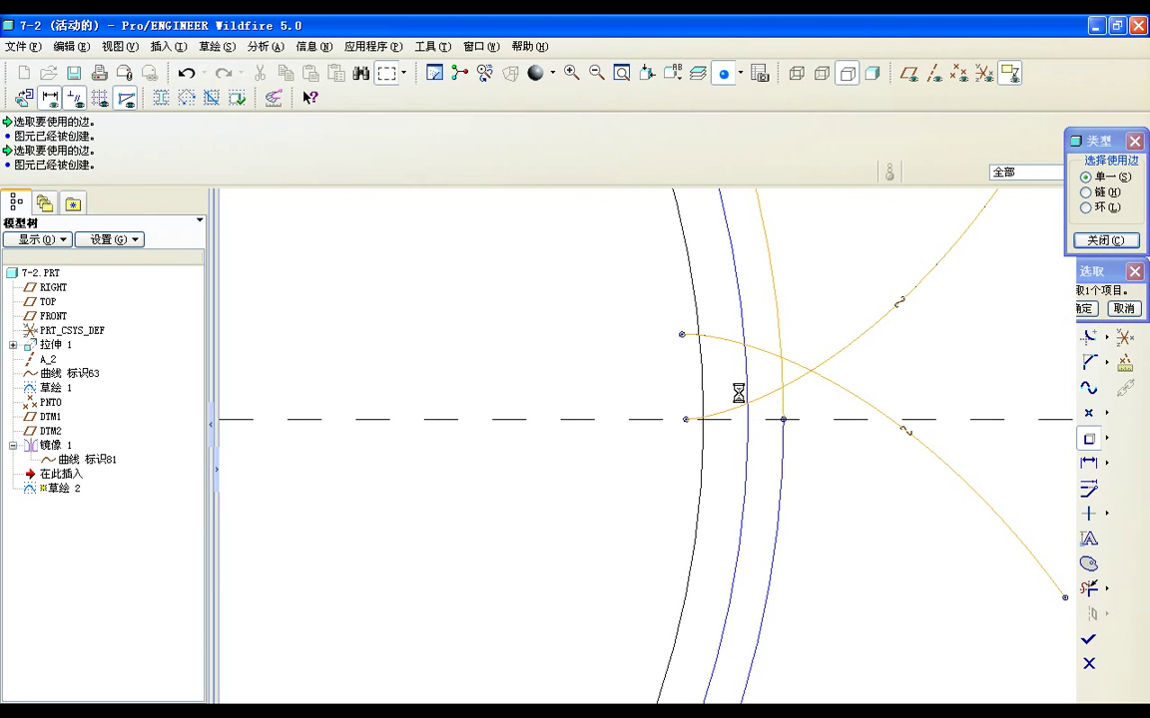
left_click(703, 379)
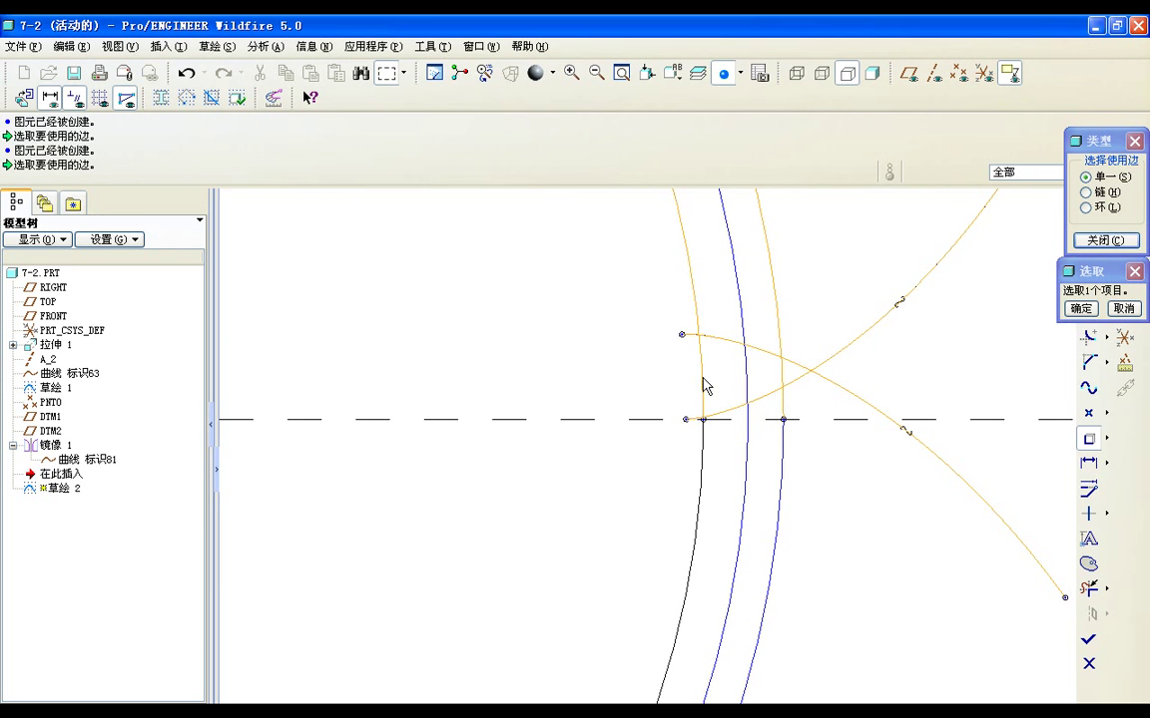
left_click(1085, 309)
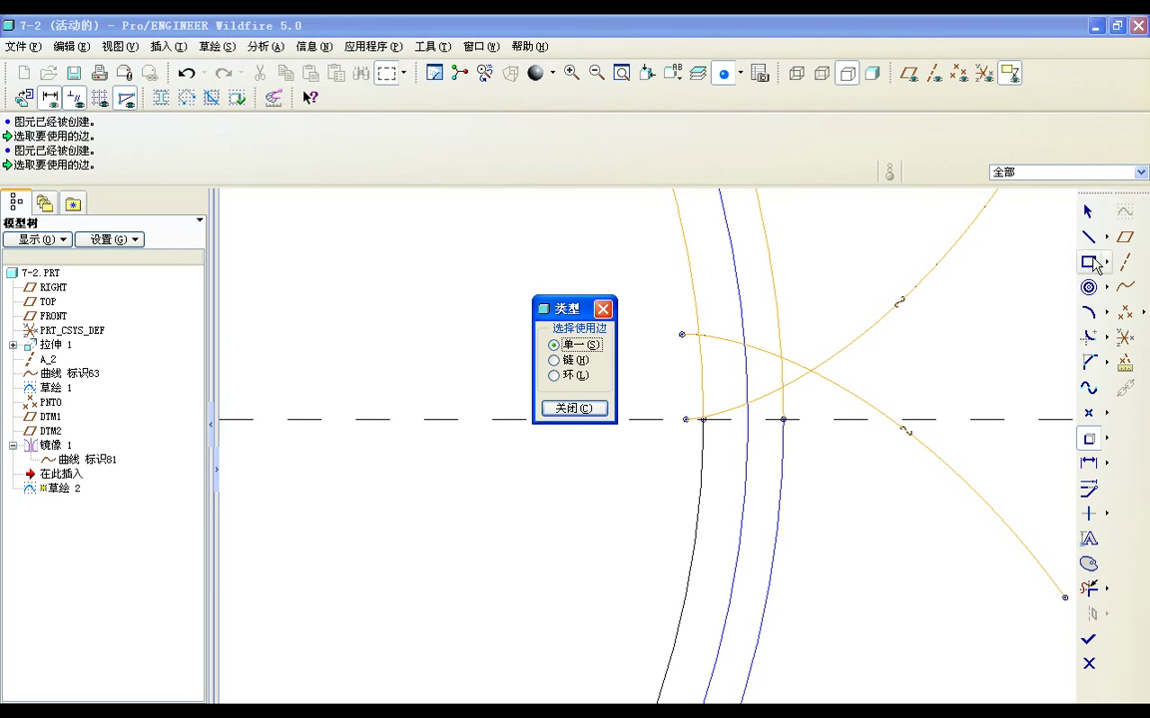
left_click(585, 409)
Step: Trim the short arc pieces of the outer circle and disc edge below the original involute, and the involute's tail inside the disc
scroll(706, 444, "up", 8)
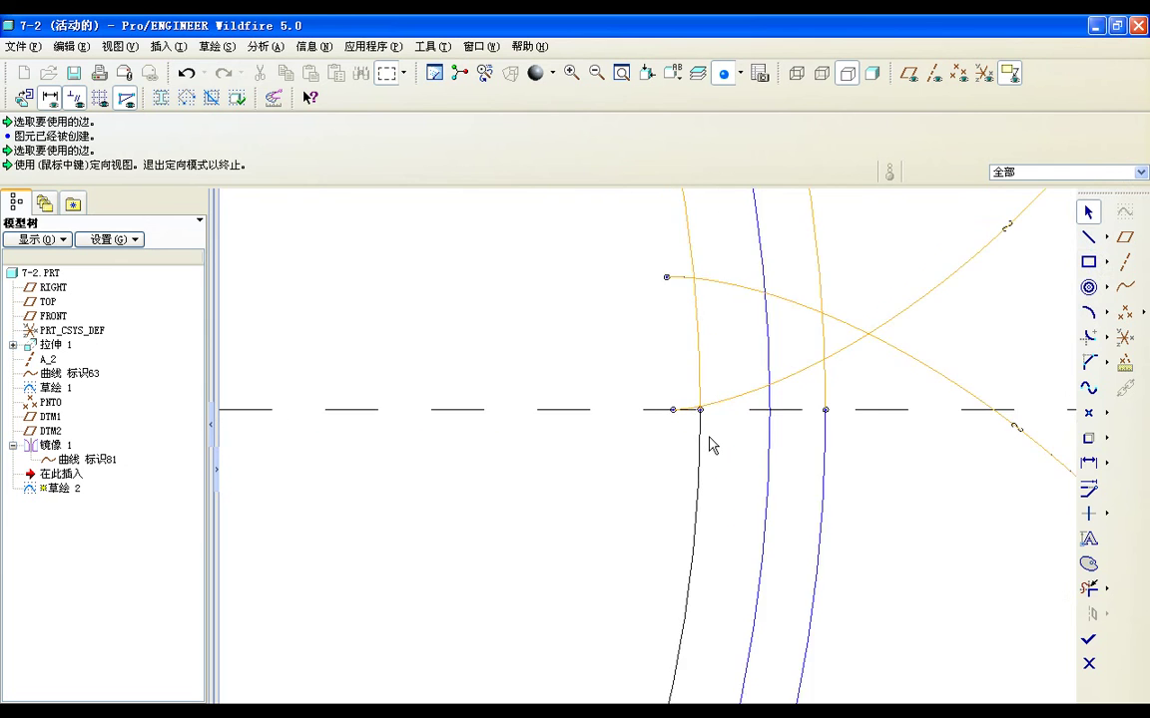
middle_click_drag(712, 431, 706, 513, "shift")
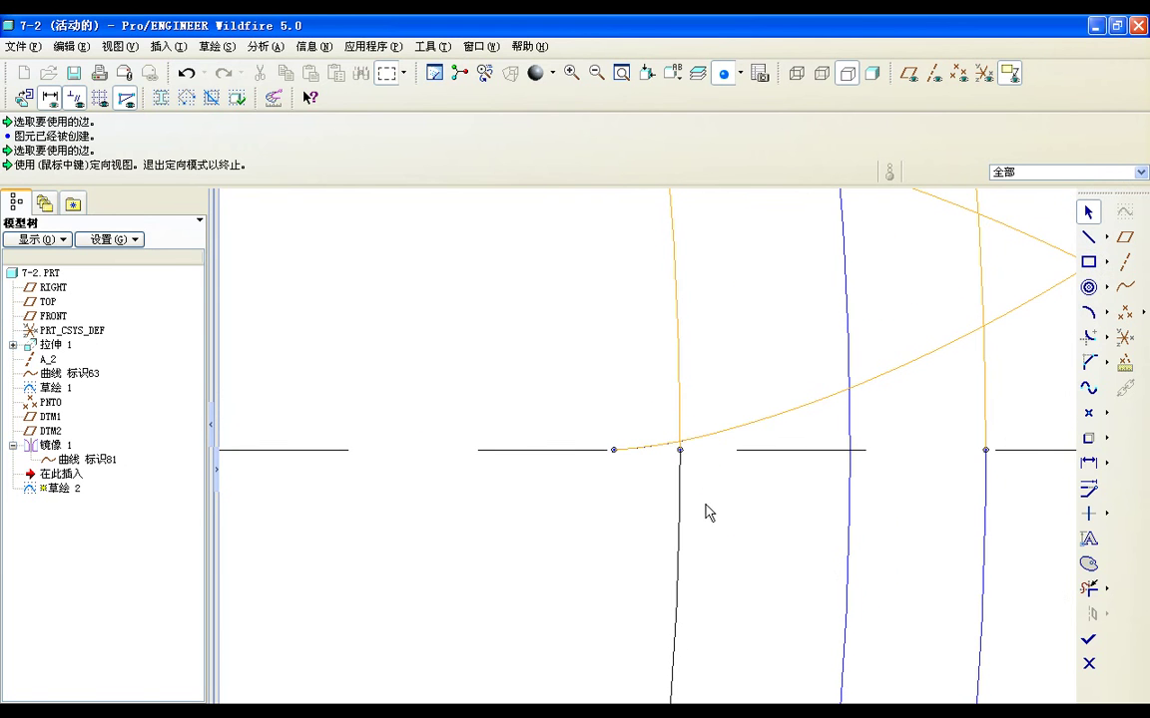
left_click(1089, 587)
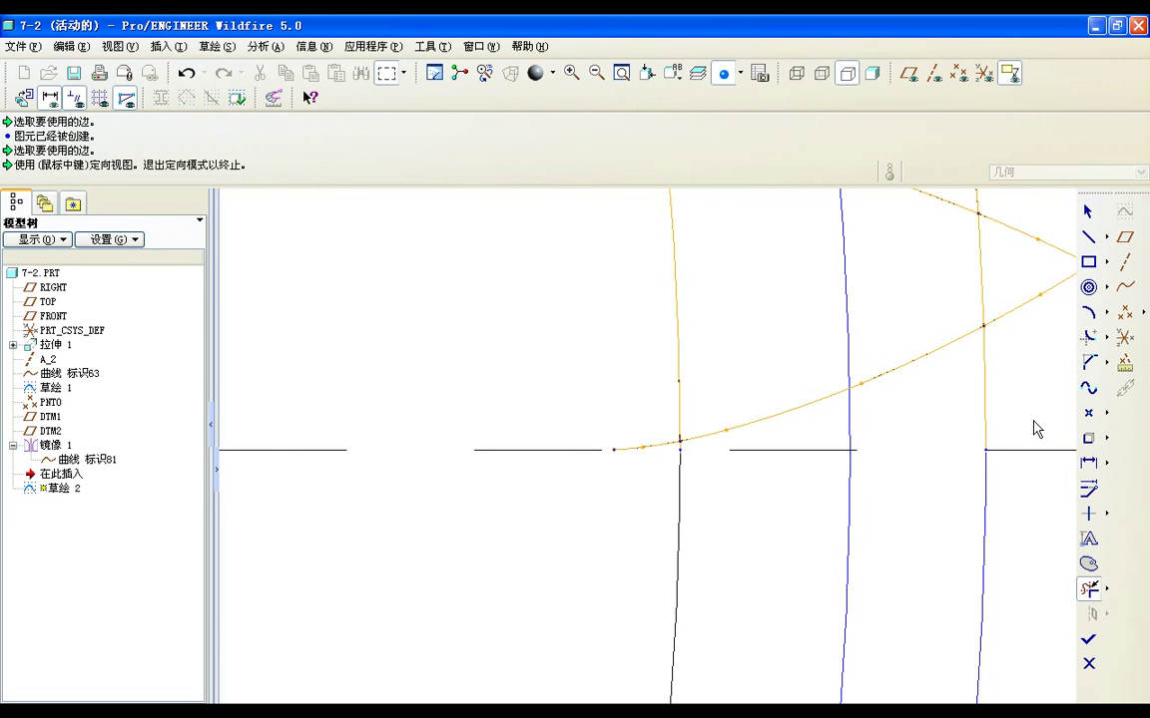
left_click_drag(1006, 423, 978, 444)
scroll(706, 498, "up", 4)
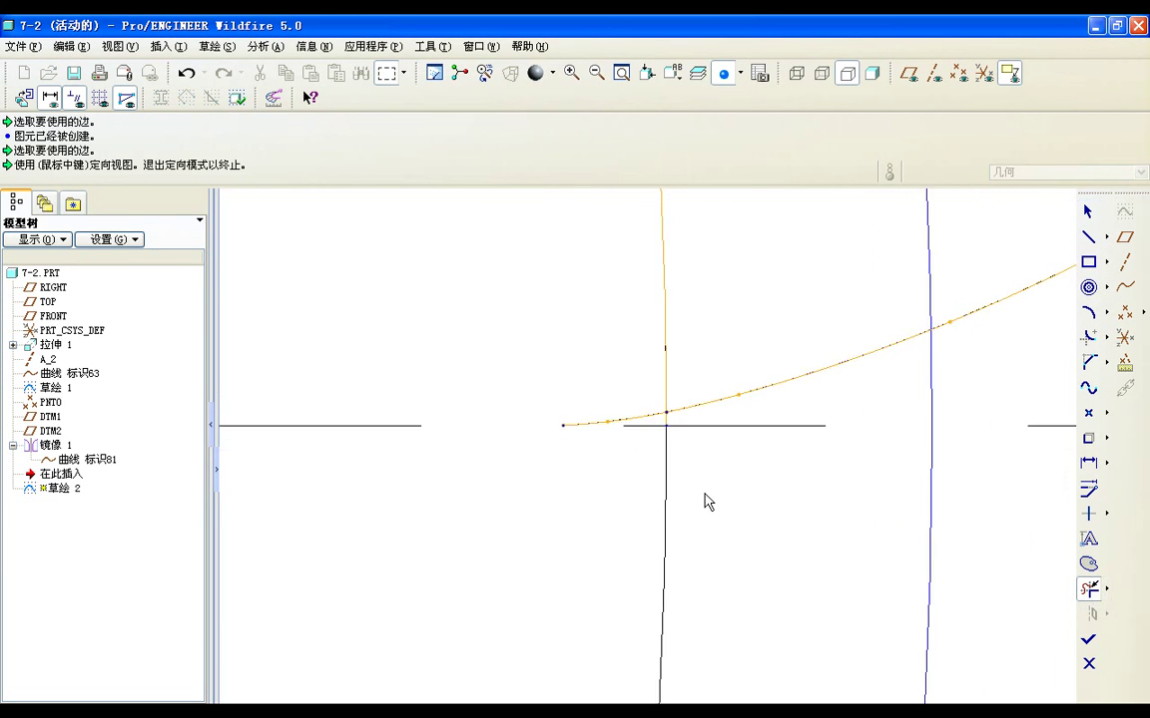
mouse_move(685, 429)
left_mouse_down()
mouse_move(659, 409)
mouse_move(649, 429)
mouse_move(616, 403)
mouse_move(606, 452)
left_mouse_up()
scroll(607, 451, "down", 3)
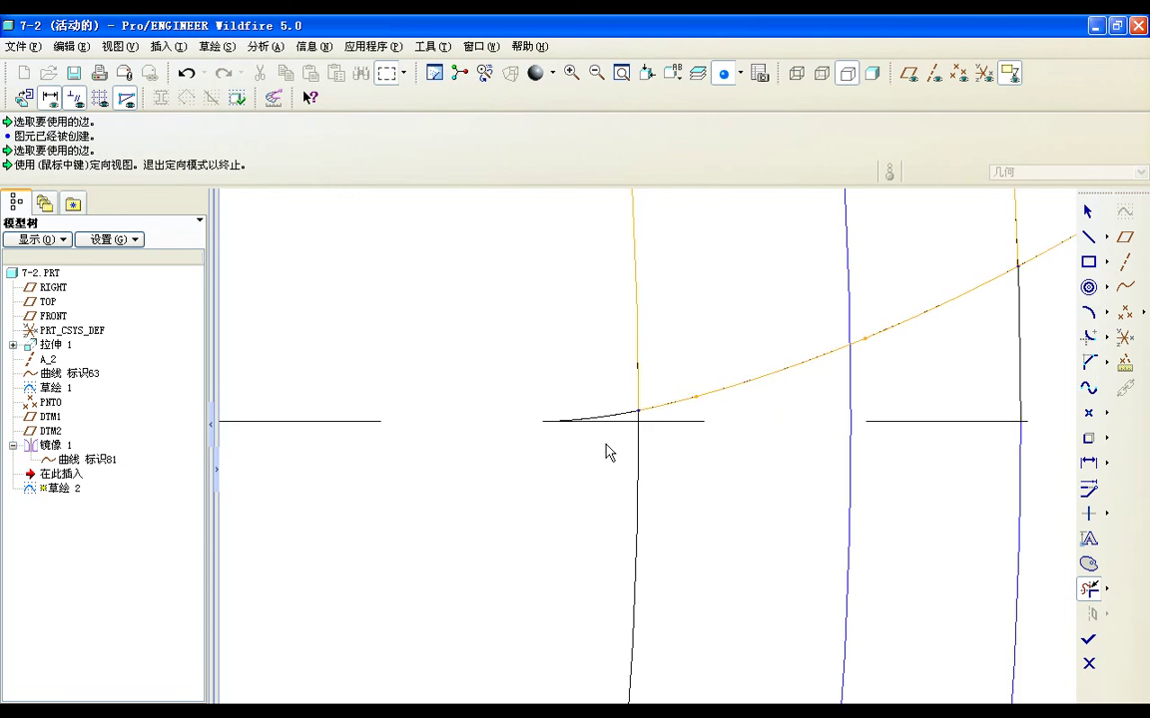
scroll(793, 526, "down", 2)
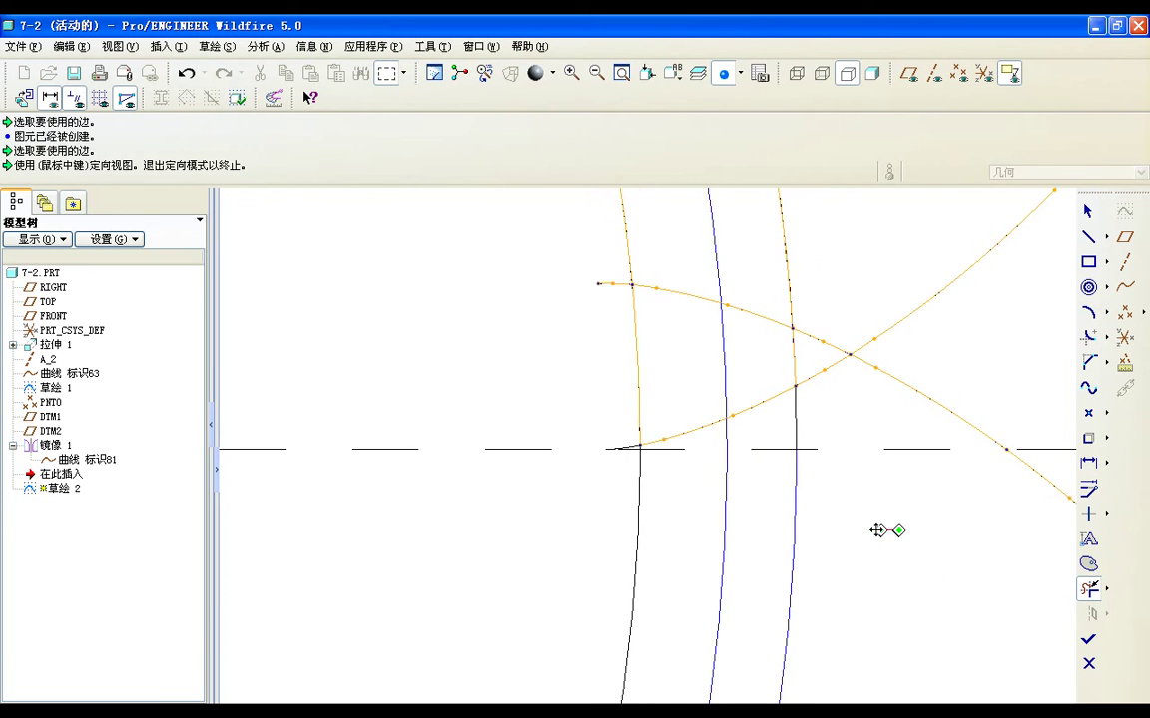
Step: Trim both involutes beyond the outer circle, the mirrored curve's inner end and the remaining arcs, leaving one closed tooth profile
mouse_move(893, 529)
left_mouse_down()
mouse_move(750, 552)
mouse_move(811, 572)
mouse_move(944, 518)
mouse_move(920, 517)
left_mouse_up()
left_click_drag(835, 513, 826, 423)
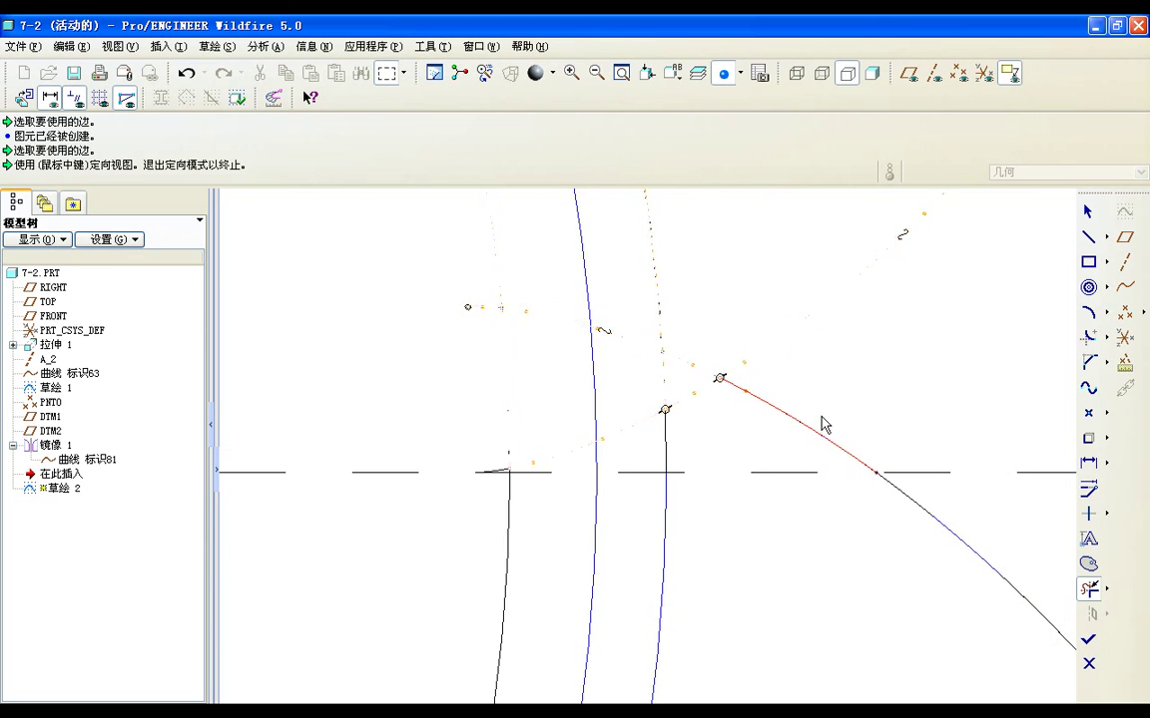
mouse_move(721, 423)
left_mouse_down()
mouse_move(690, 372)
mouse_move(698, 378)
left_mouse_up()
mouse_move(763, 334)
left_mouse_down()
mouse_move(790, 390)
mouse_move(813, 383)
left_mouse_up()
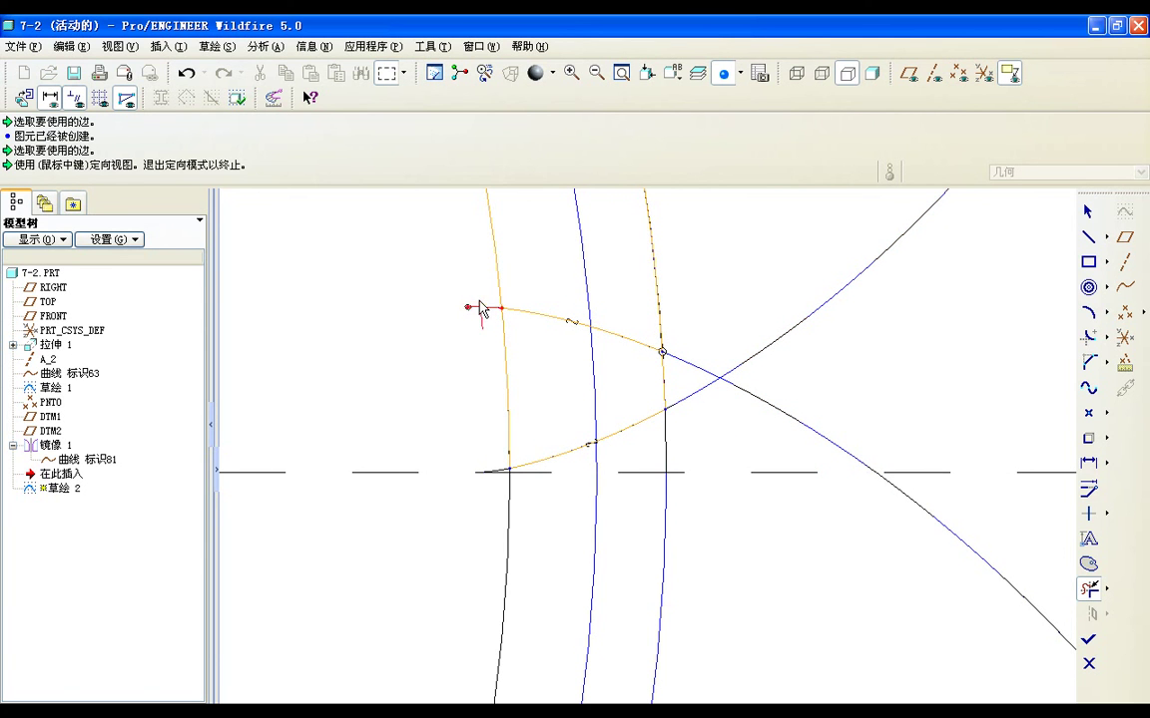
mouse_move(479, 309)
left_mouse_down()
mouse_move(454, 292)
mouse_move(565, 284)
mouse_move(689, 305)
left_mouse_up()
scroll(816, 369, "down", 6)
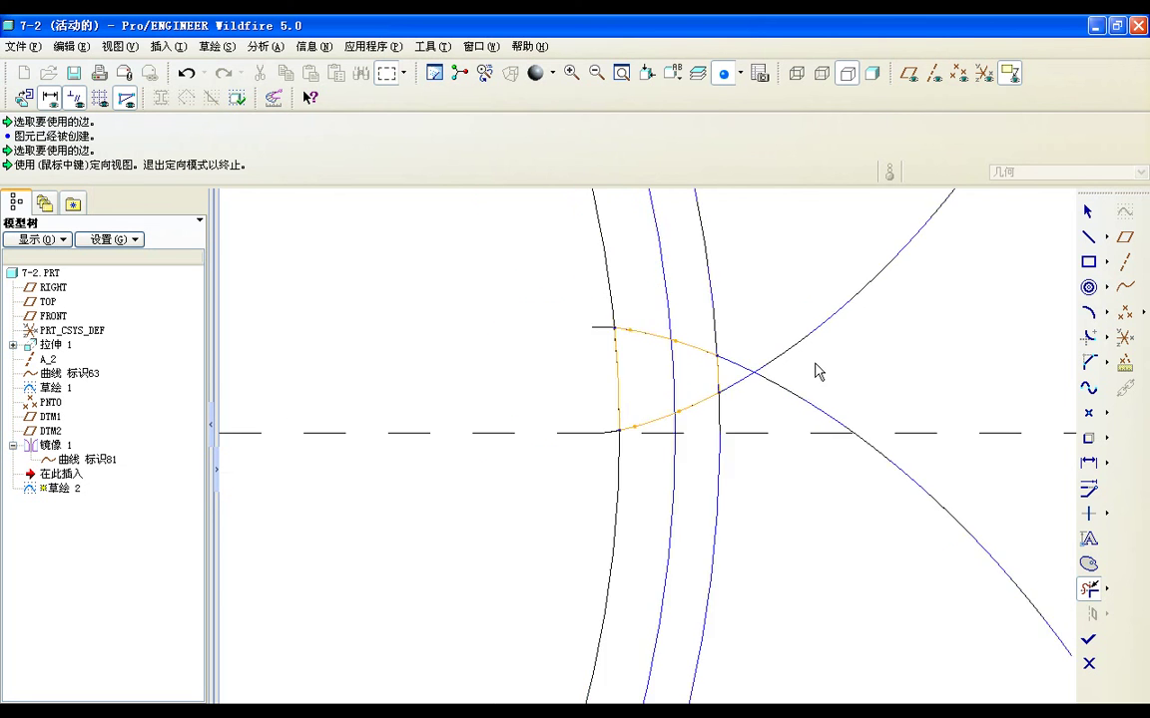
Step: Trim the leftover upper-left arcs of the outer circle and disc edge, and finish the closed tooth profile sketch
scroll(870, 406, "down", 3)
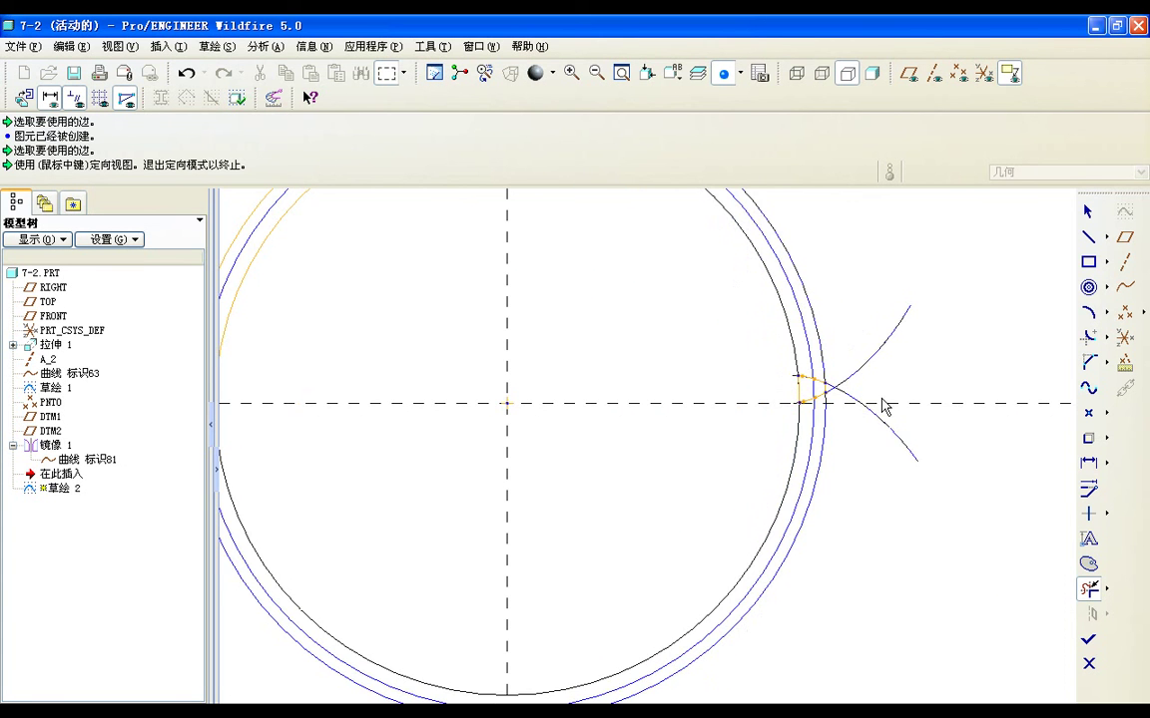
scroll(884, 406, "down", 3)
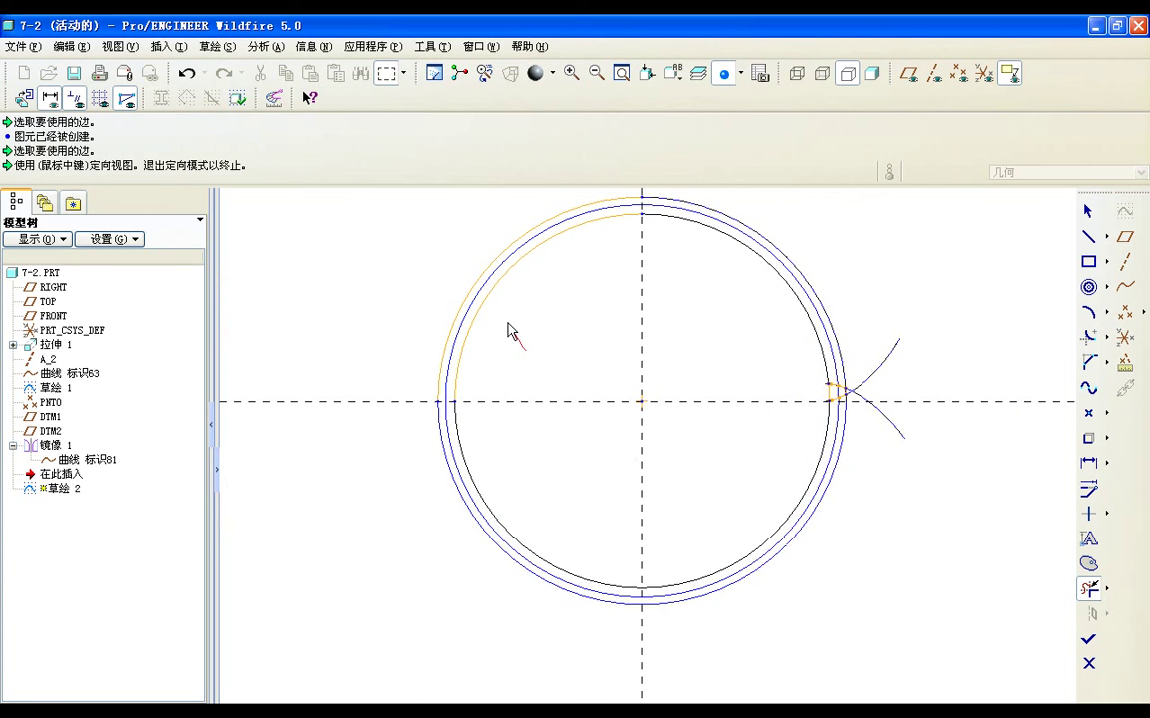
left_click_drag(508, 326, 467, 282)
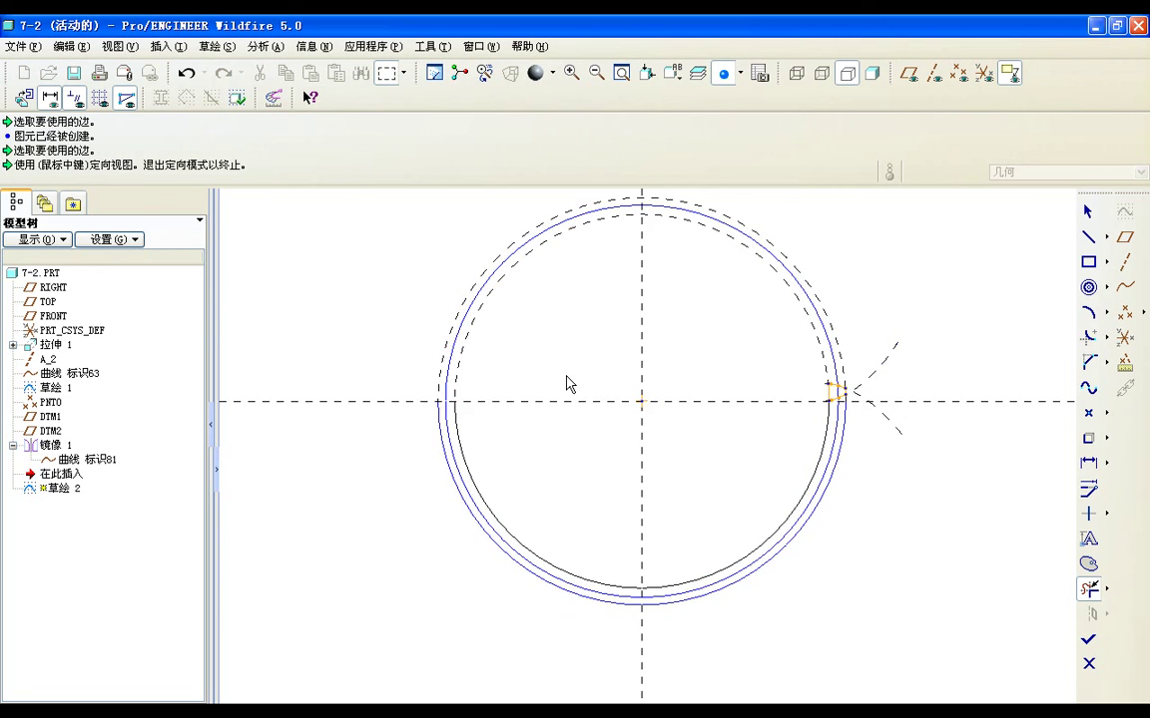
scroll(565, 384, "up", 2)
scroll(566, 384, "down", 2)
mouse_move(704, 385)
middle_mouse_down()
mouse_move(636, 369)
mouse_move(547, 377)
middle_mouse_up()
scroll(615, 400, "up", 3)
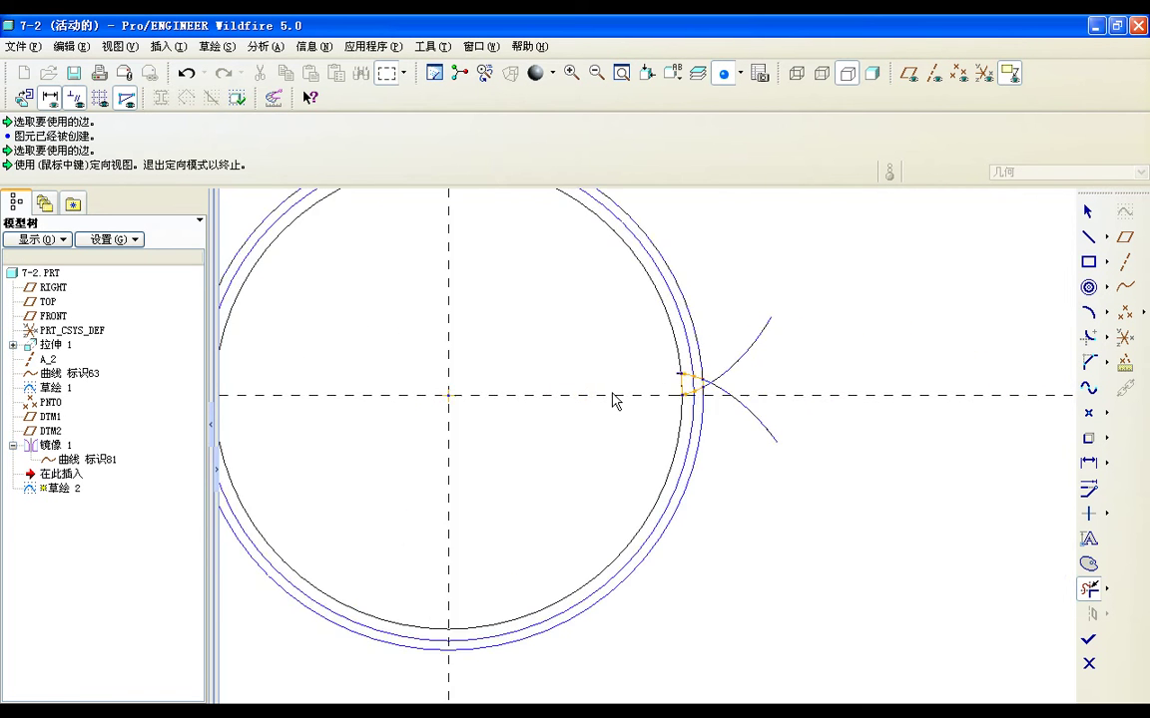
scroll(613, 395, "up", 1)
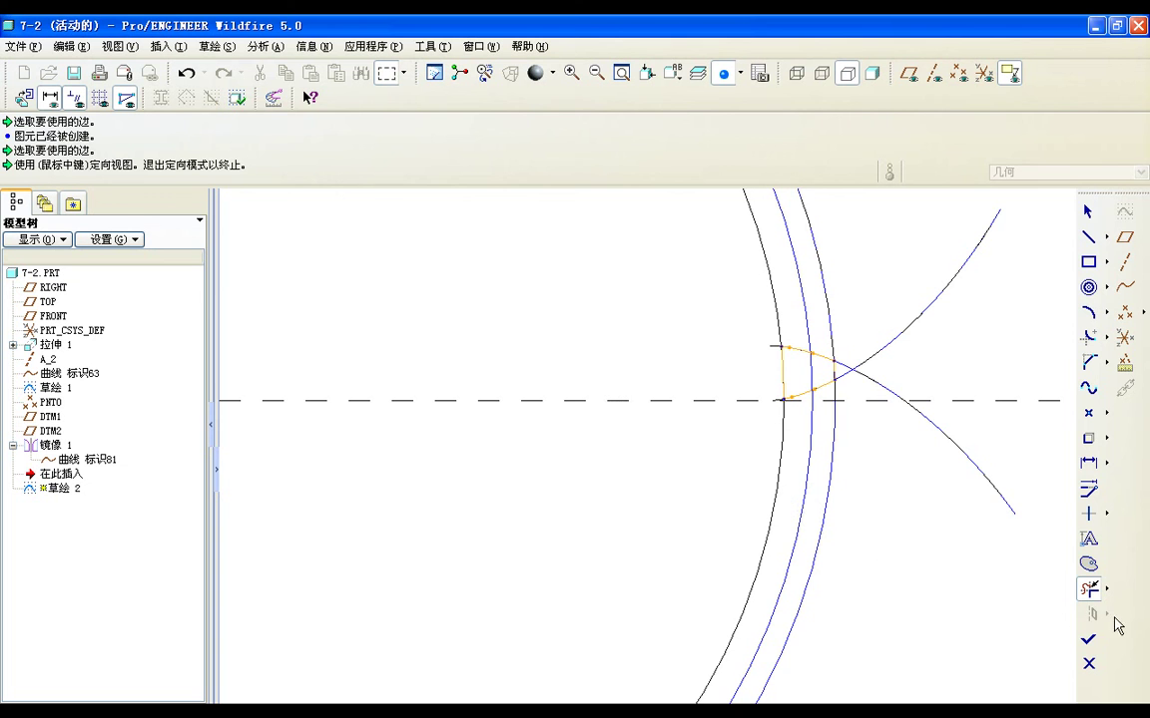
left_click(1087, 644)
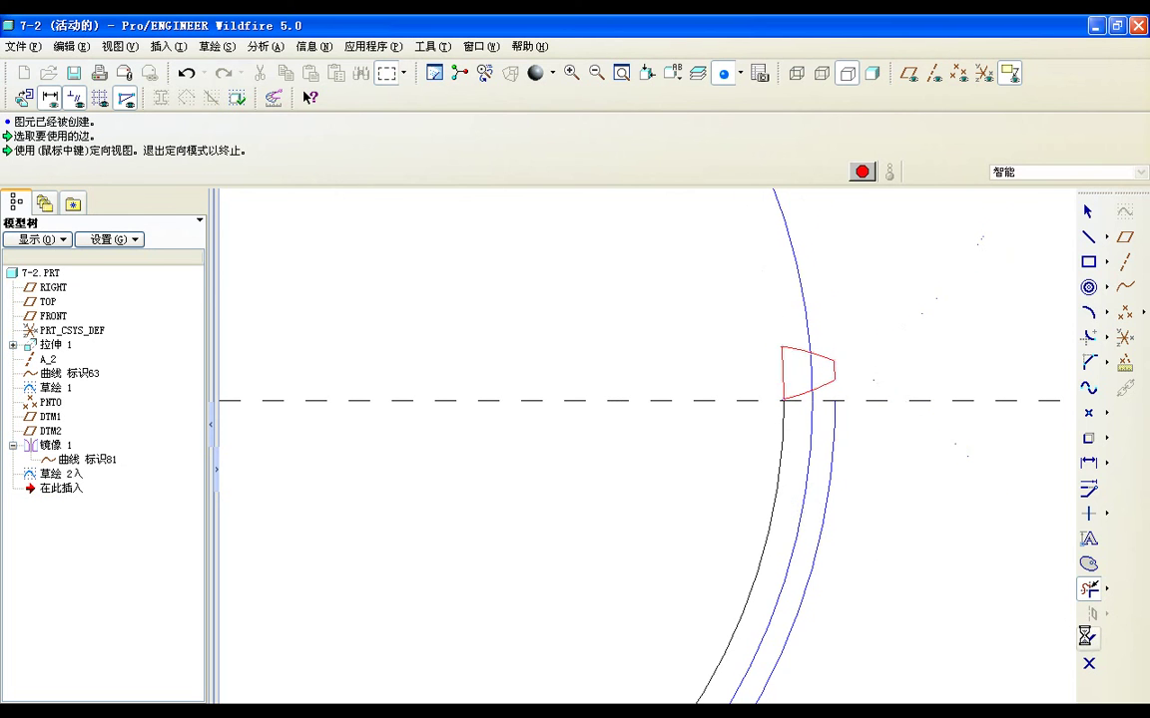
scroll(907, 524, "down", 3)
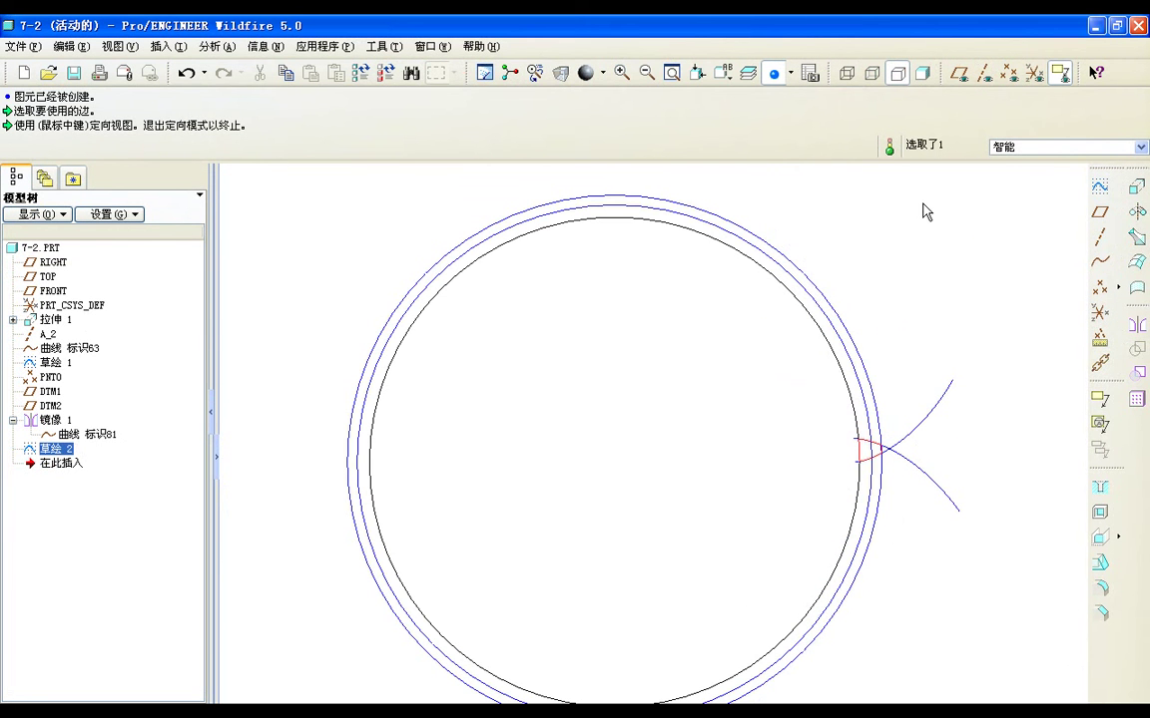
Step: Switch the model display to shaded, tilt the view slightly, and clear the selection of the tooth sketch
left_click(924, 76)
scroll(901, 333, "down", 1)
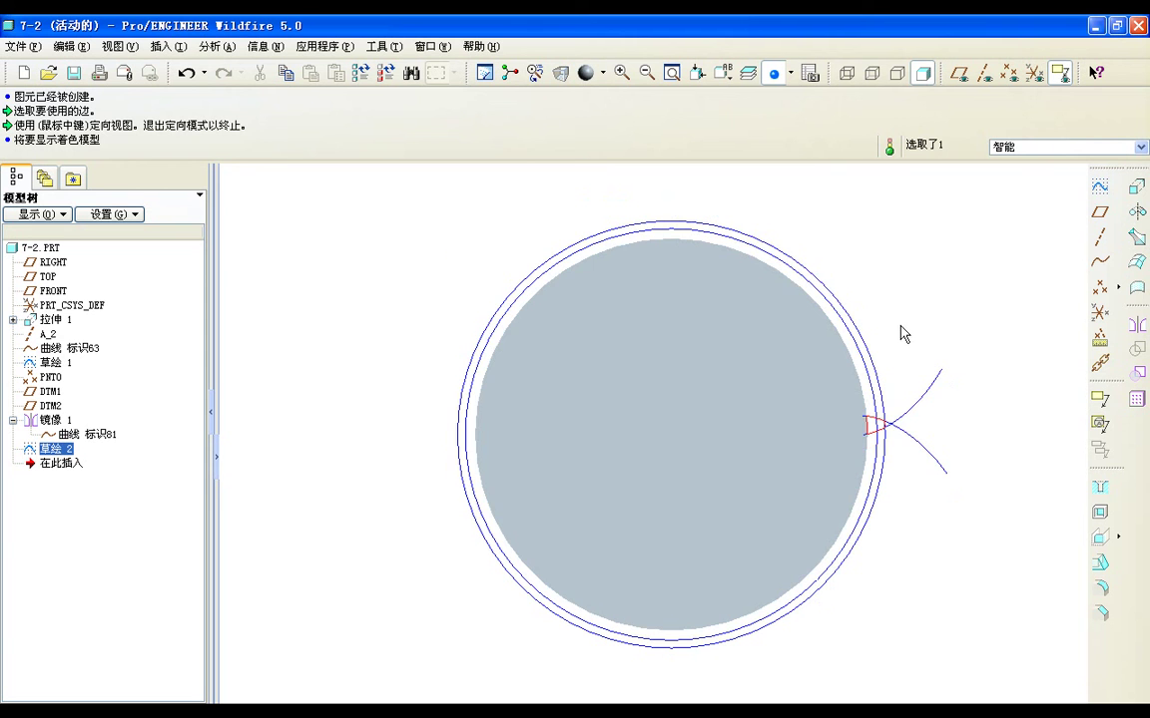
mouse_move(901, 333)
middle_mouse_down()
mouse_move(890, 328)
mouse_move(880, 354)
middle_mouse_up()
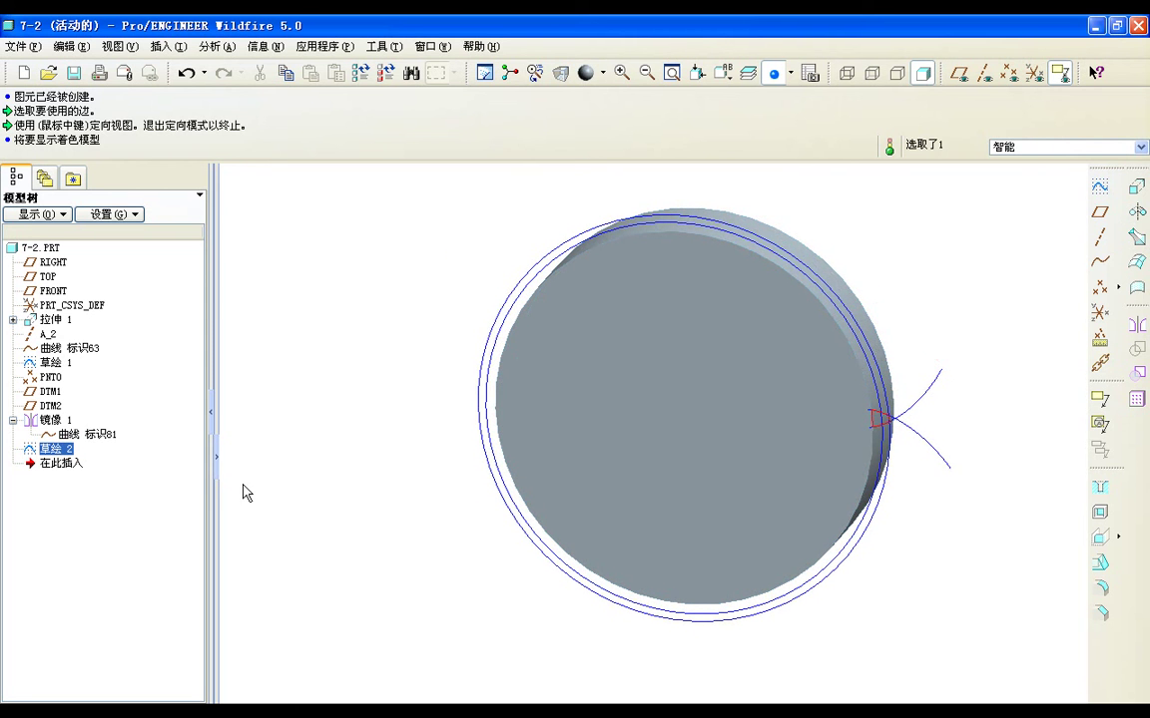
left_click(62, 464)
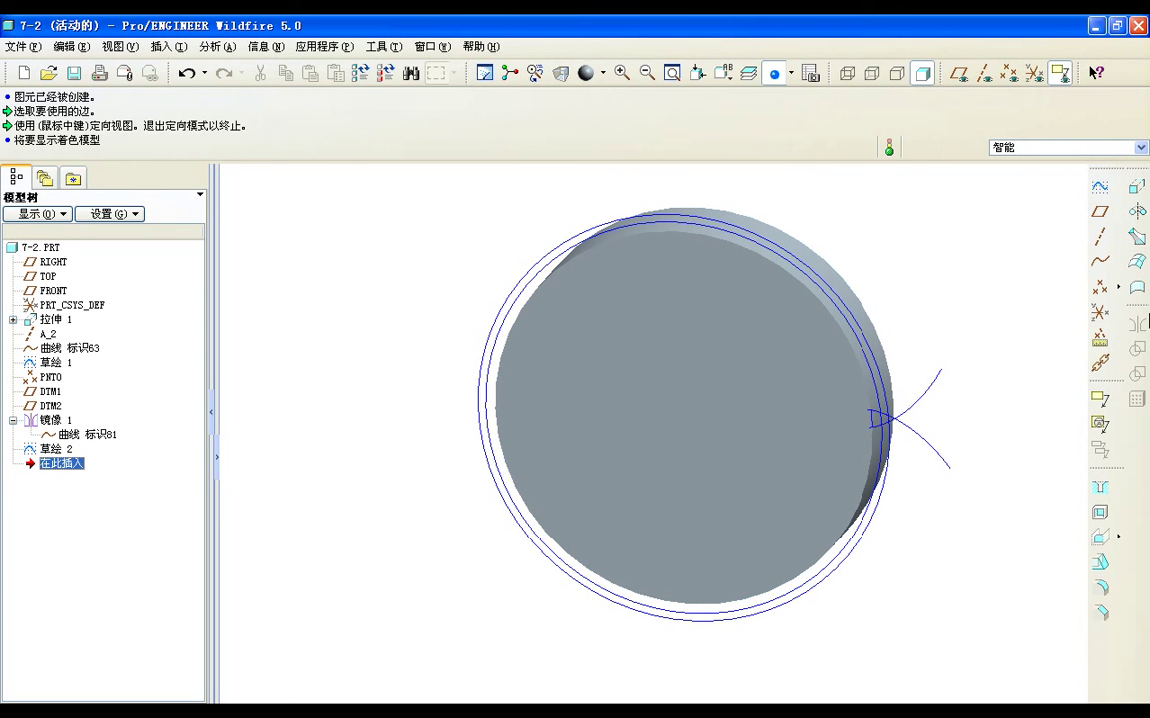
Step: Start a datum curve from equation, referenced to PRT_CSYS_DEF with Cartesian coordinates
left_click(1098, 265)
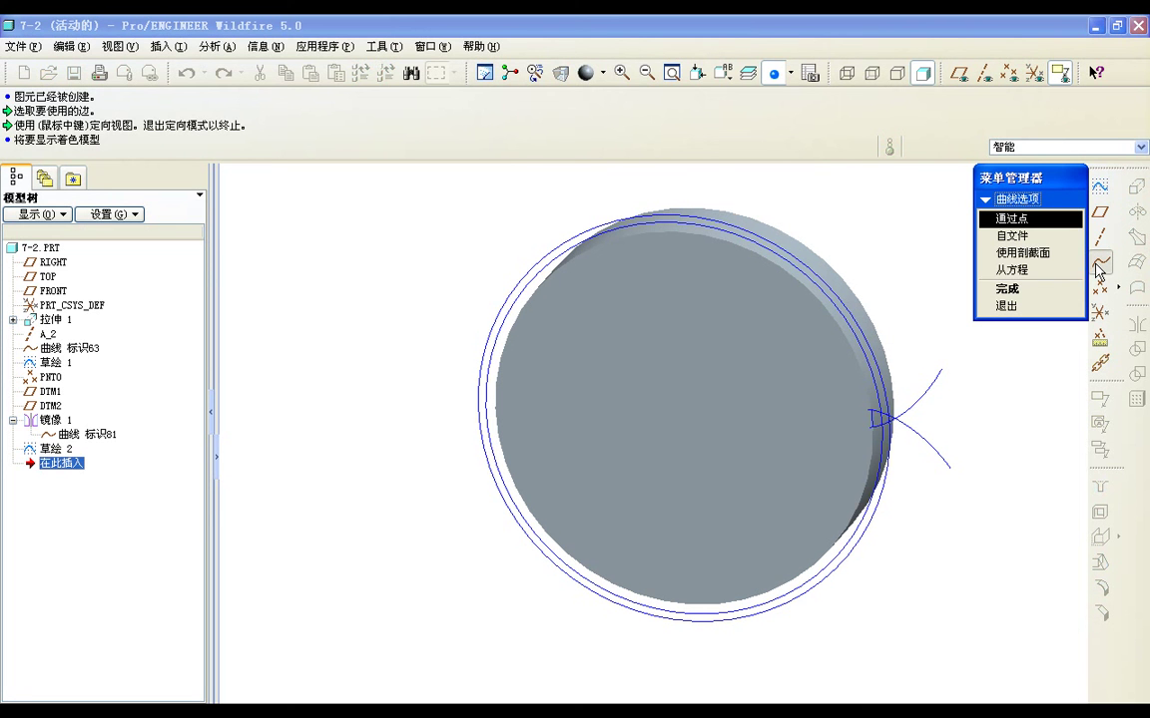
left_click(1054, 271)
left_click(1050, 289)
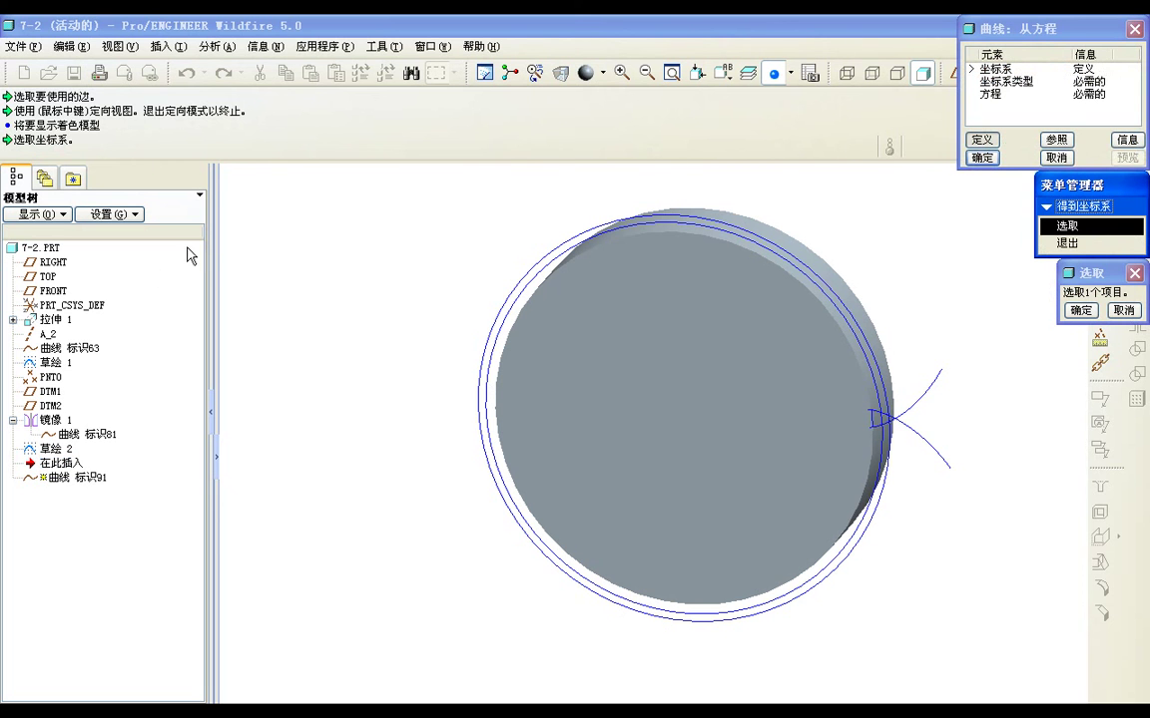
left_click(82, 308)
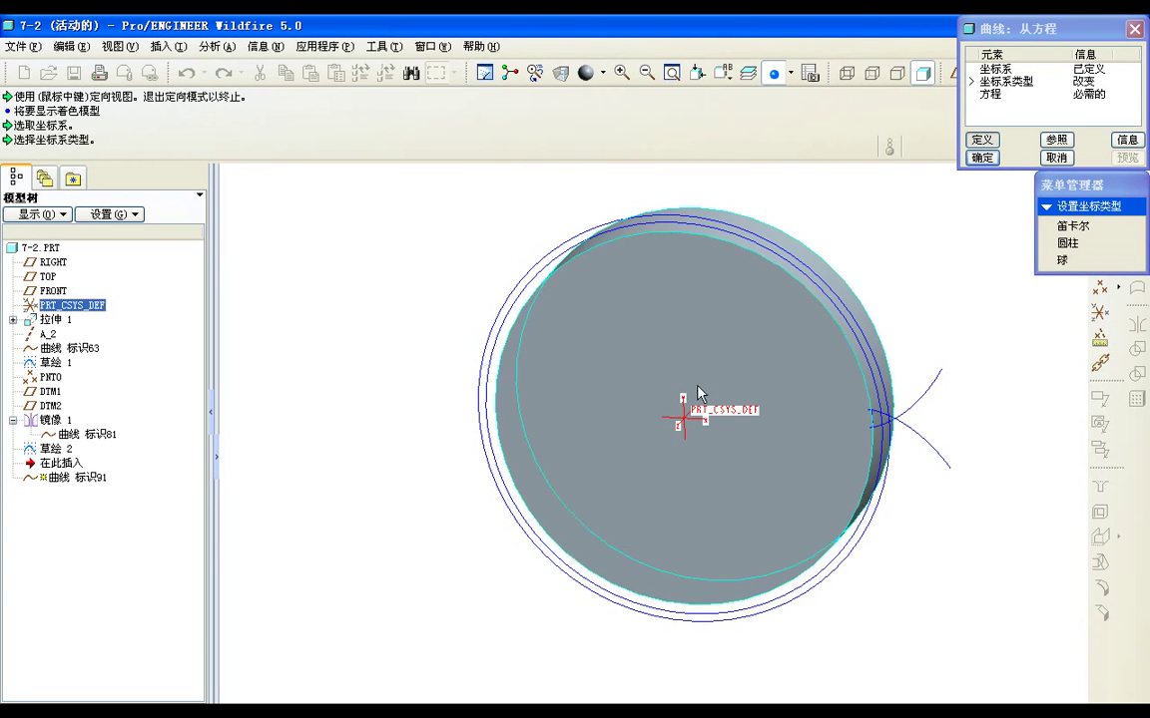
left_click(1087, 227)
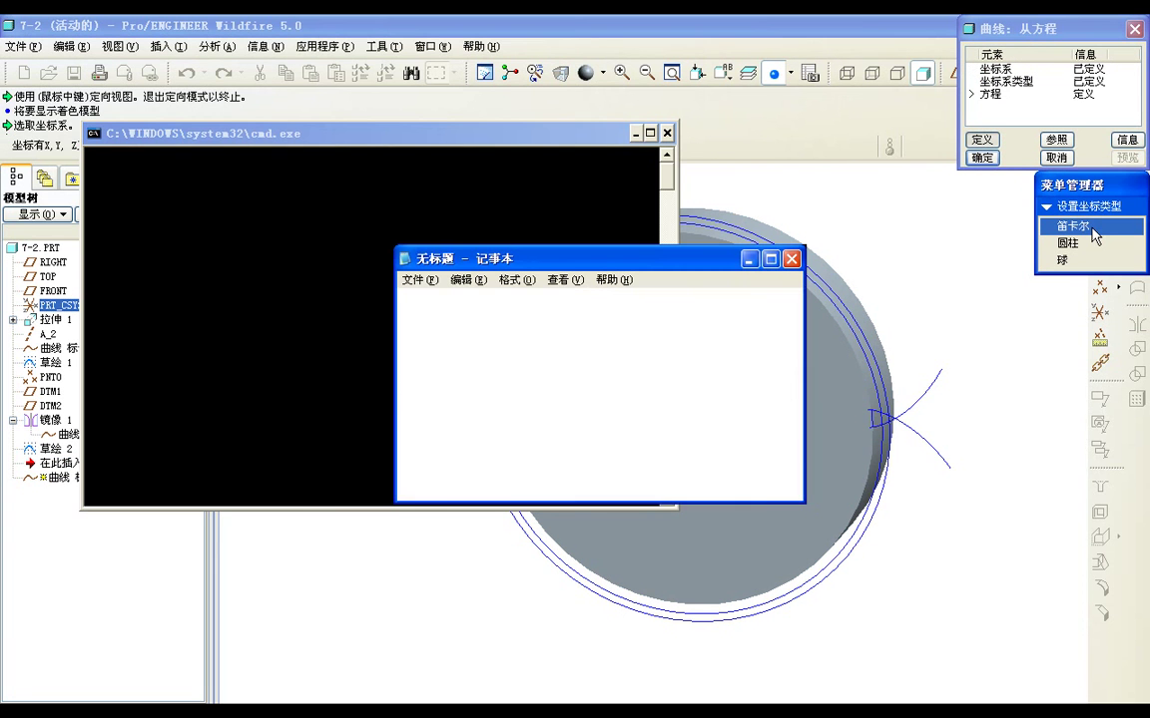
Step: Paste the involute equations with afa=60*t and 24.55 as radius, set z=-10, save the equation file, and create the curve
right_click(406, 416)
left_click(444, 483)
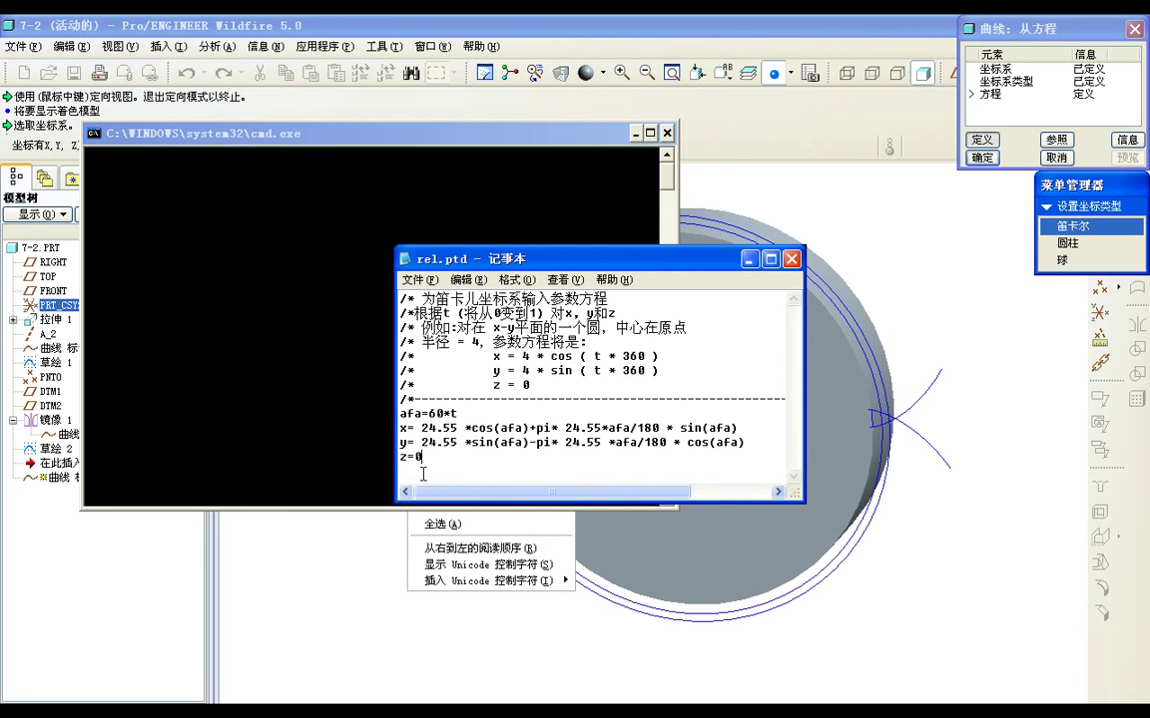
left_click(417, 457)
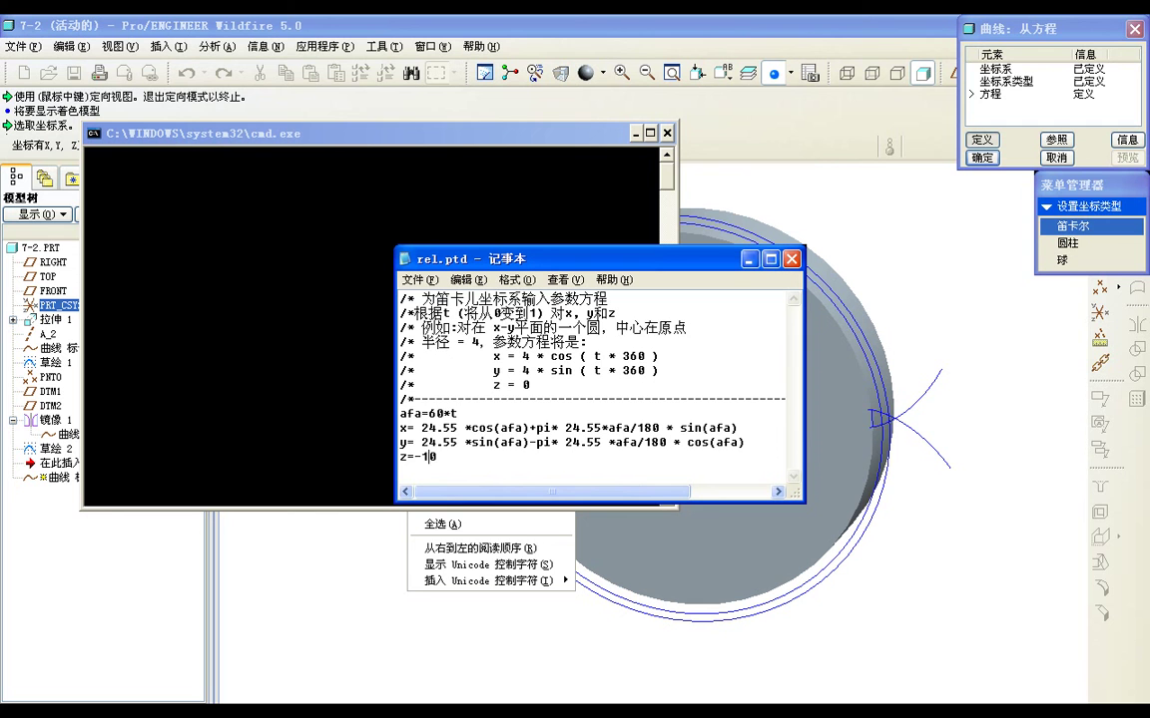
left_click(417, 280)
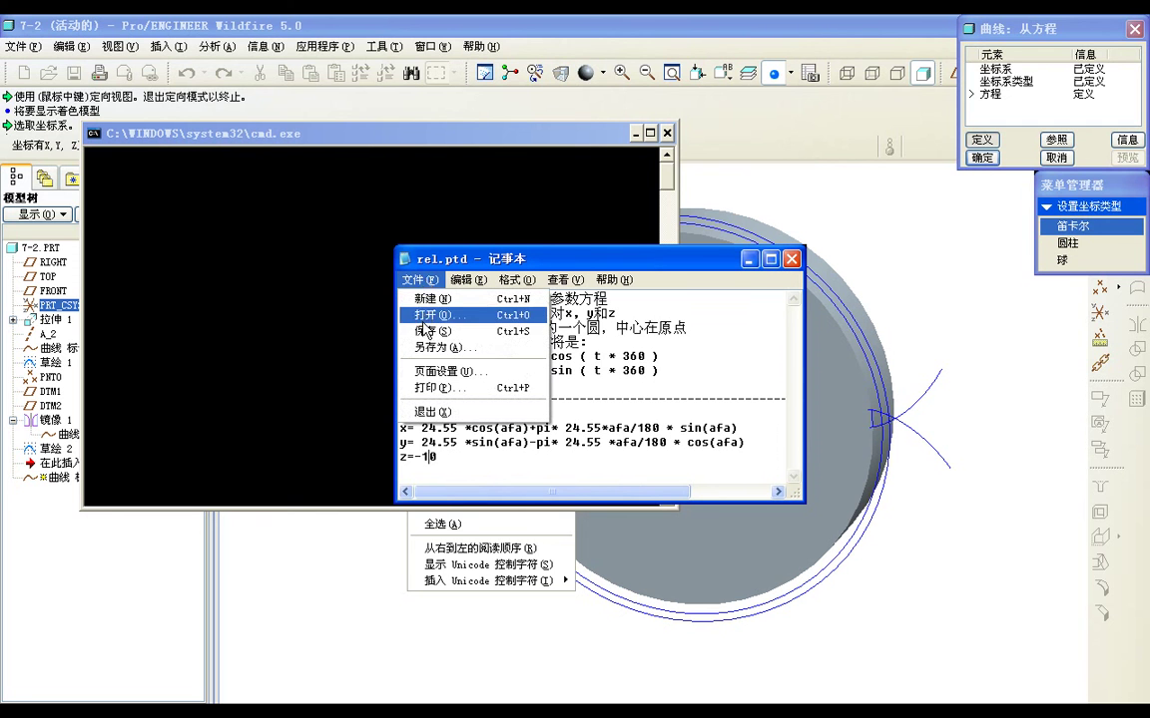
left_click(424, 331)
left_click(417, 280)
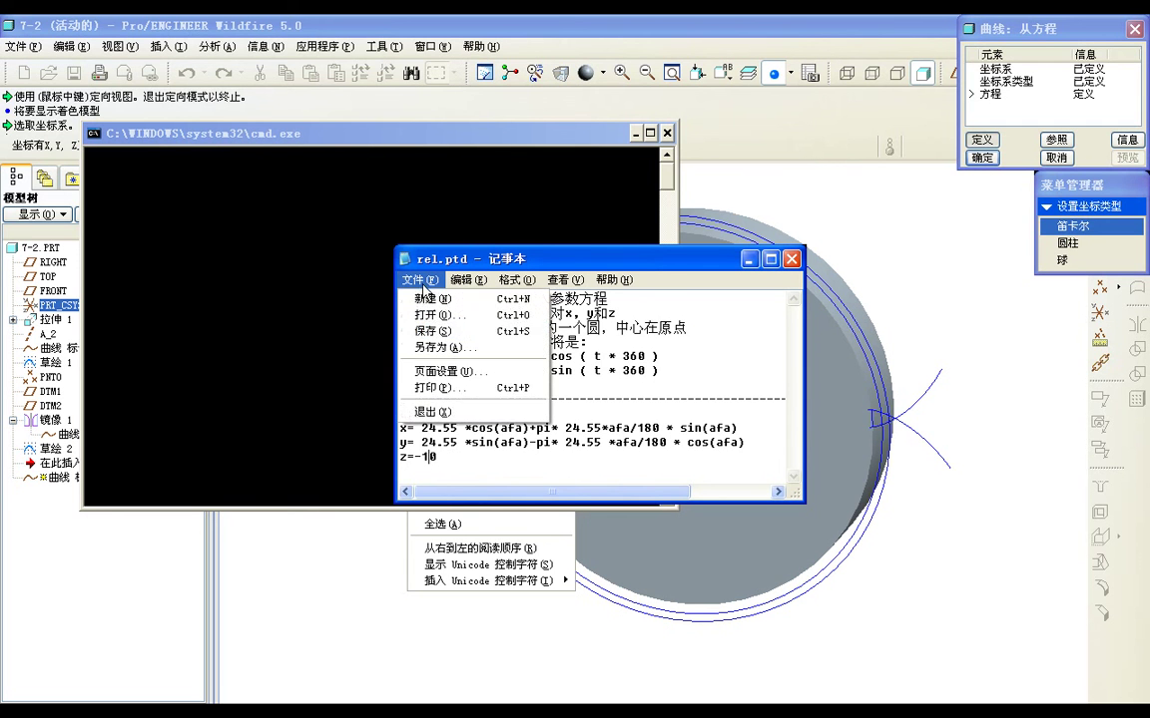
left_click(447, 413)
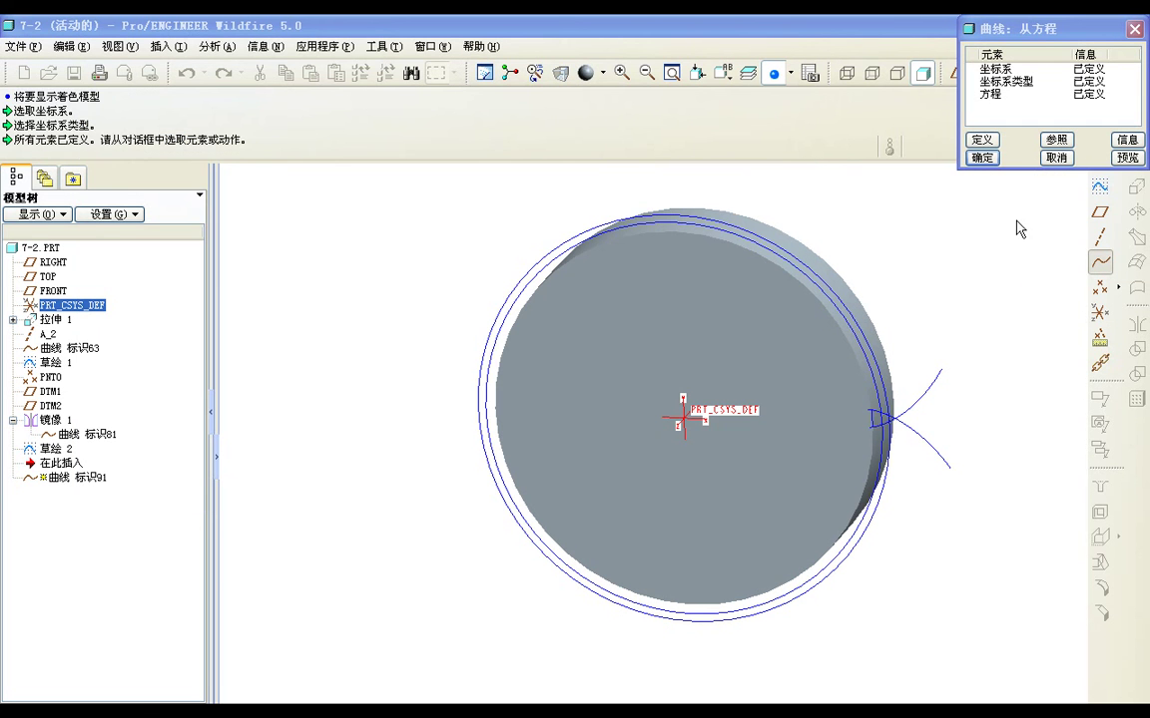
left_click(978, 158)
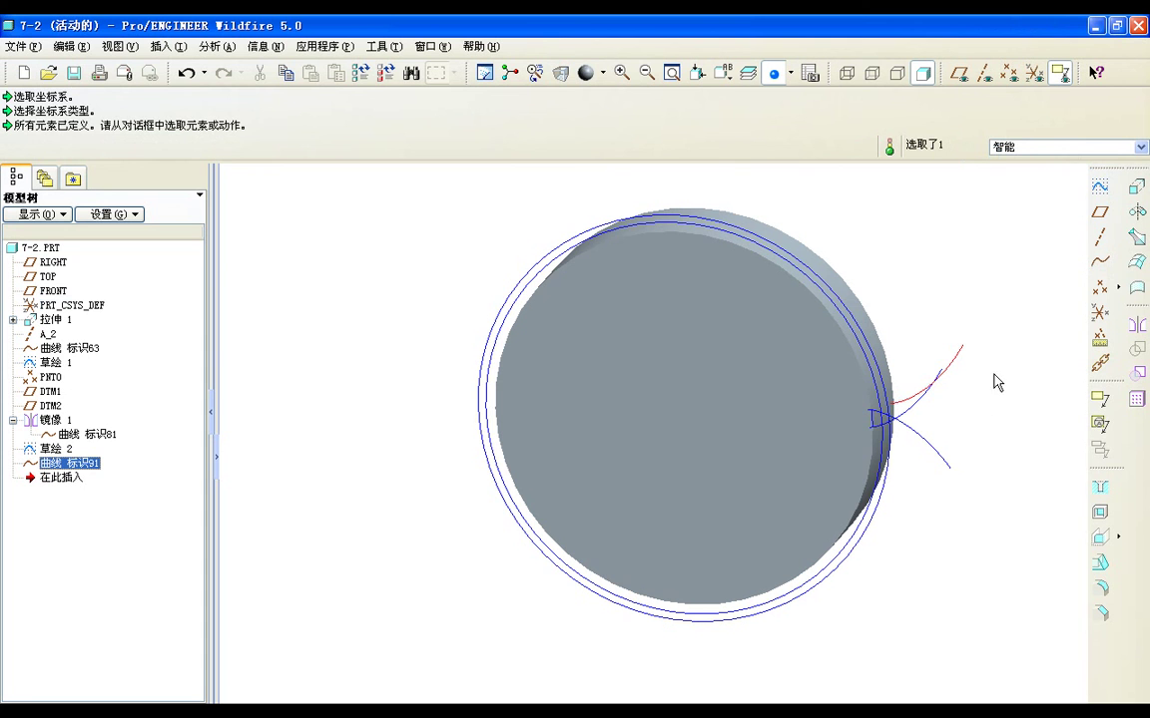
Step: Create a datum plane through axis A_2, rotated 3.55° from plane DTM2
left_click(75, 481)
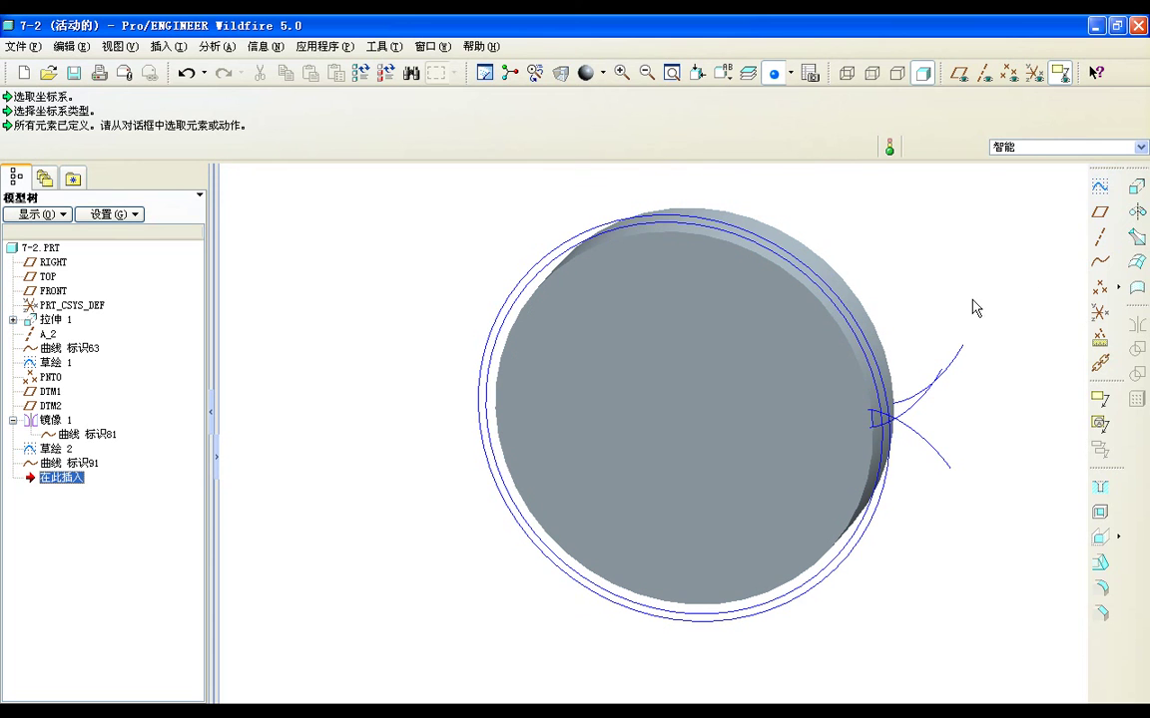
left_click(1098, 214)
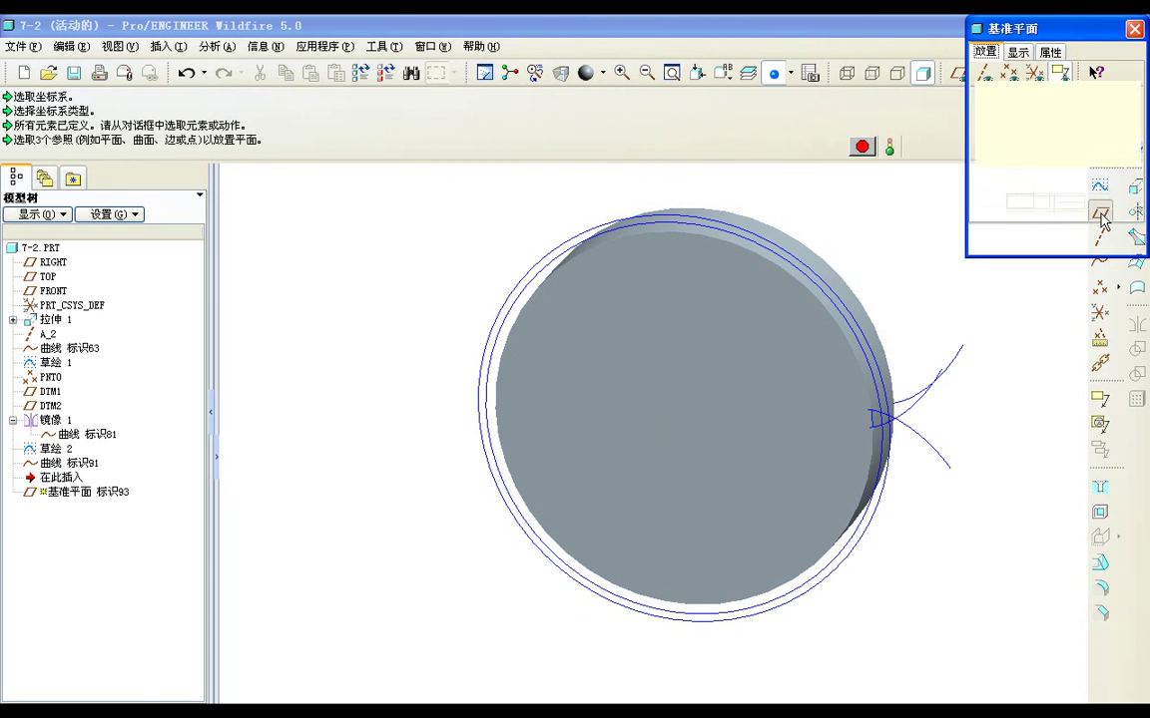
left_click(50, 406)
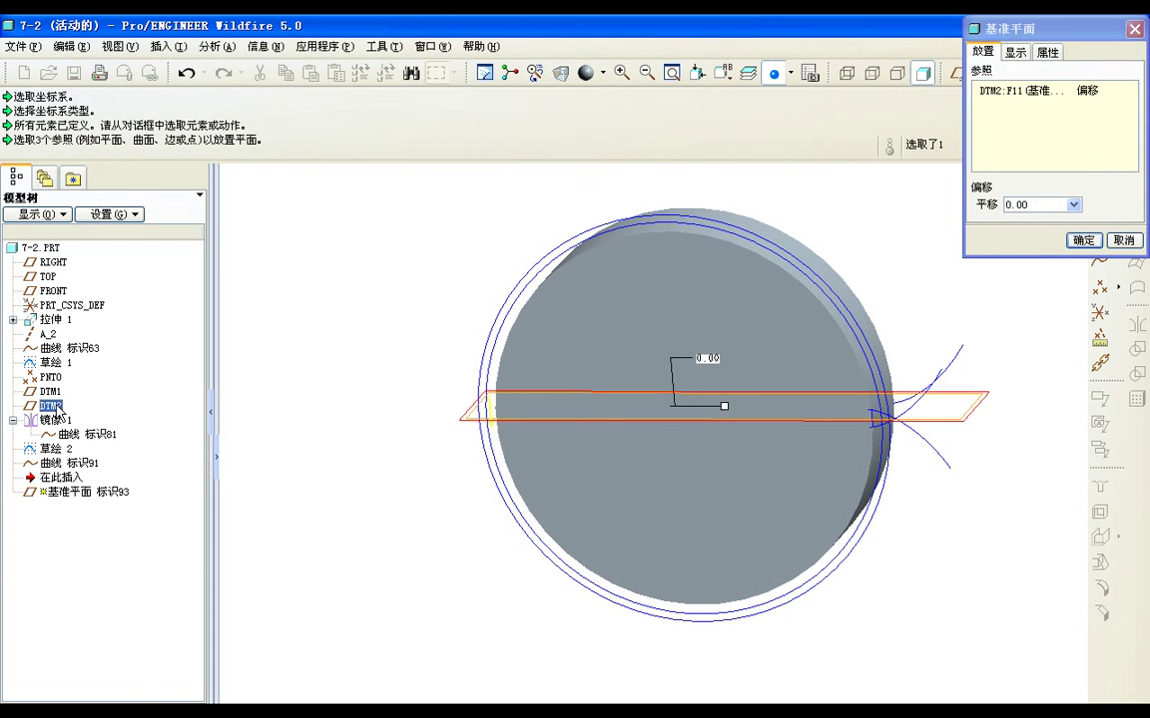
left_click(48, 336, "ctrl")
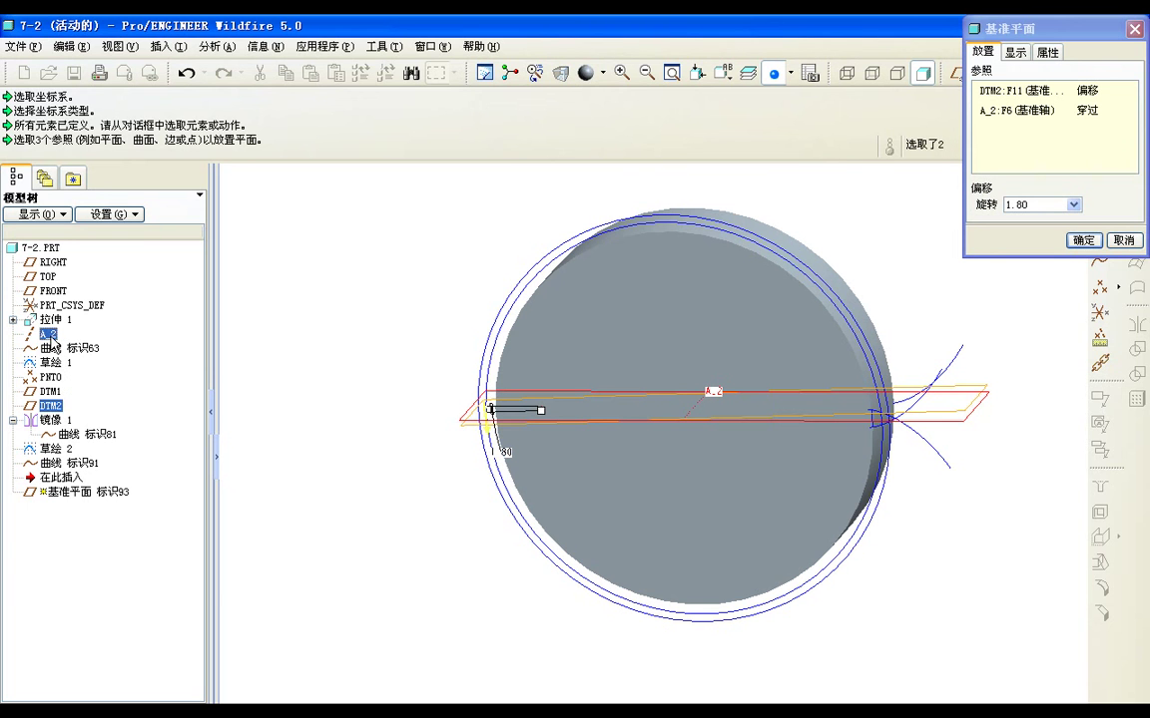
double_click(1030, 203)
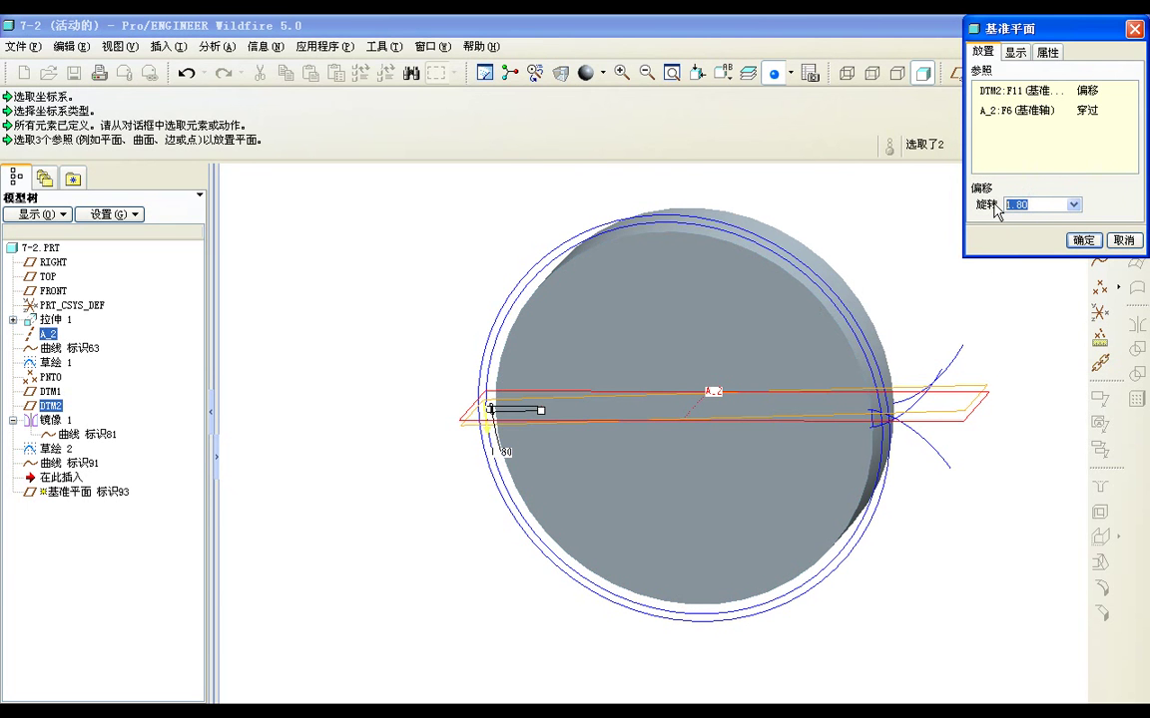
type("3.55")
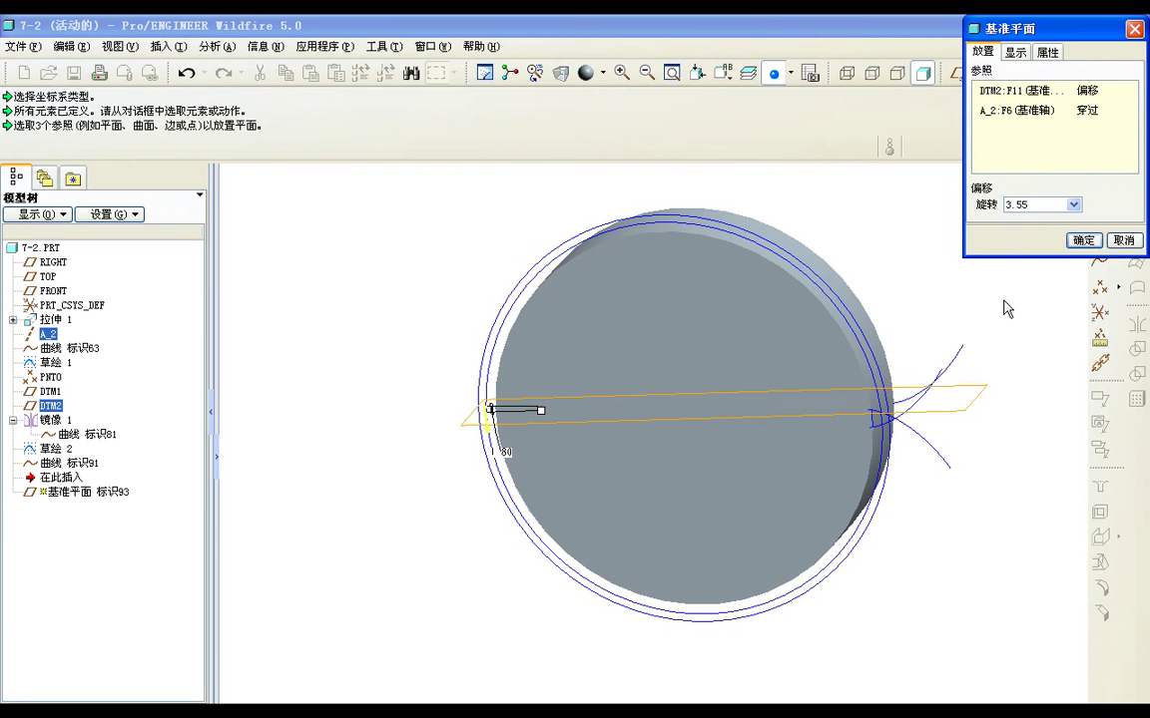
left_click(1081, 240)
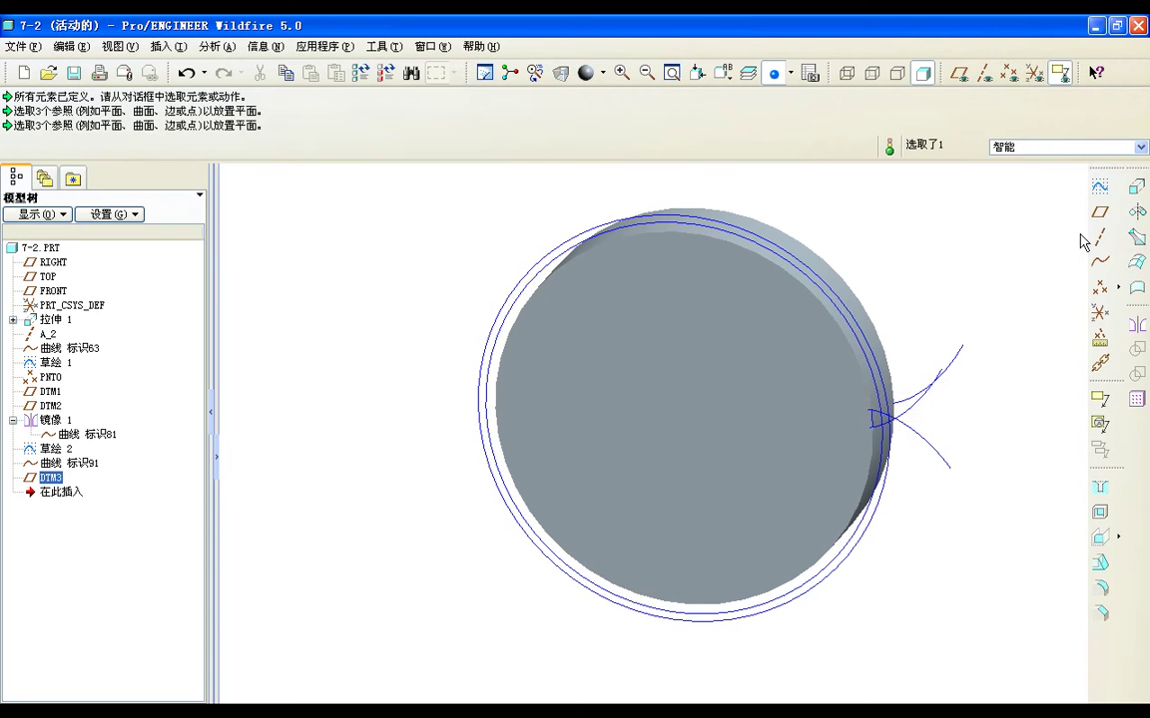
Step: Show the datum planes and create another plane through axis A_2, rotated 3.55° from plane DTM3
left_click(959, 74)
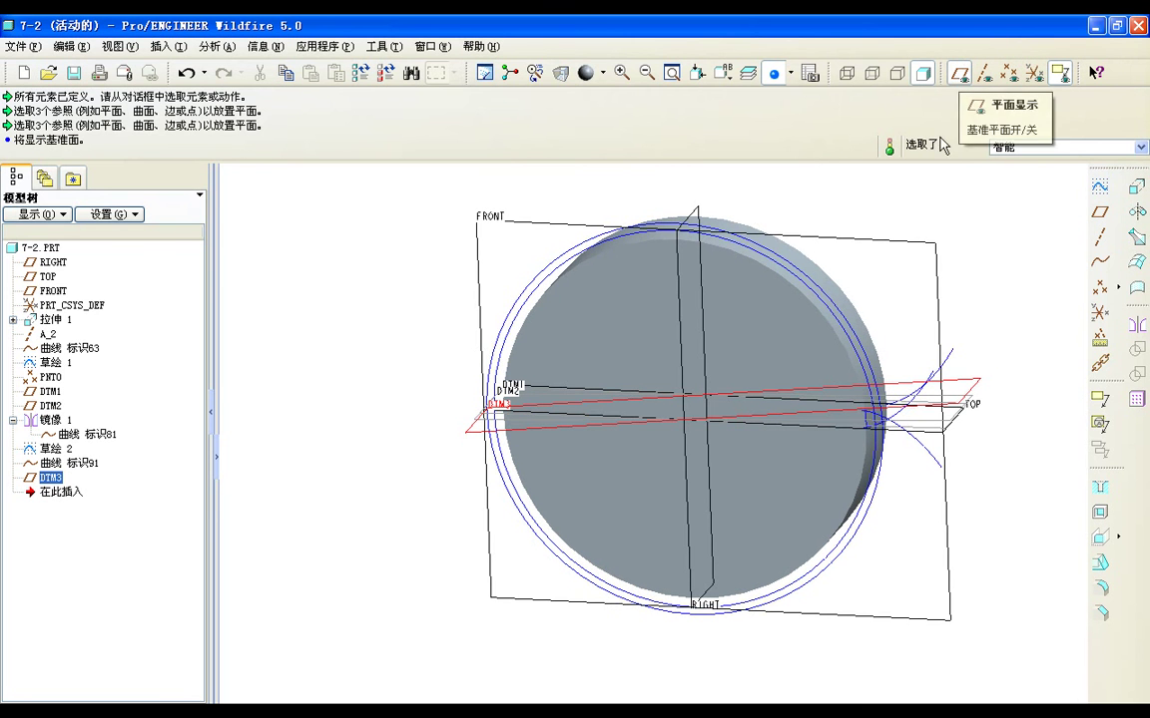
left_click(55, 493)
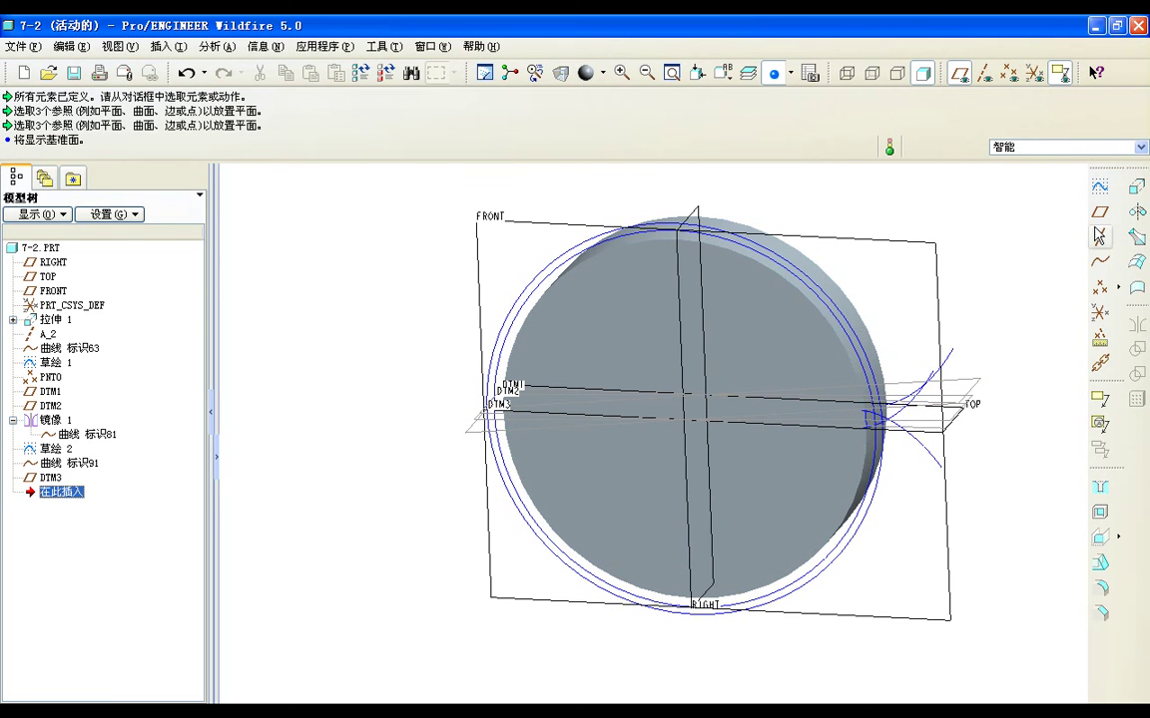
left_click(1103, 214)
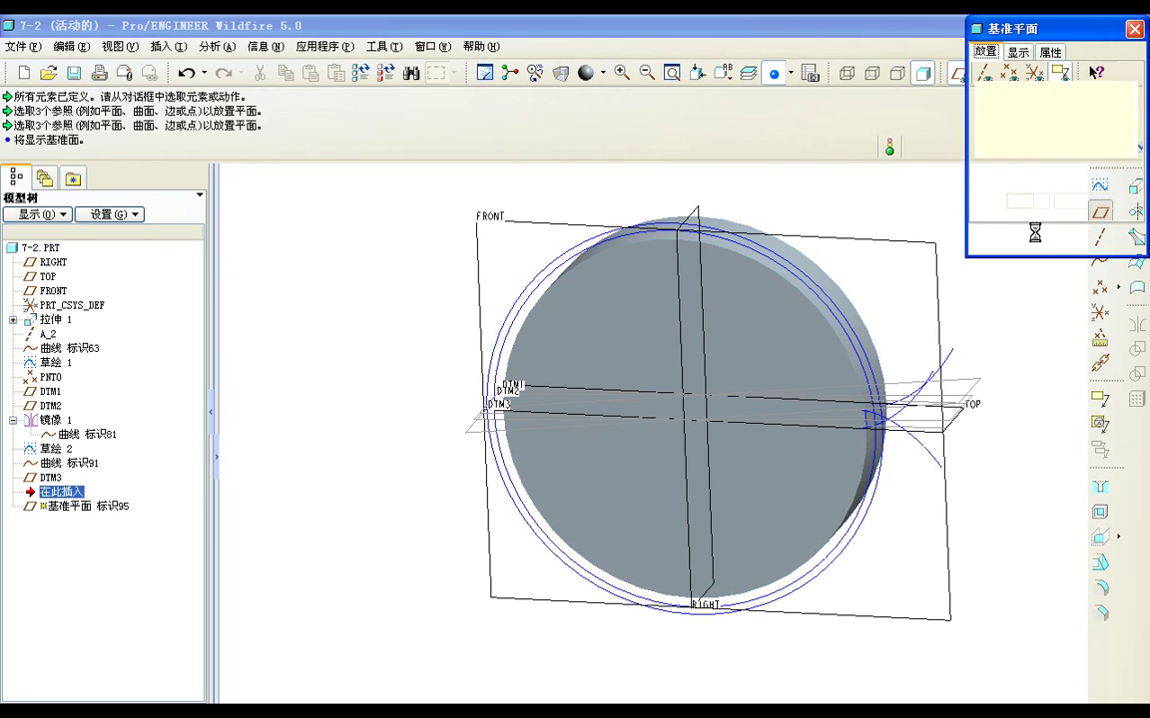
left_click(51, 479)
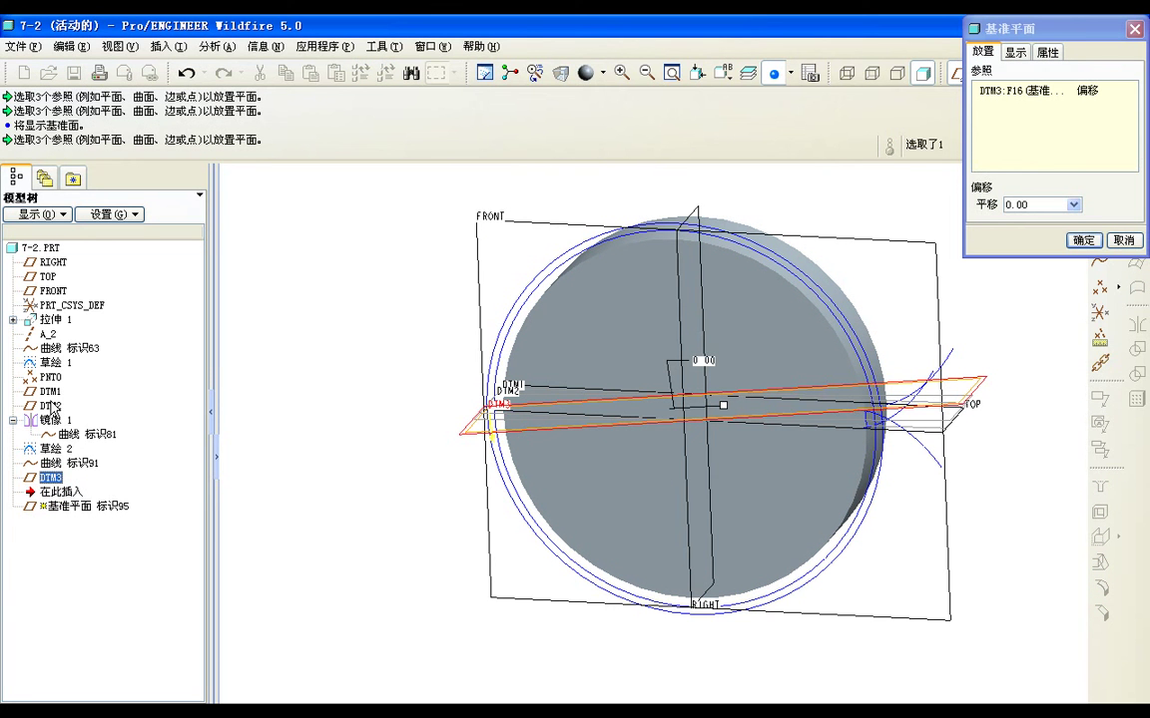
left_click(52, 336, "ctrl")
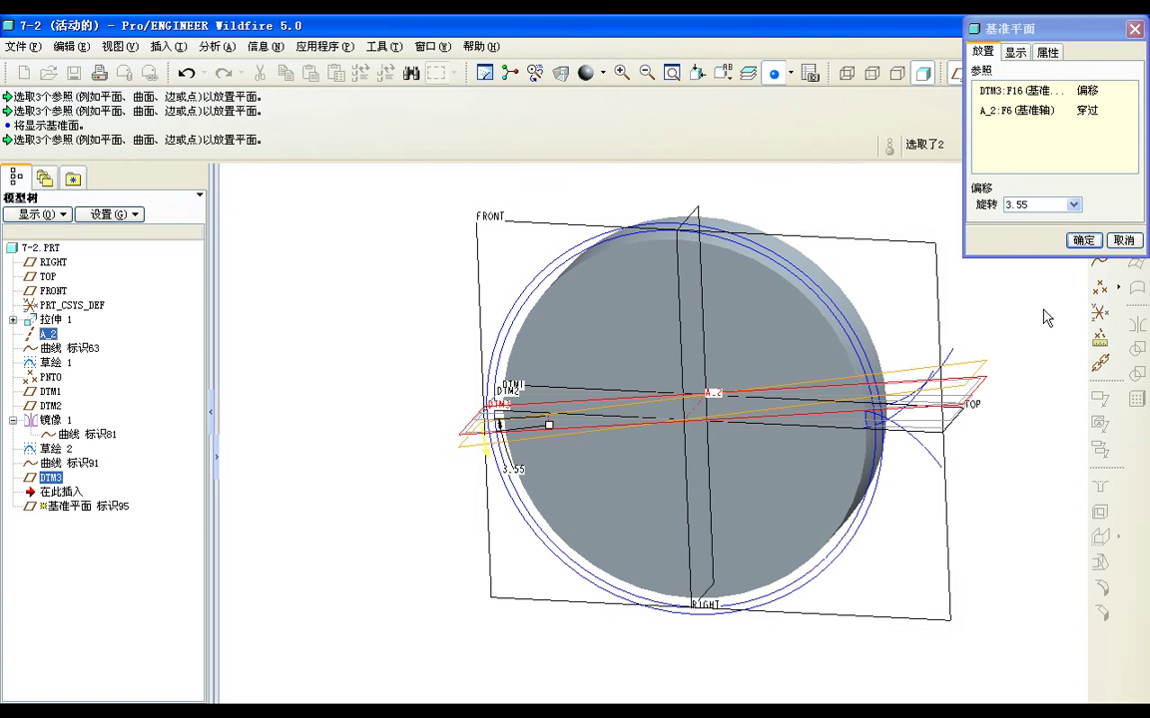
left_click(1083, 241)
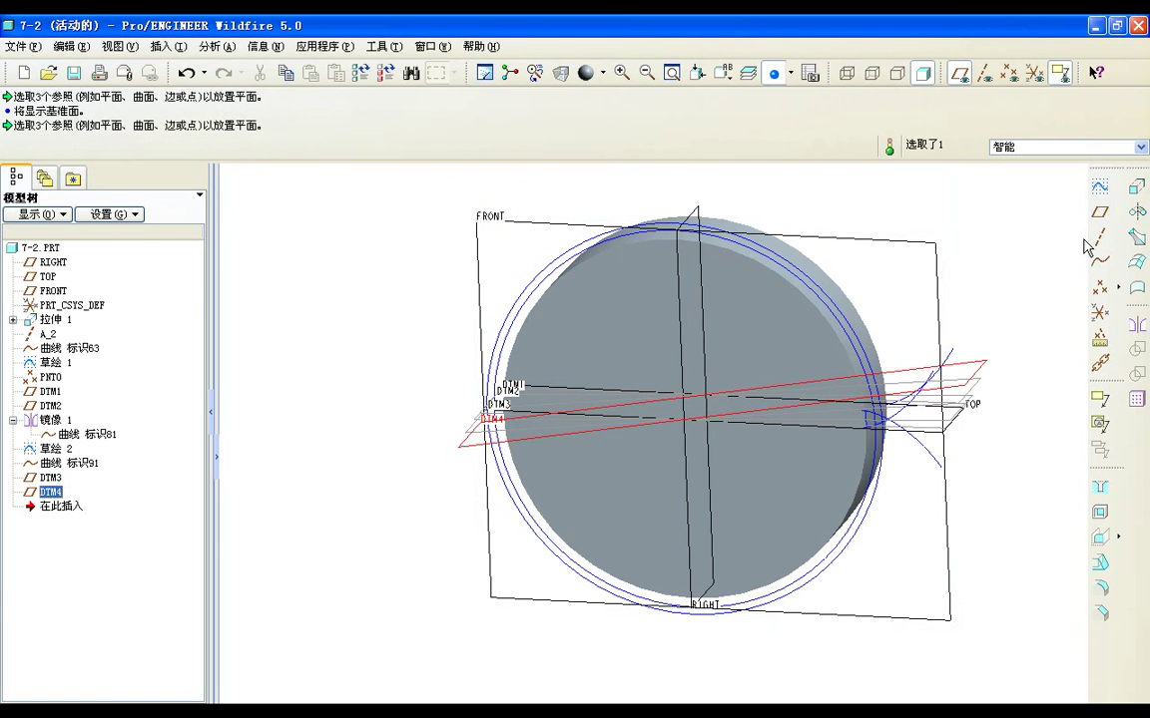
Step: Mirror the z=-10 involute curve (曲线 标识91) about datum plane DTM3
left_click(62, 507)
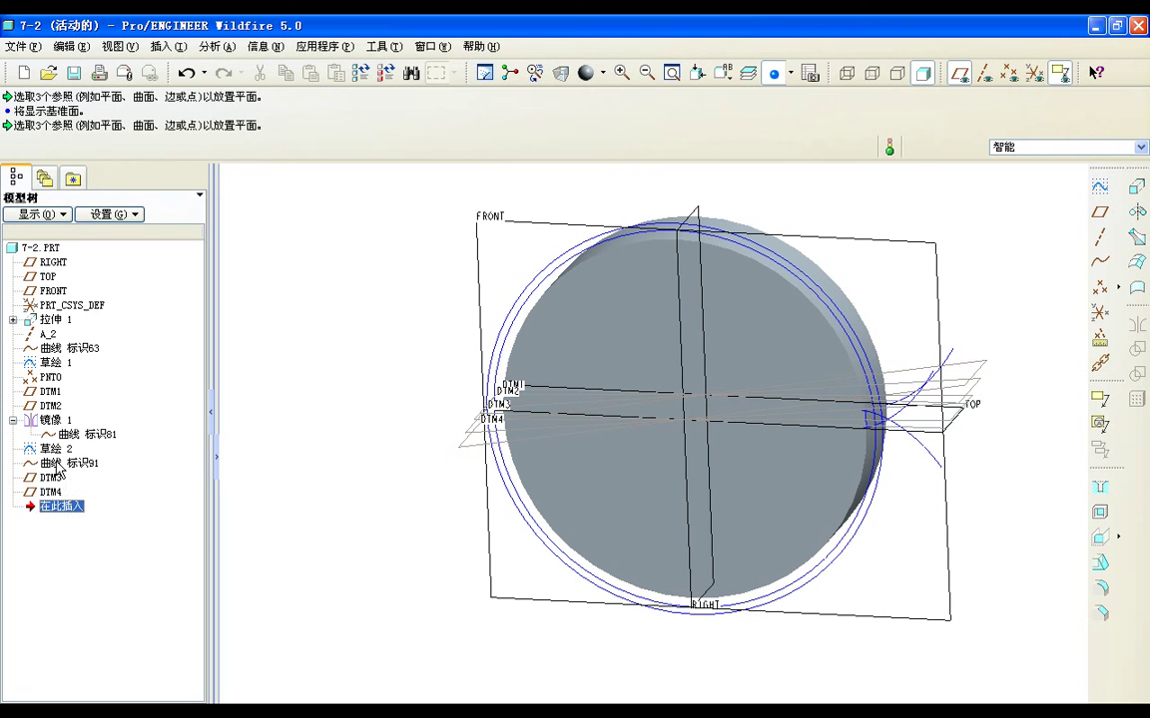
left_click(59, 464)
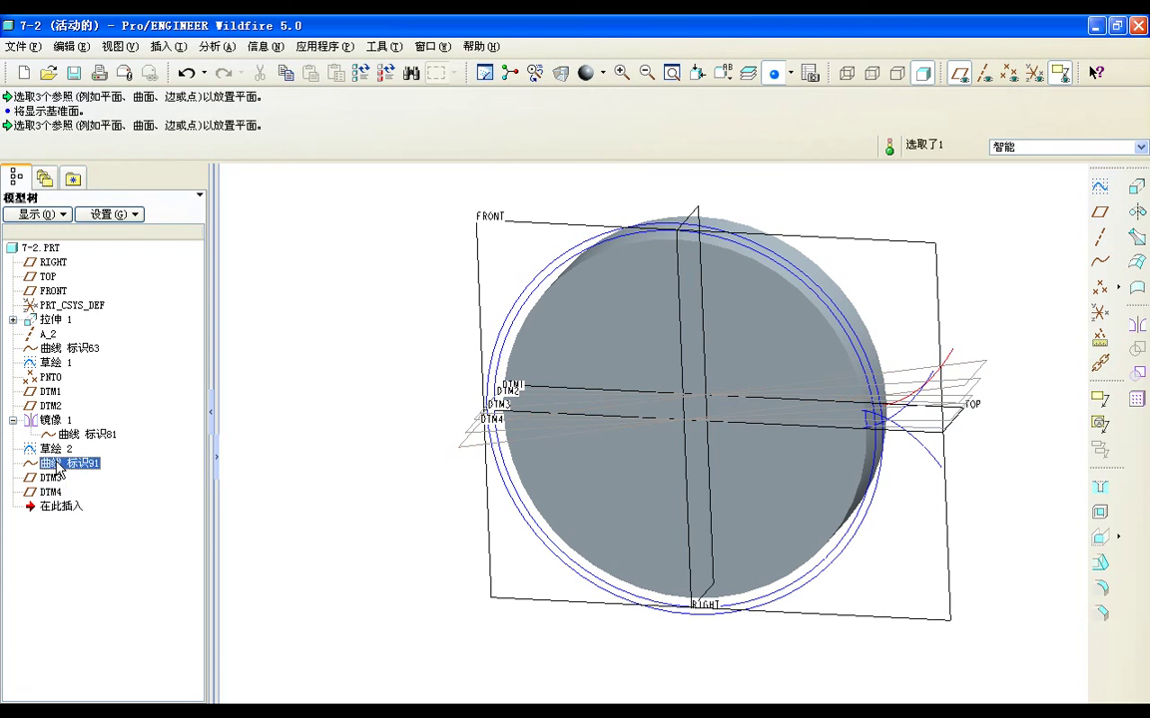
left_click(1137, 329)
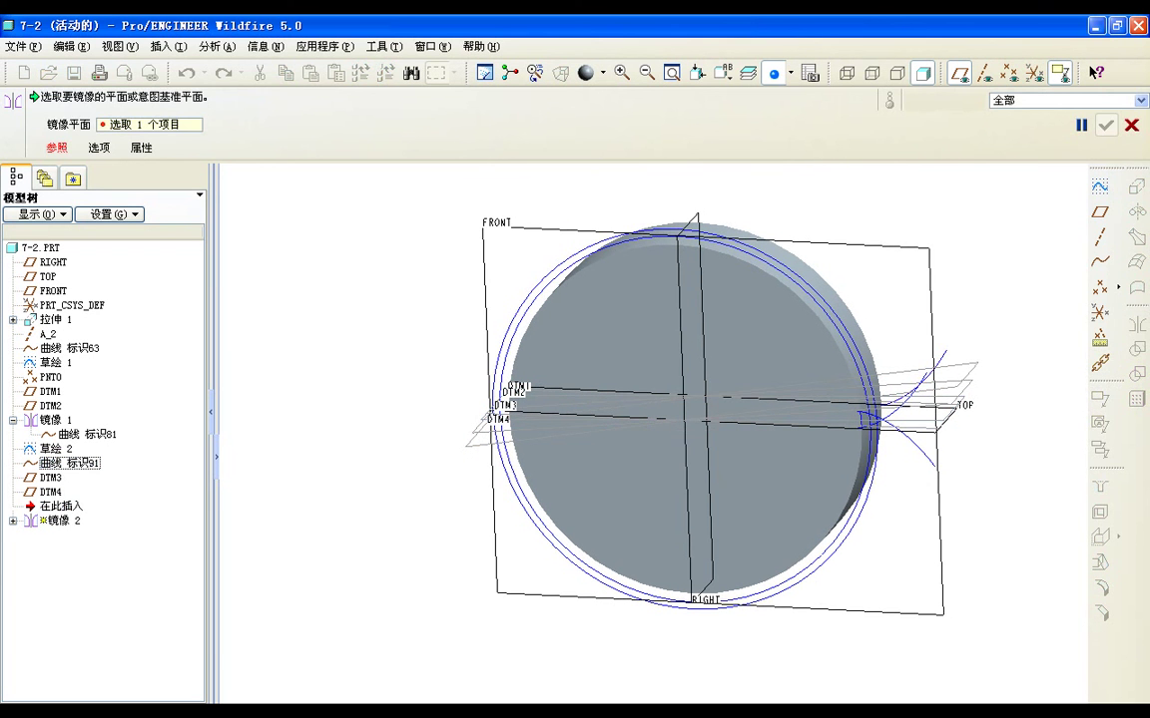
left_click(55, 150)
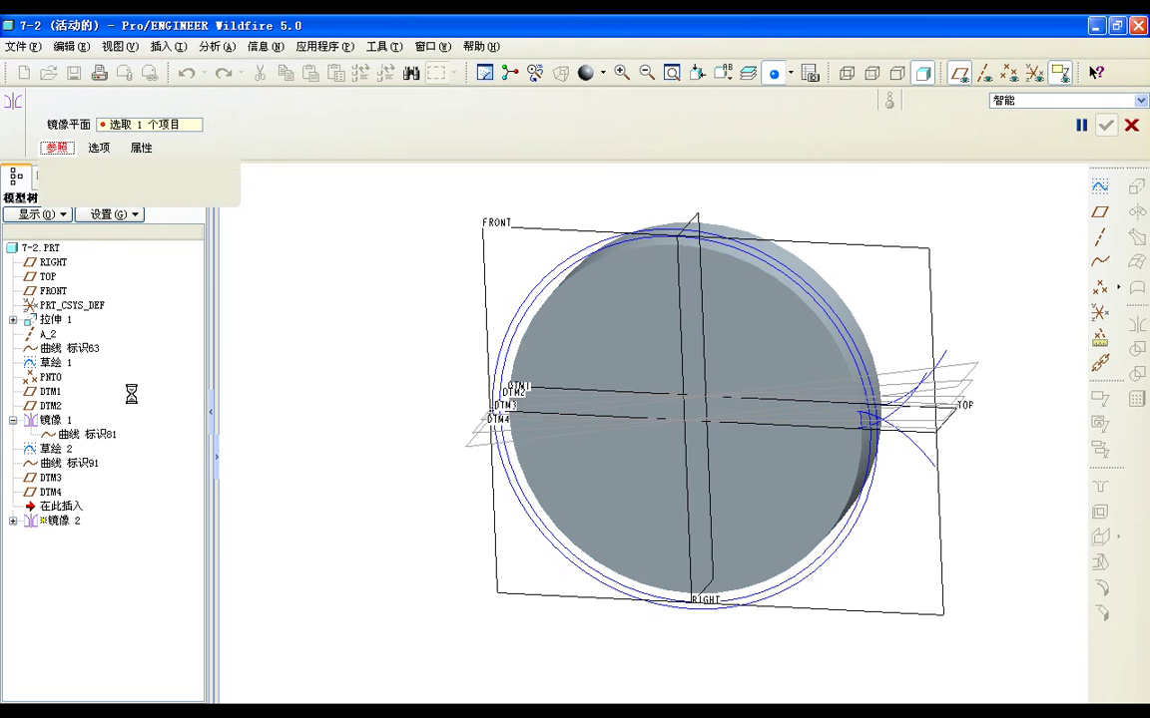
left_click(49, 478)
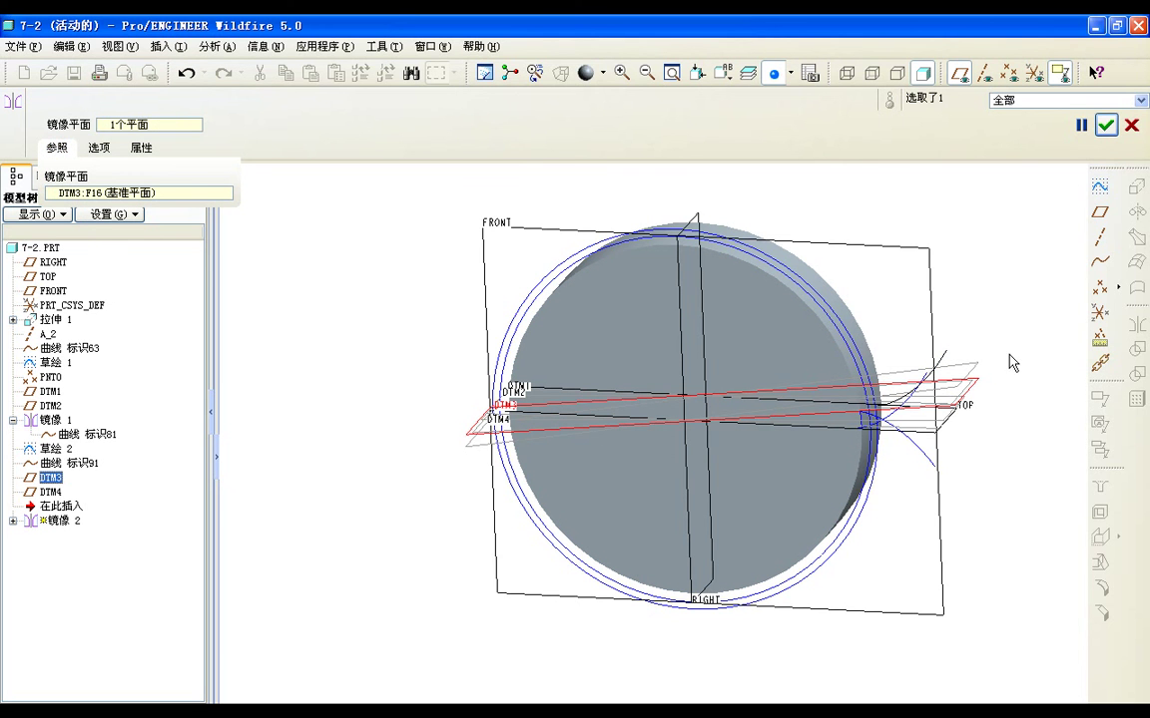
left_click(1106, 125)
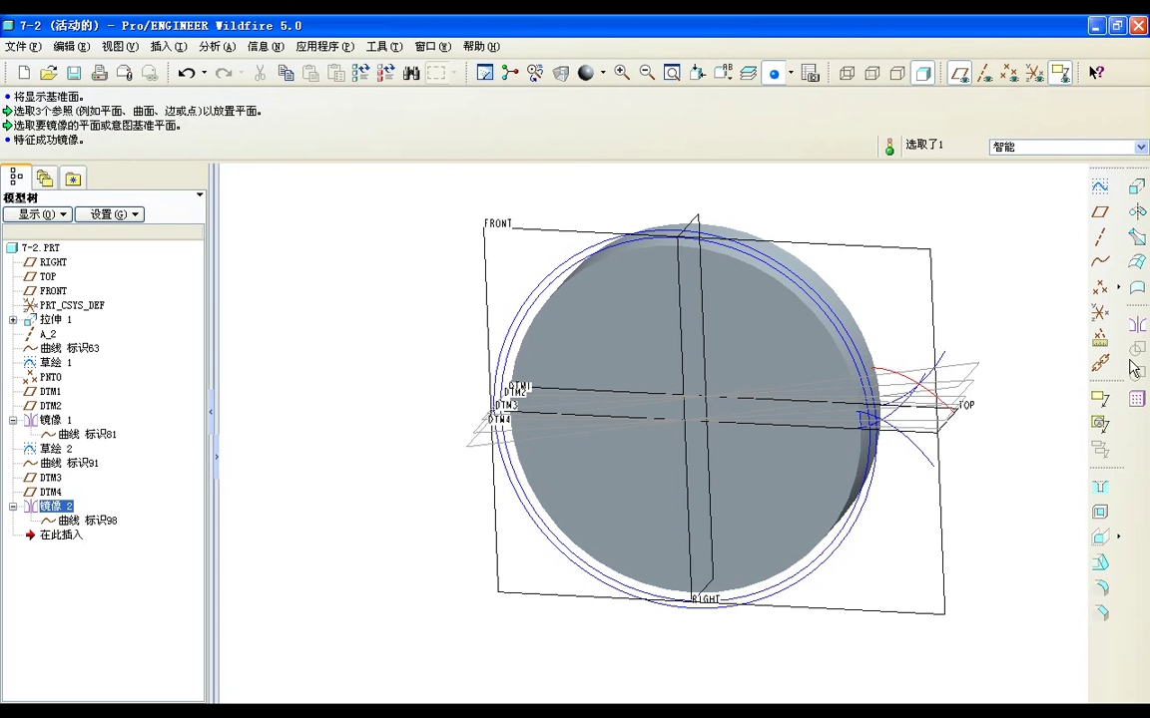
Step: Mirror the newly mirrored involute curve about datum plane DTM4 to form the opposite tooth flank
left_click(1136, 324)
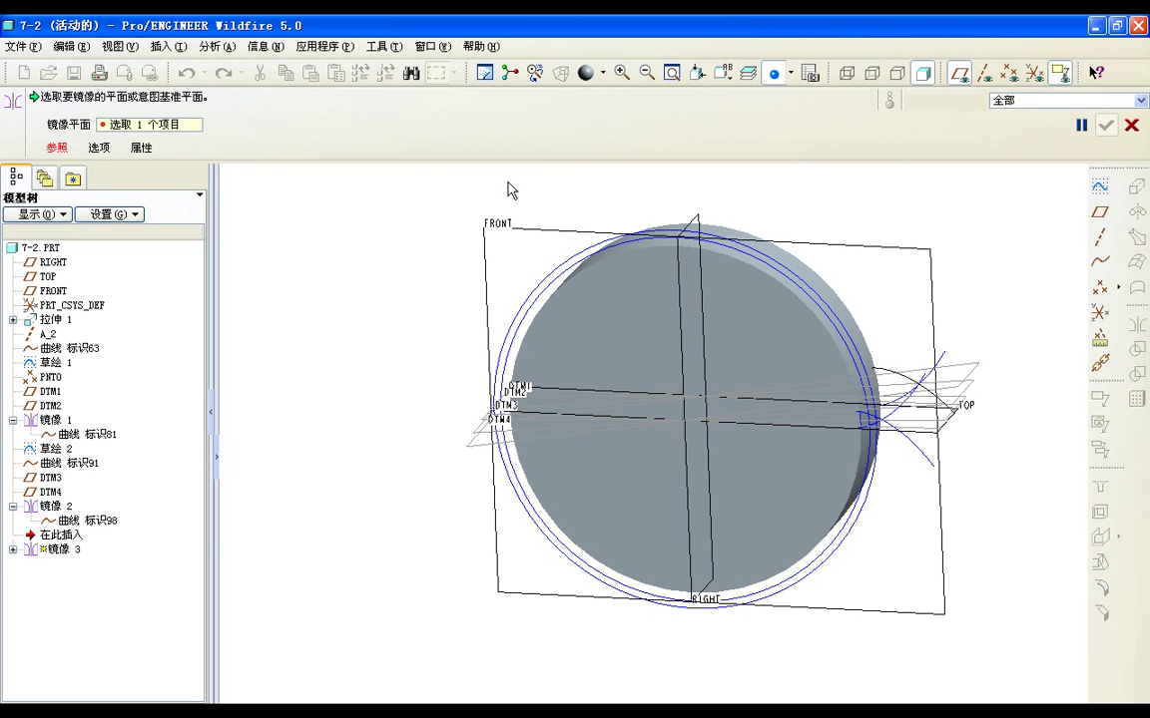
left_click(56, 147)
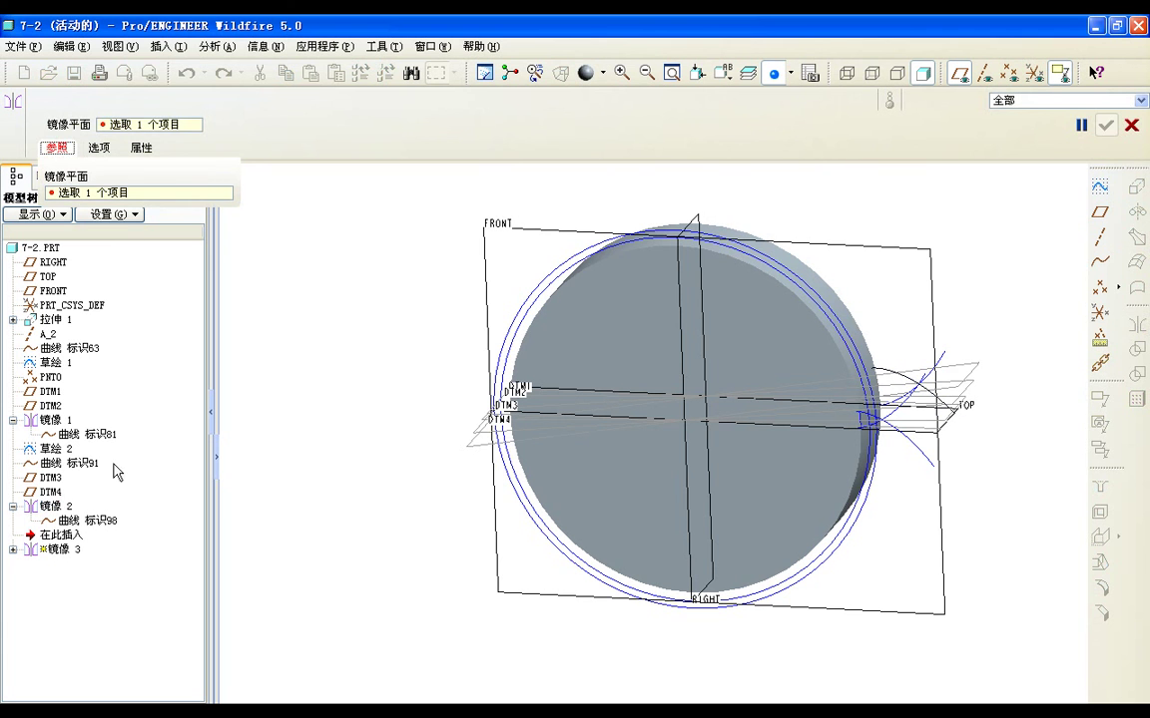
left_click(51, 493)
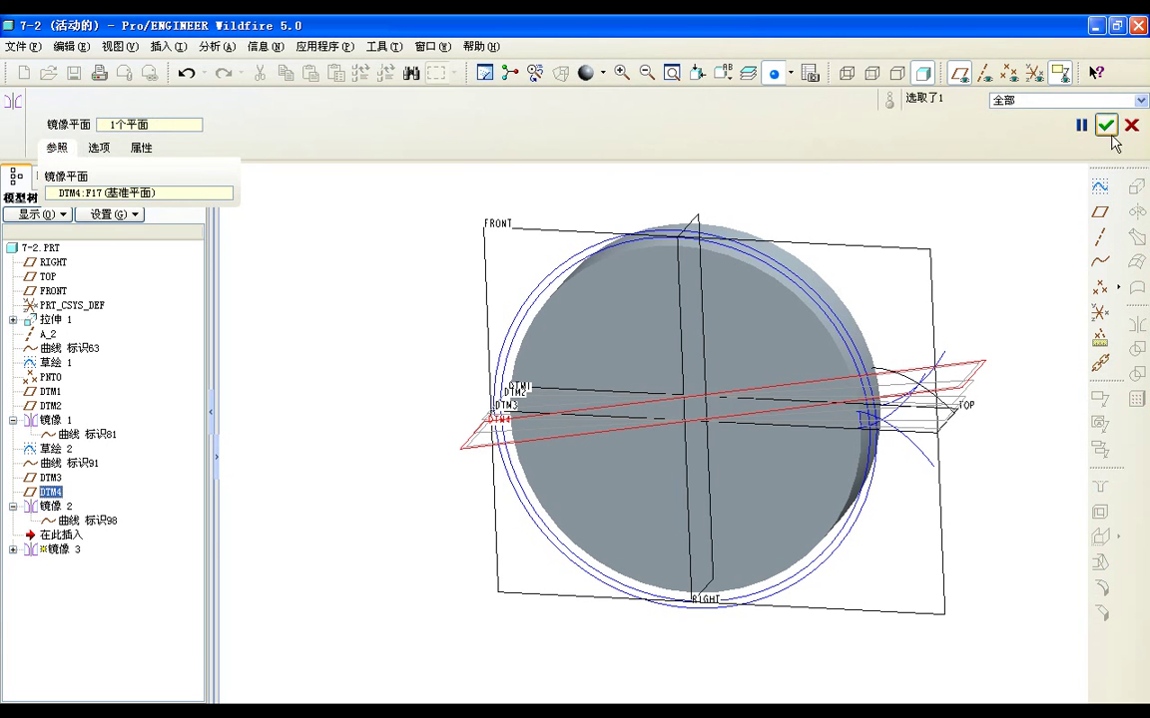
left_click(1107, 124)
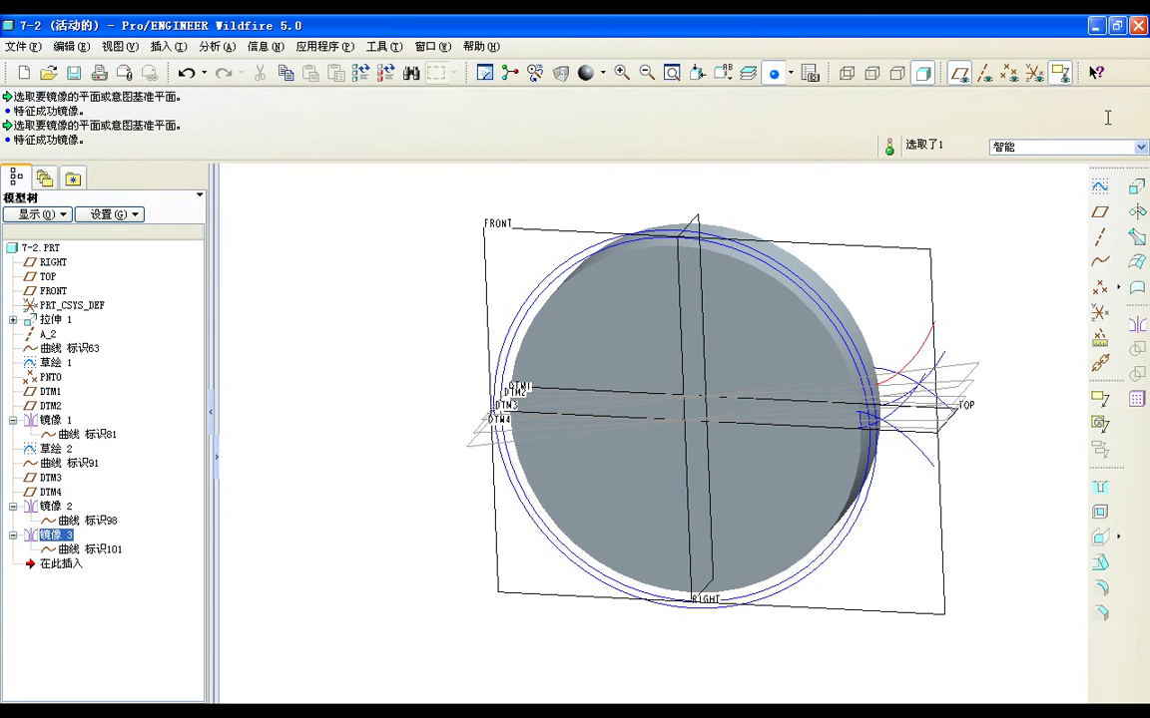
Step: Start a sketch on the disc's end face near the rotated curves with RIGHT as top reference, then hide datum planes and hidden lines
middle_click_drag(876, 549, 687, 369)
scroll(530, 290, "up", 3)
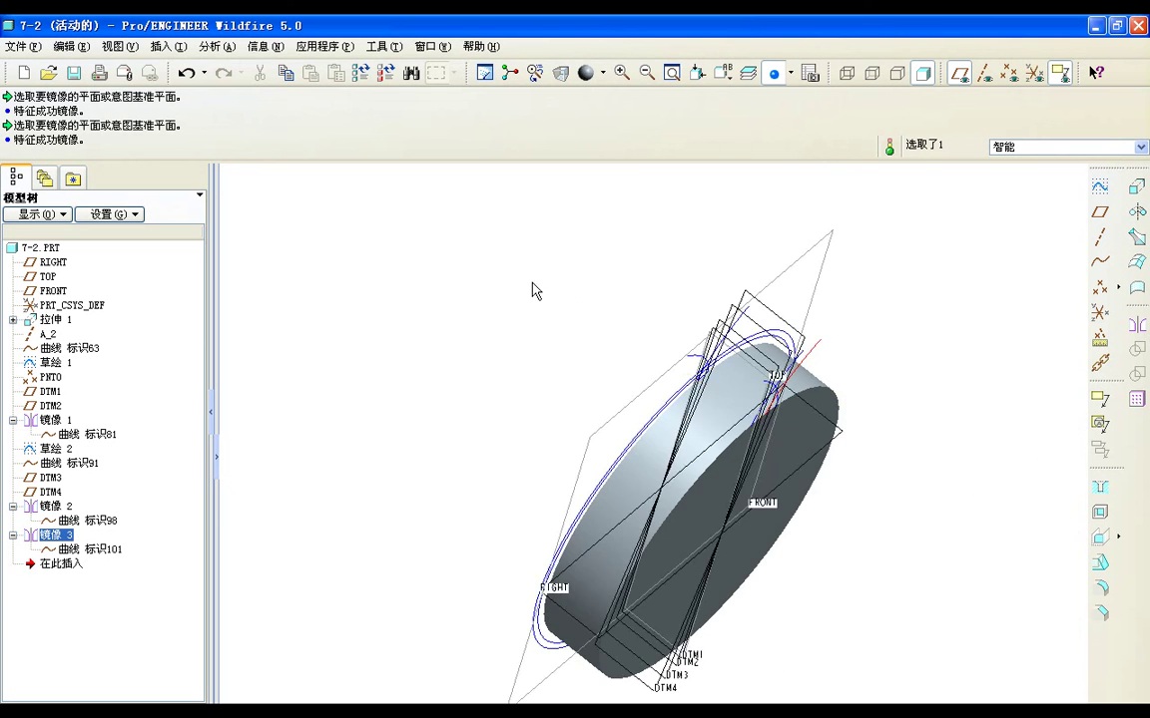
middle_click_drag(531, 290, 529, 318, "ctrl")
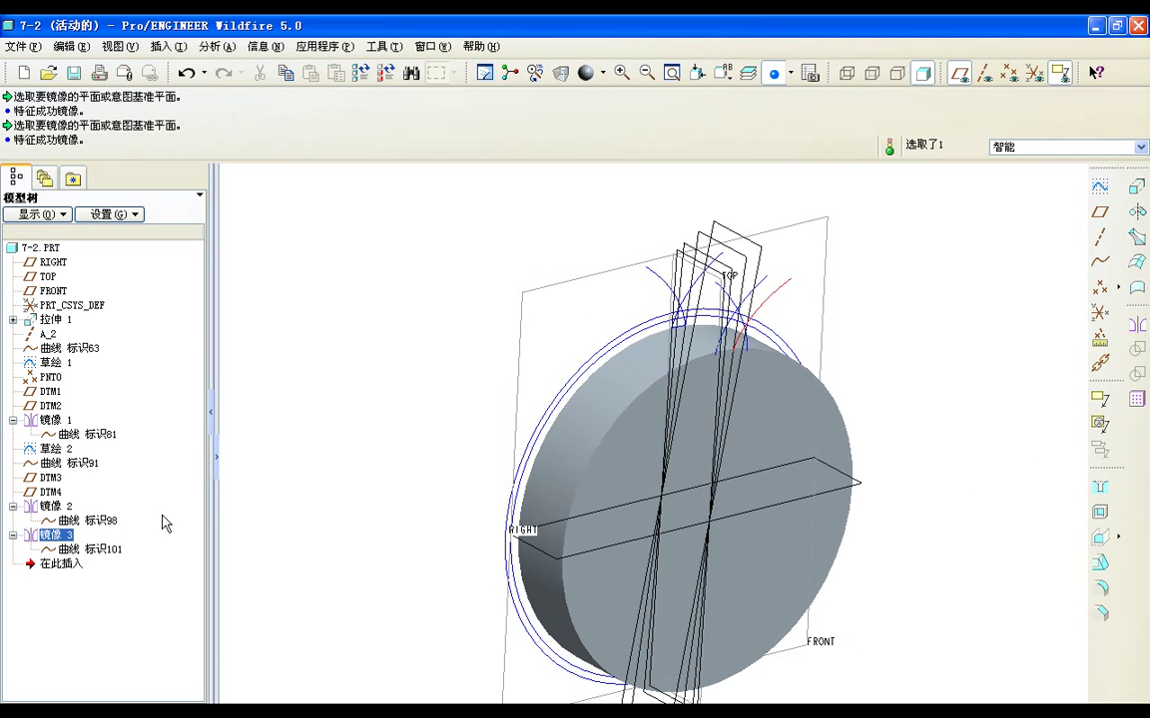
left_click(72, 565)
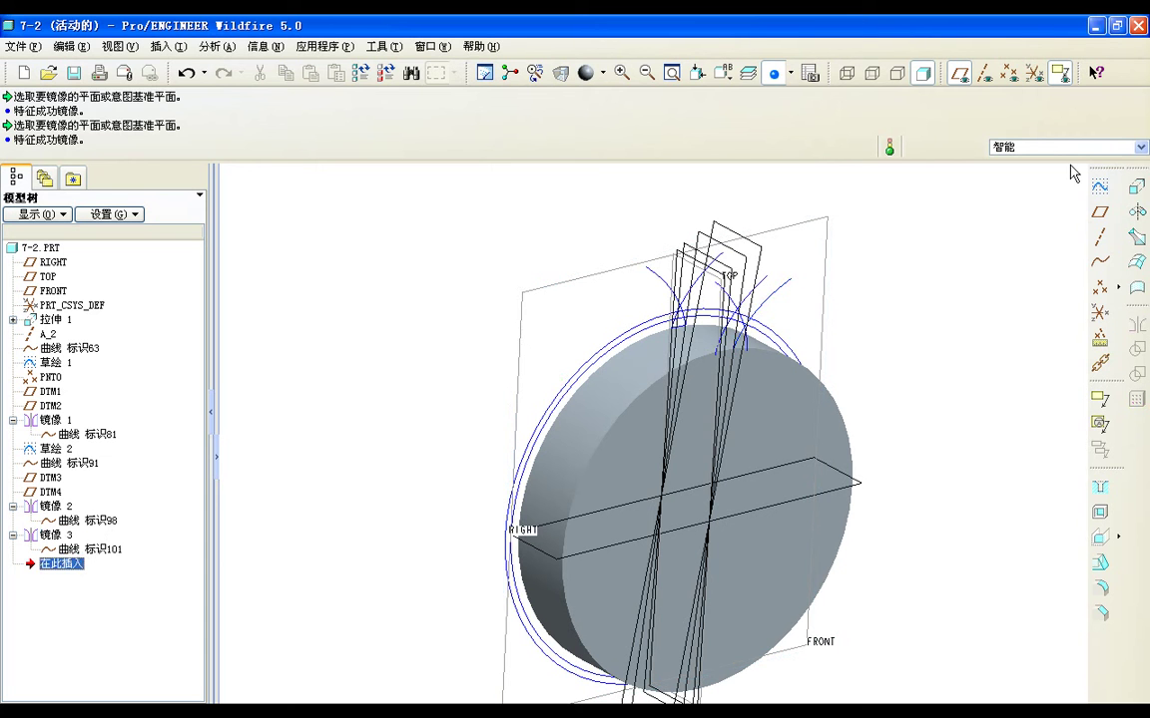
left_click(1099, 186)
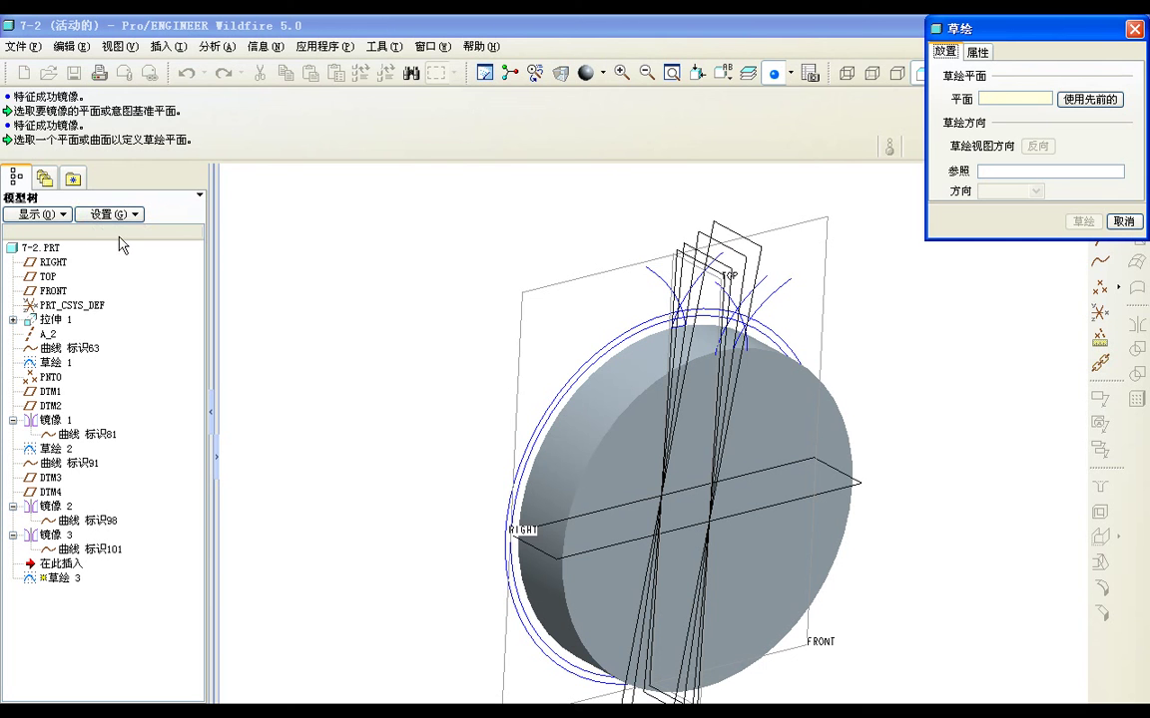
left_click(627, 473)
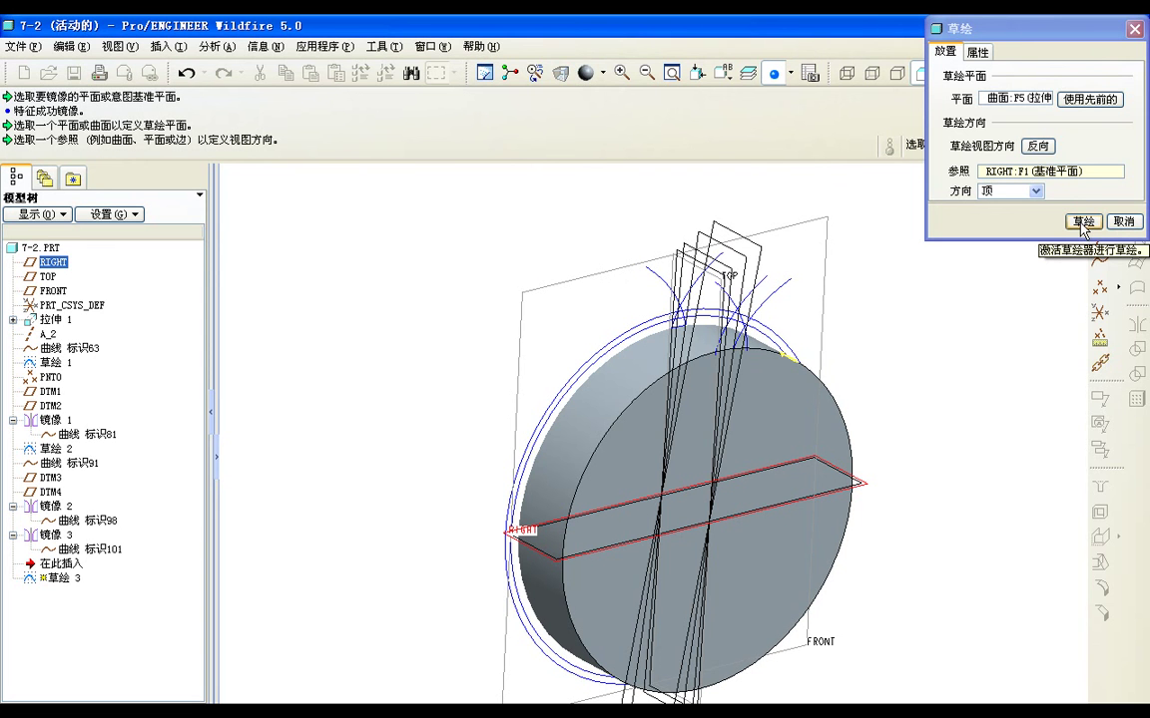
left_click(1084, 221)
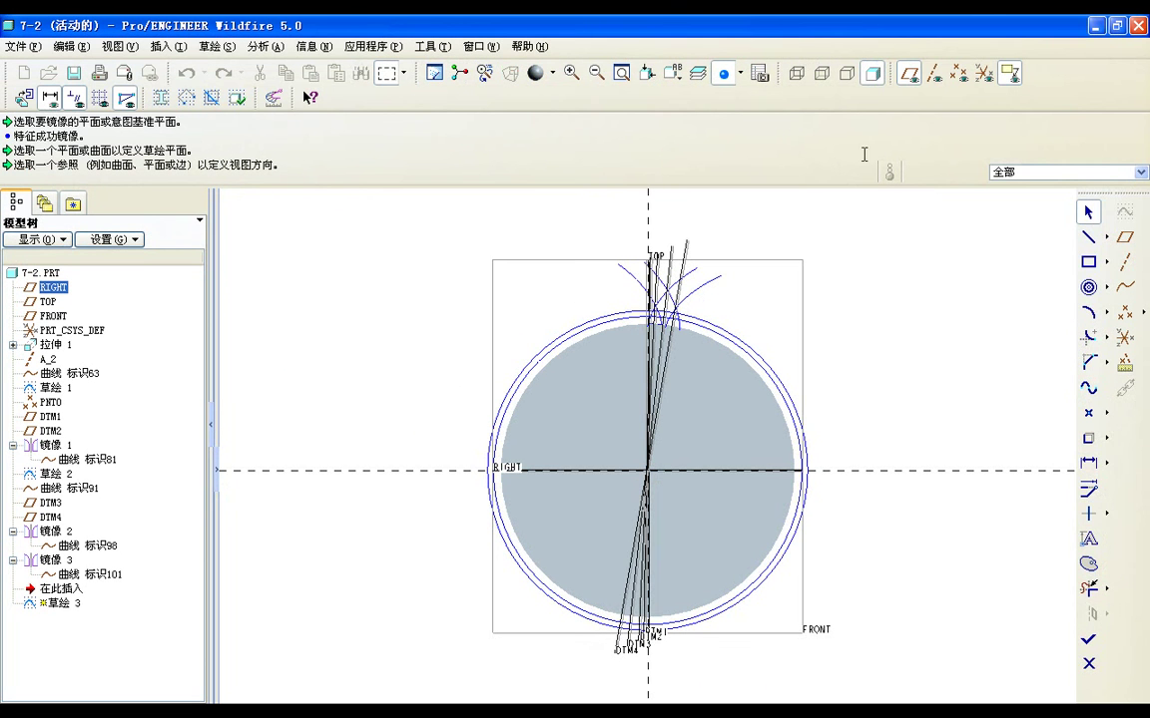
left_click(908, 73)
left_click(846, 73)
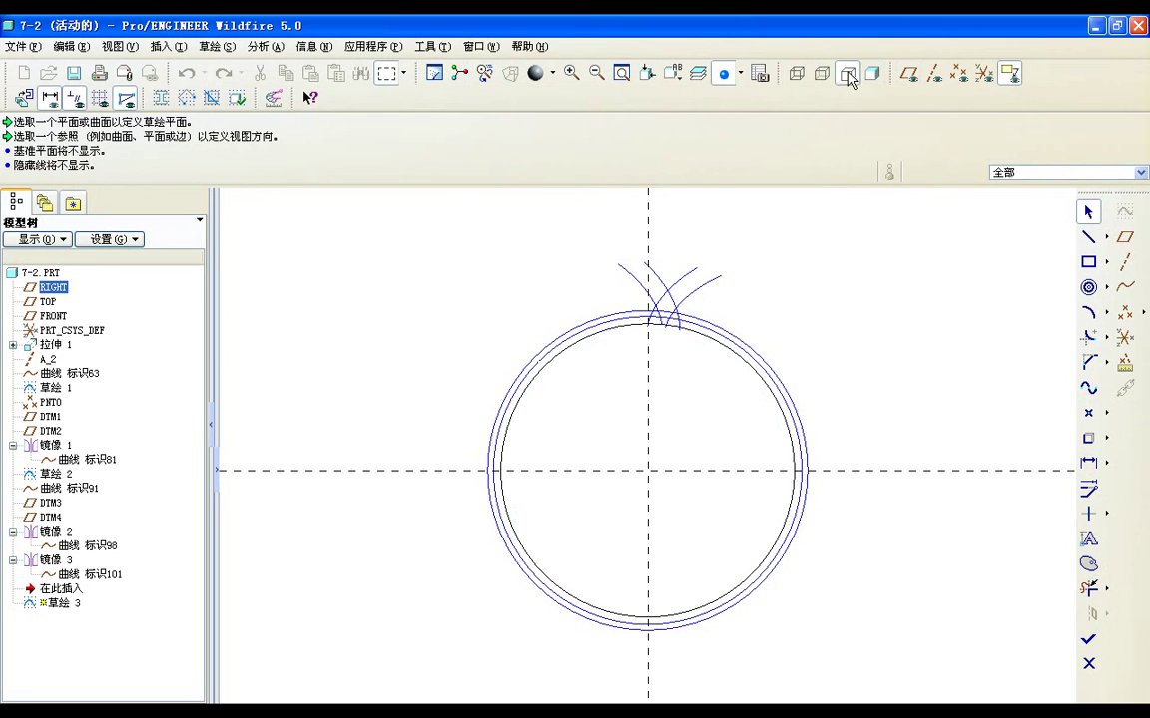
Step: Project the outer circle, the two mirrored involute curves and the disc edge into the sketch as single edges
scroll(675, 364, "up", 5)
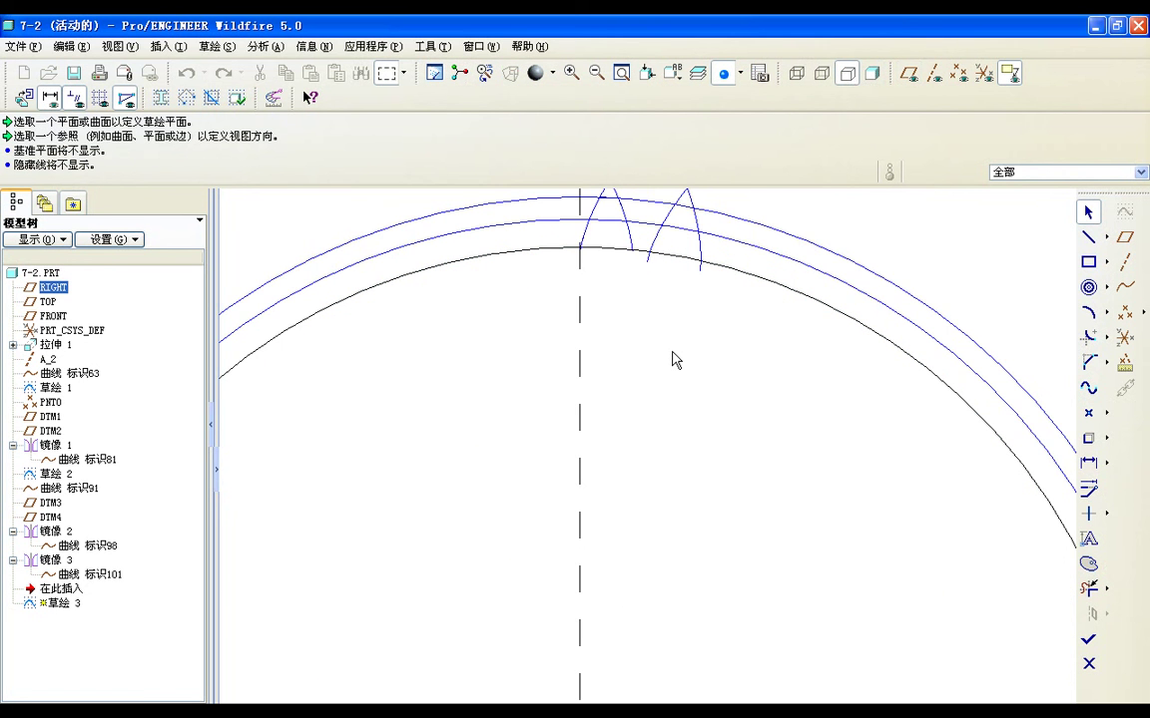
middle_click_drag(679, 328, 634, 480, "shift")
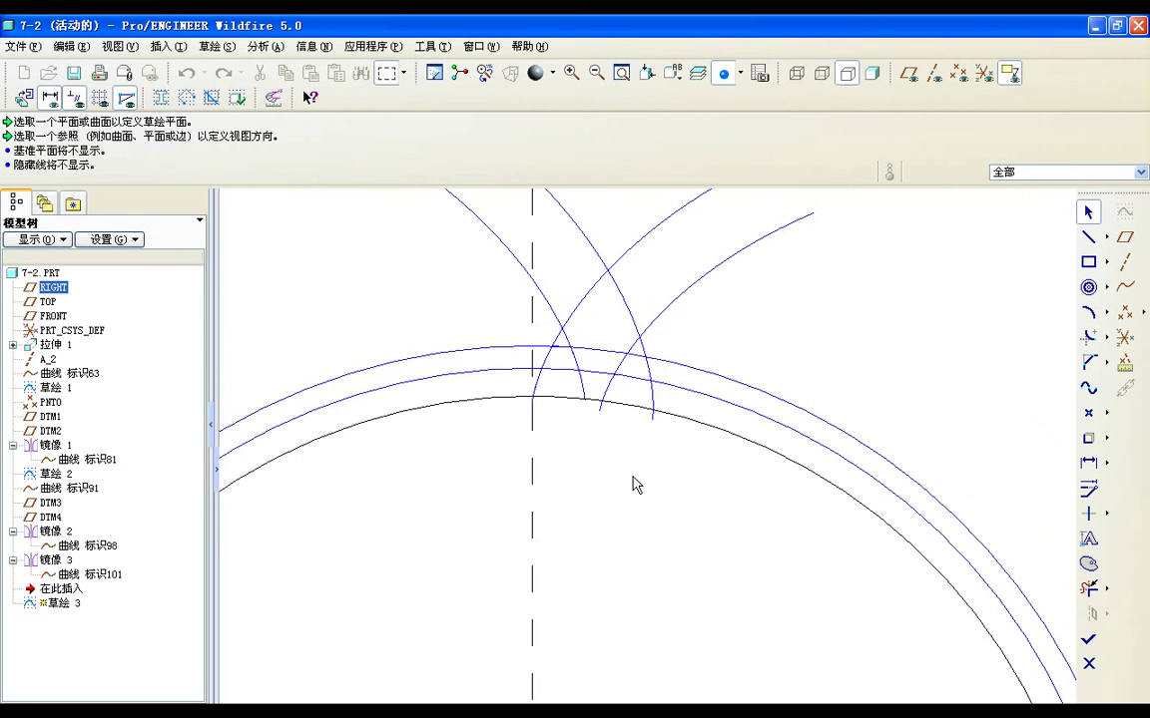
scroll(619, 456, "up", 5)
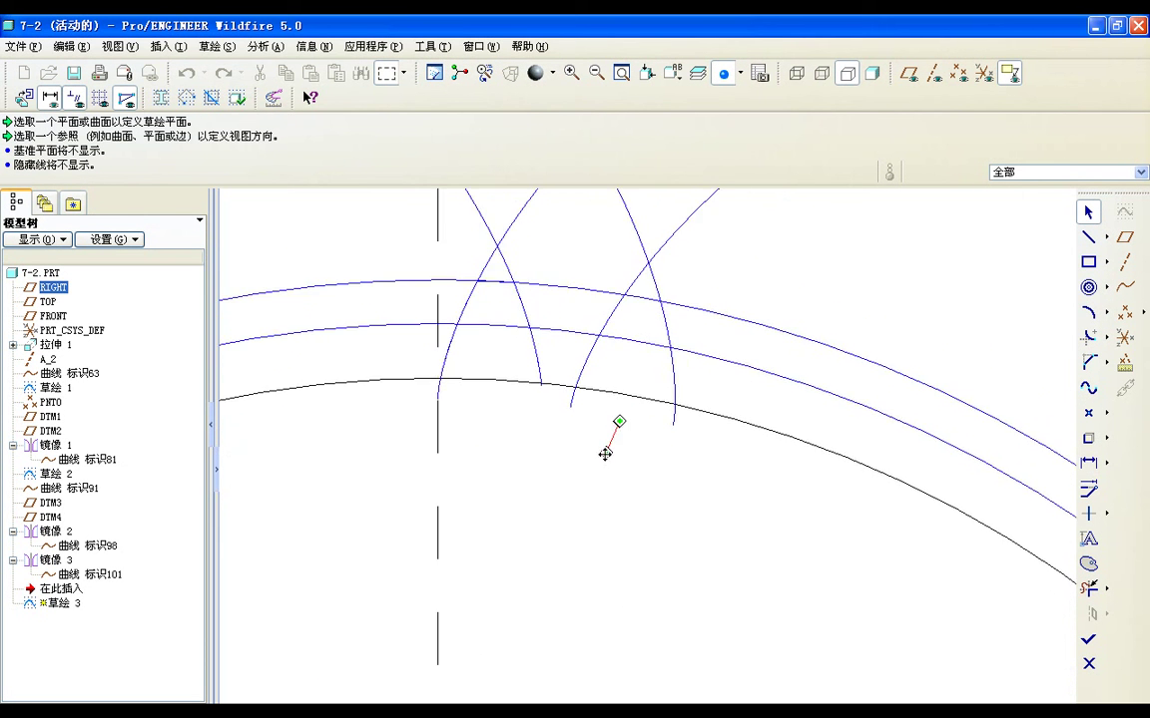
left_click(1089, 437)
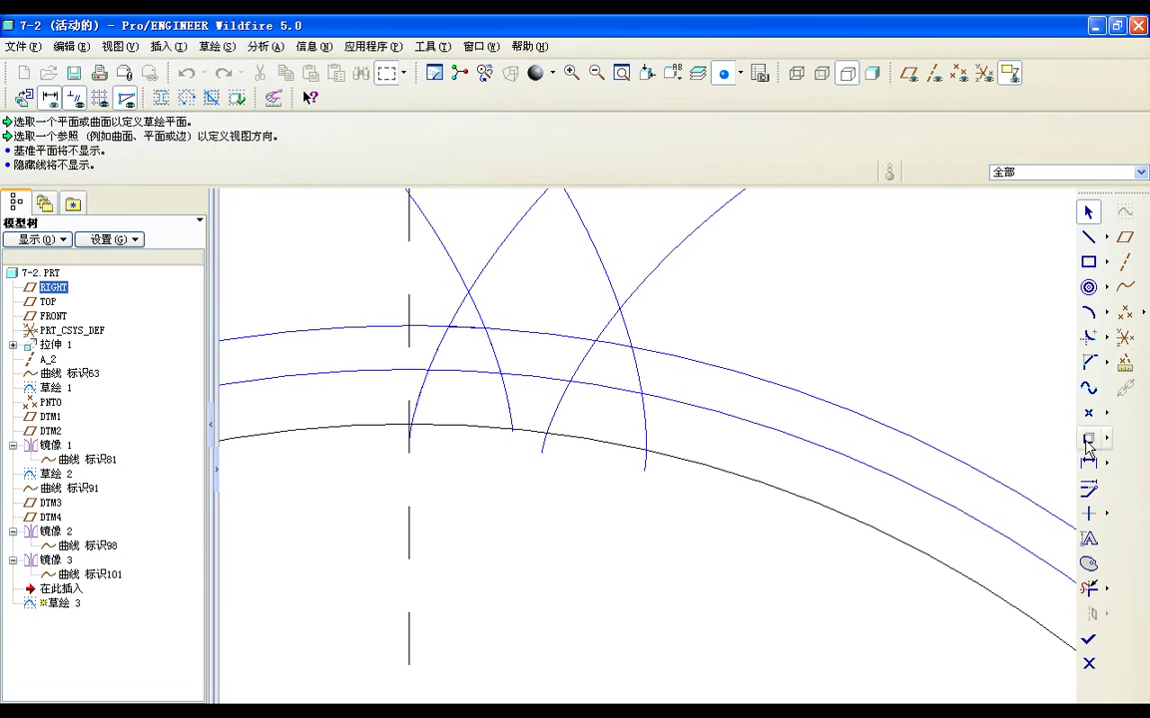
left_click_drag(562, 327, 818, 279)
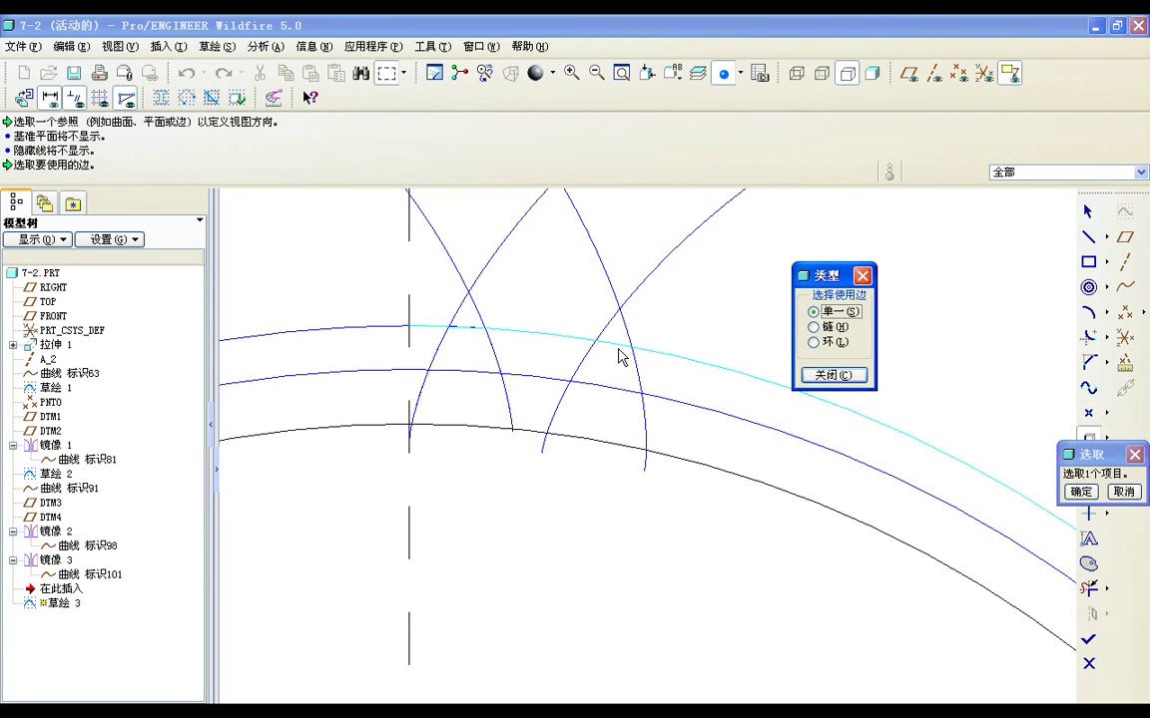
left_click(621, 351)
left_click(641, 413)
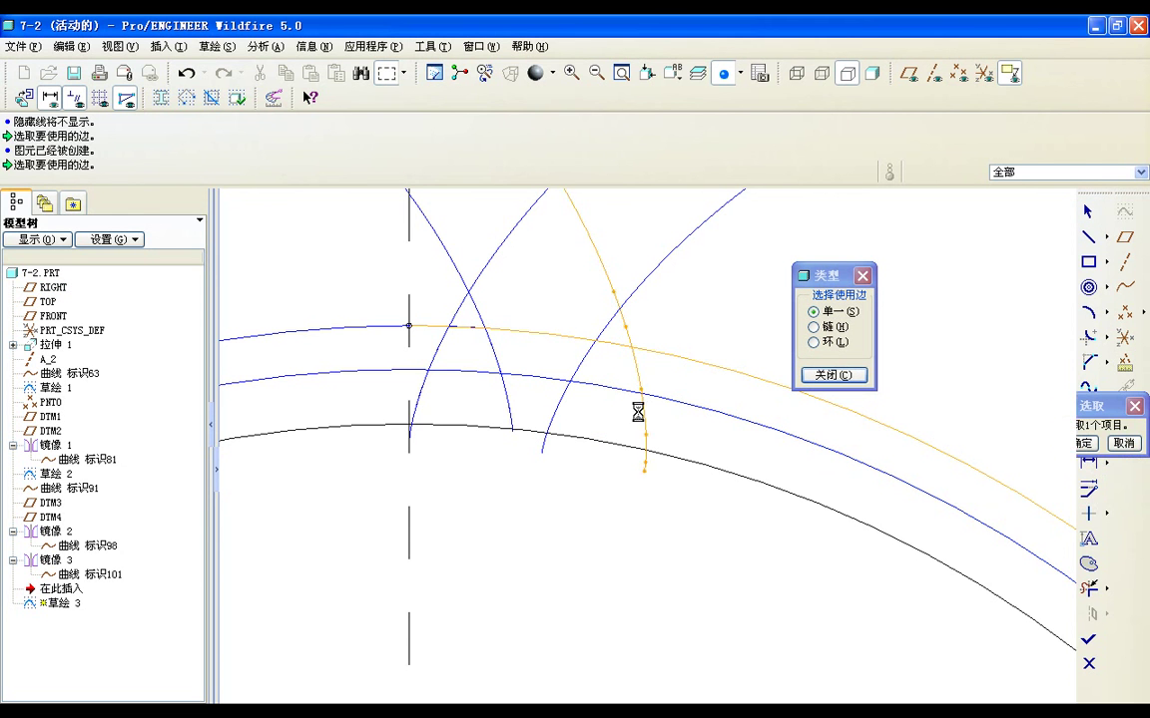
left_click(560, 402)
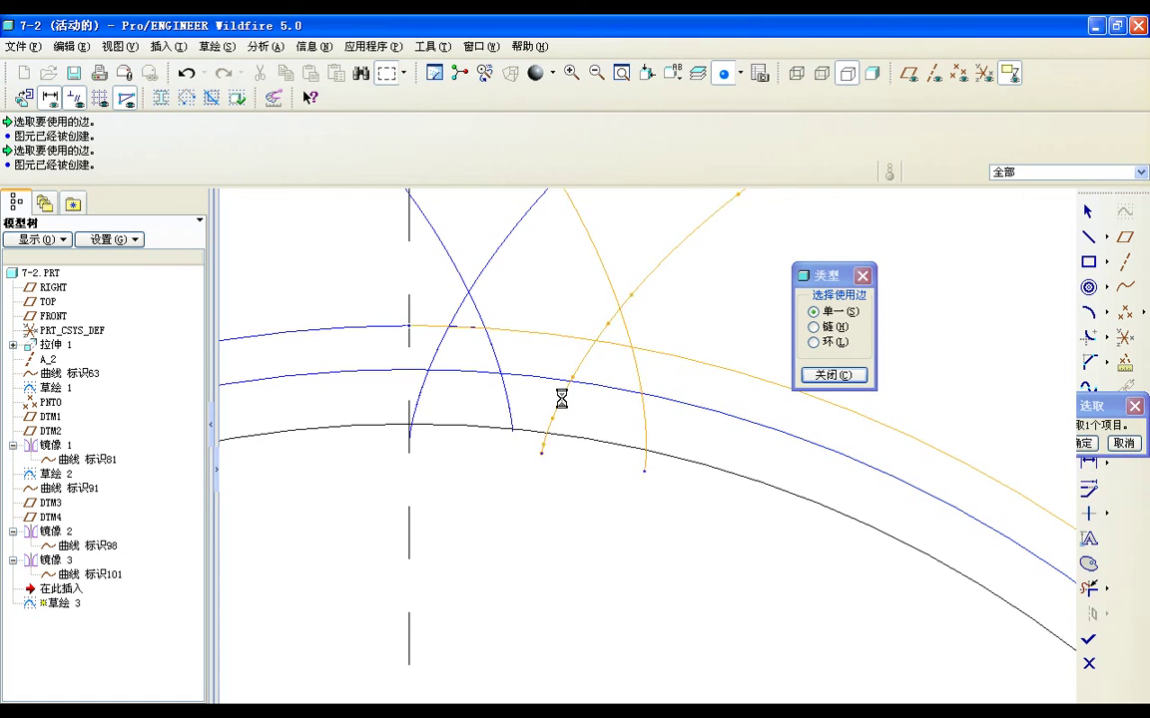
left_click(583, 441)
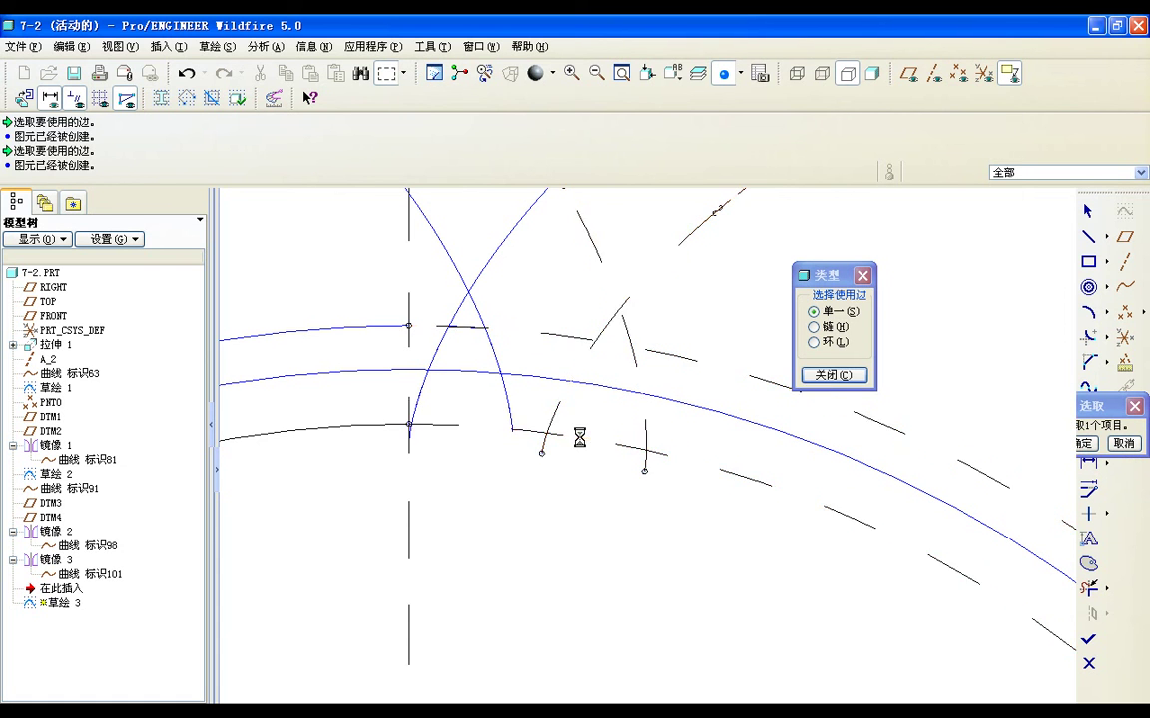
left_click(824, 375)
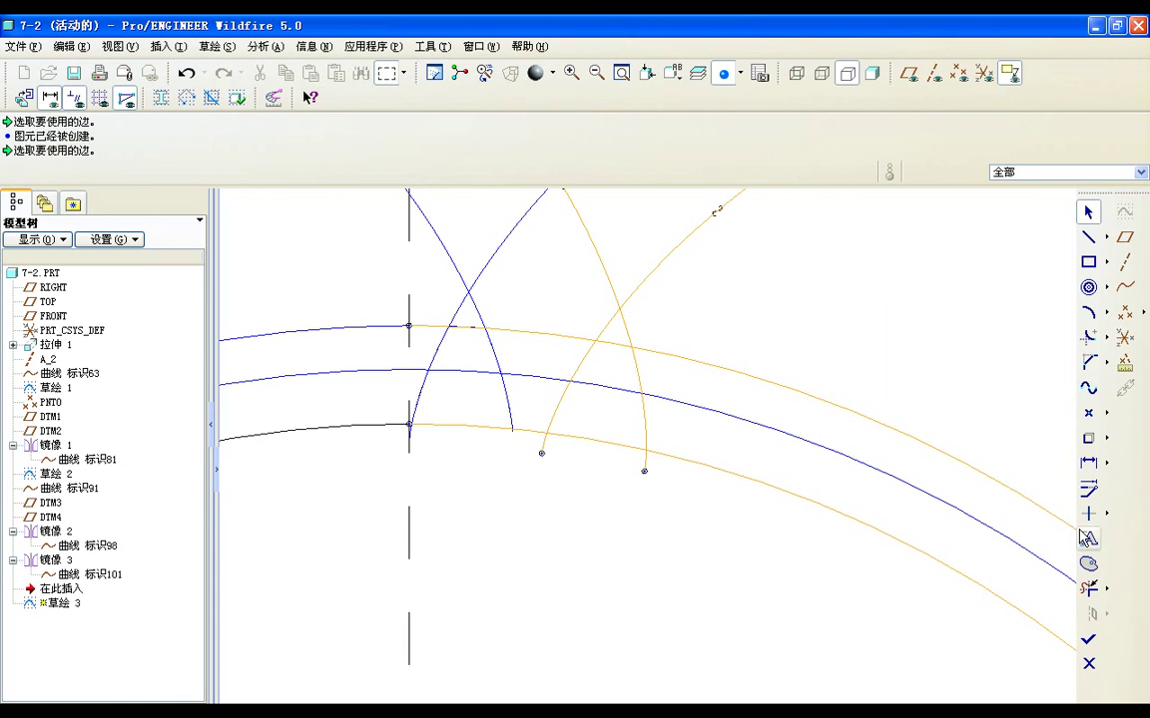
Step: Trim the involute ends below the disc edge and above the outer circle, plus the circle arcs on the near side of the tooth
left_click(1091, 588)
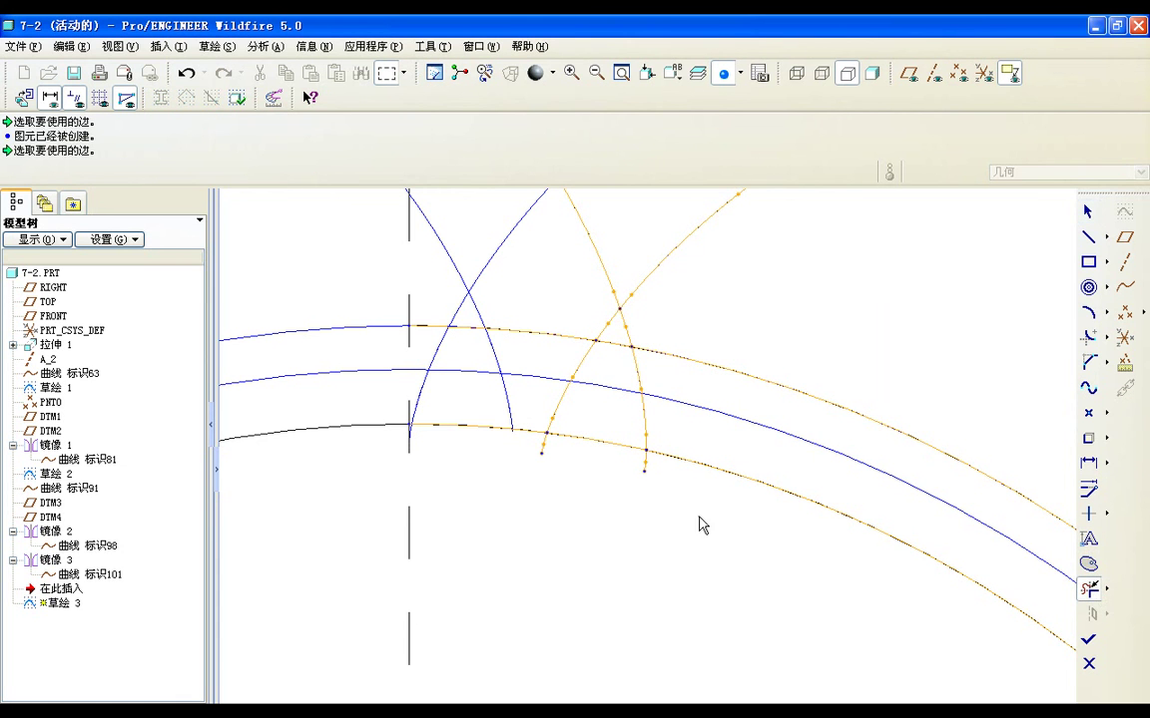
mouse_move(701, 525)
left_mouse_down()
mouse_move(644, 465)
mouse_move(581, 470)
mouse_move(544, 449)
mouse_move(536, 476)
mouse_move(524, 430)
mouse_move(503, 405)
left_mouse_up()
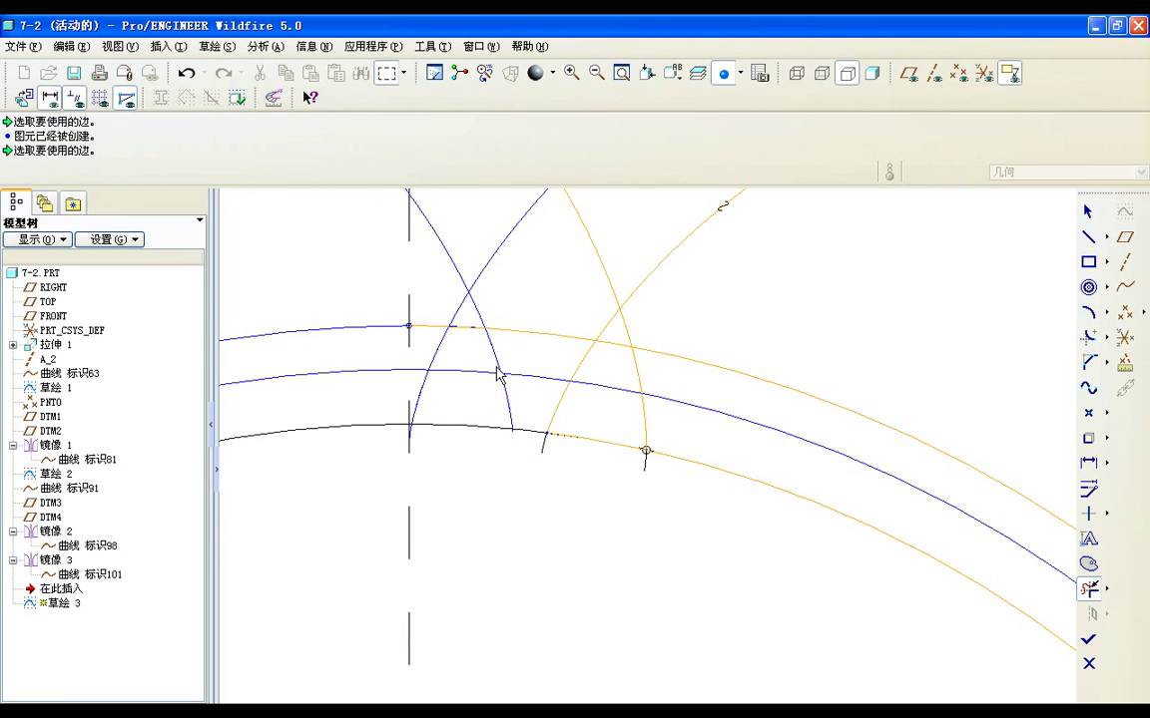
left_click_drag(492, 351, 495, 328)
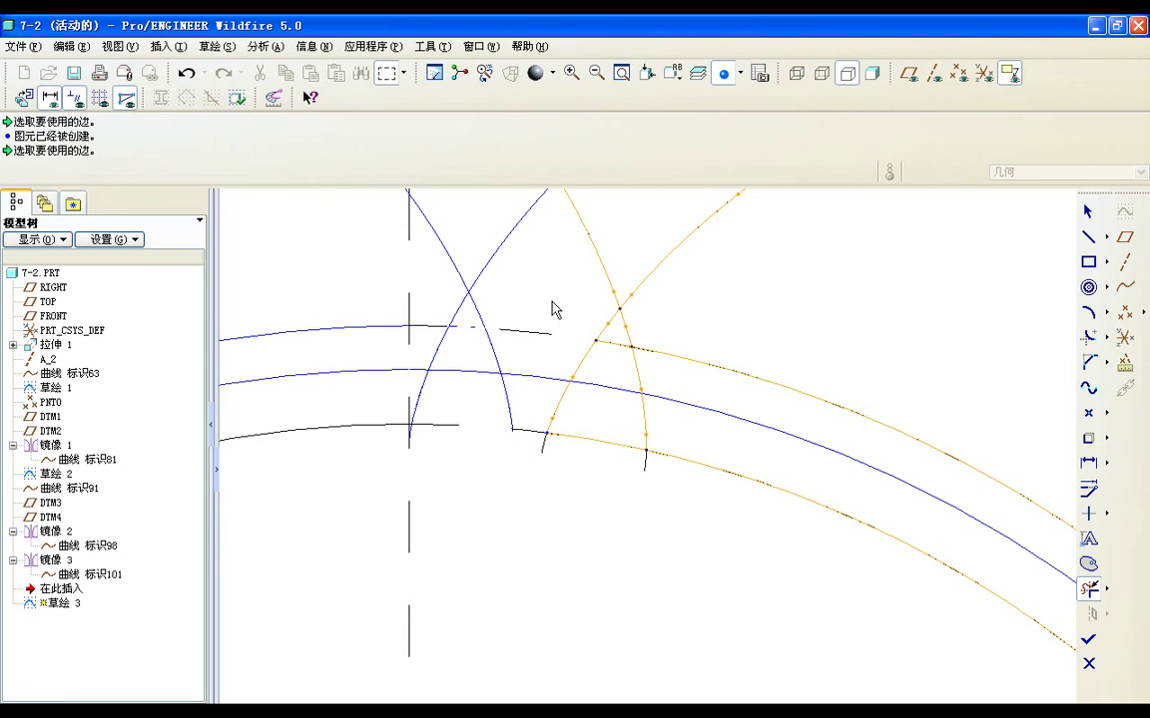
left_click_drag(681, 324, 604, 329)
scroll(745, 316, "down", 2)
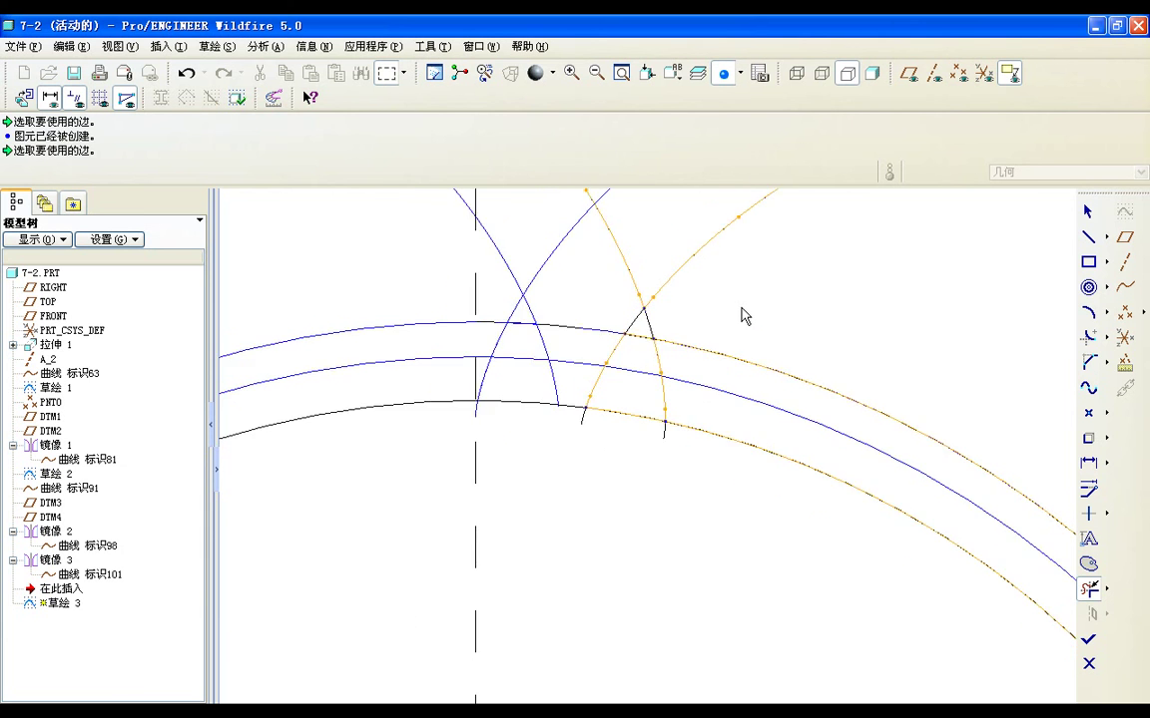
mouse_move(780, 296)
middle_mouse_down("shift")
mouse_move(771, 289)
mouse_move(736, 351)
mouse_move(715, 426)
middle_mouse_up("shift")
mouse_move(711, 405)
left_mouse_down()
mouse_move(671, 355)
mouse_move(565, 379)
left_mouse_up()
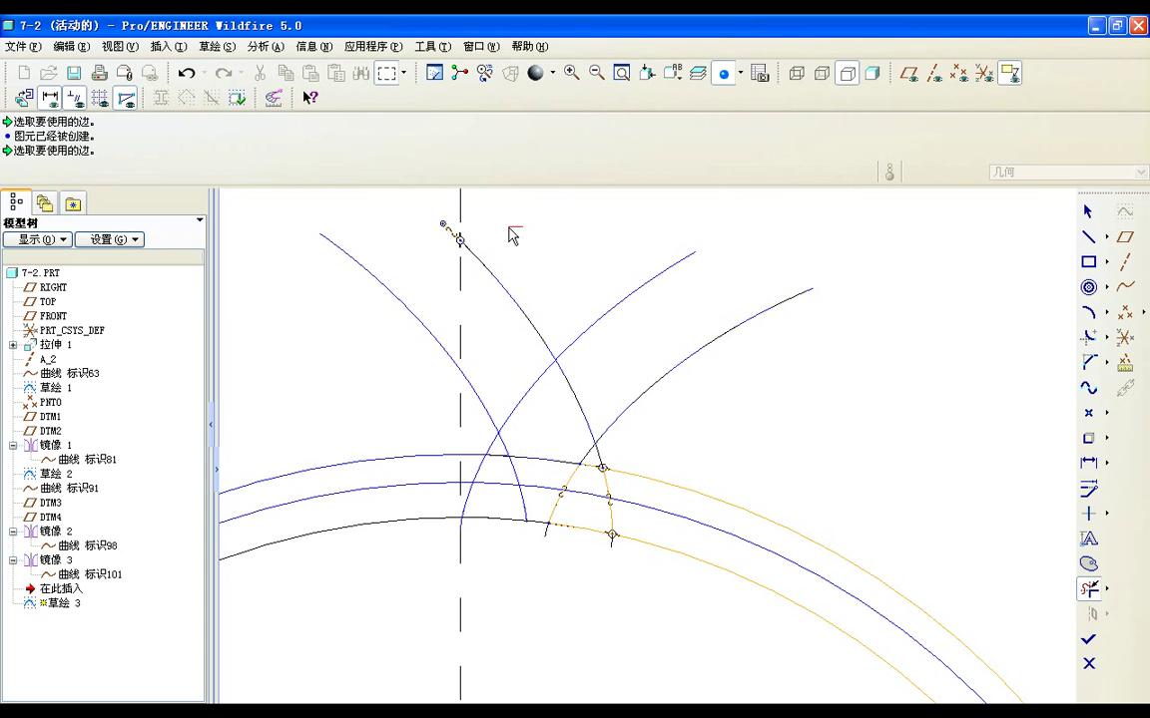
mouse_move(513, 233)
left_mouse_down()
mouse_move(457, 231)
mouse_move(454, 244)
left_mouse_up()
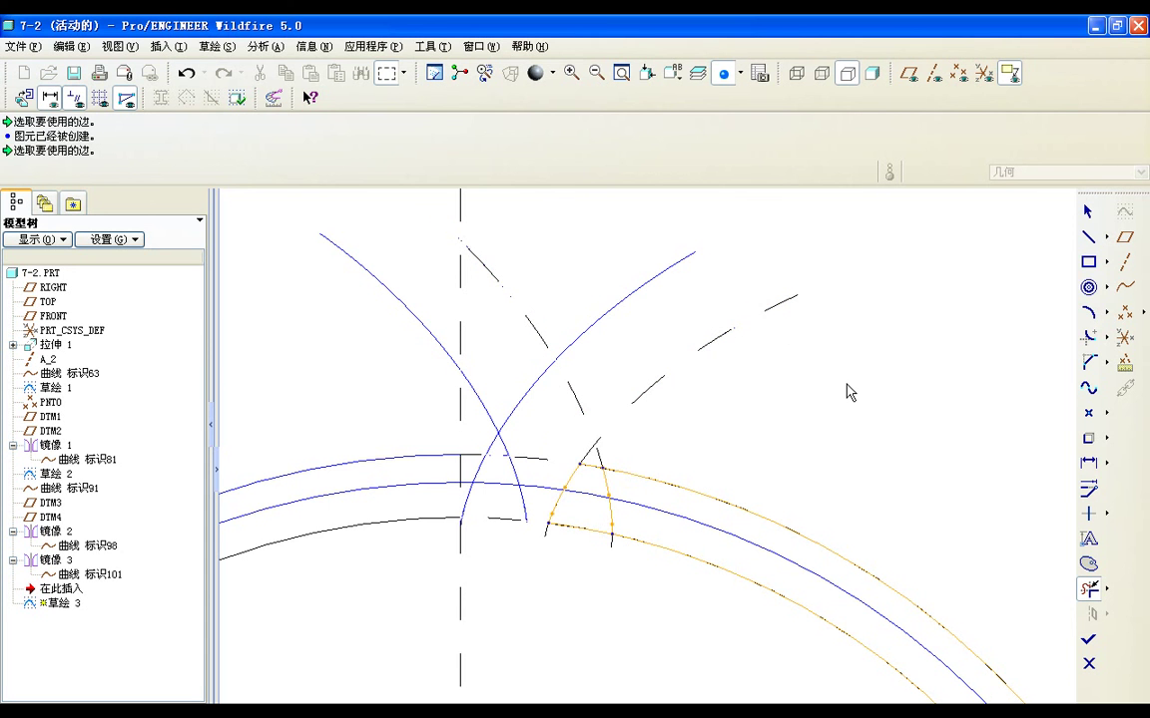
Step: Trim away the remaining projected arcs of the outer circle and disc edge beyond the tooth, leaving only the closed tooth profile
scroll(849, 392, "down", 2)
mouse_move(883, 390)
middle_mouse_down("shift")
mouse_move(718, 265)
mouse_move(679, 249)
middle_mouse_up("shift")
mouse_move(659, 482)
left_mouse_down()
mouse_move(685, 420)
mouse_move(698, 347)
left_mouse_up()
scroll(878, 451, "down", 3)
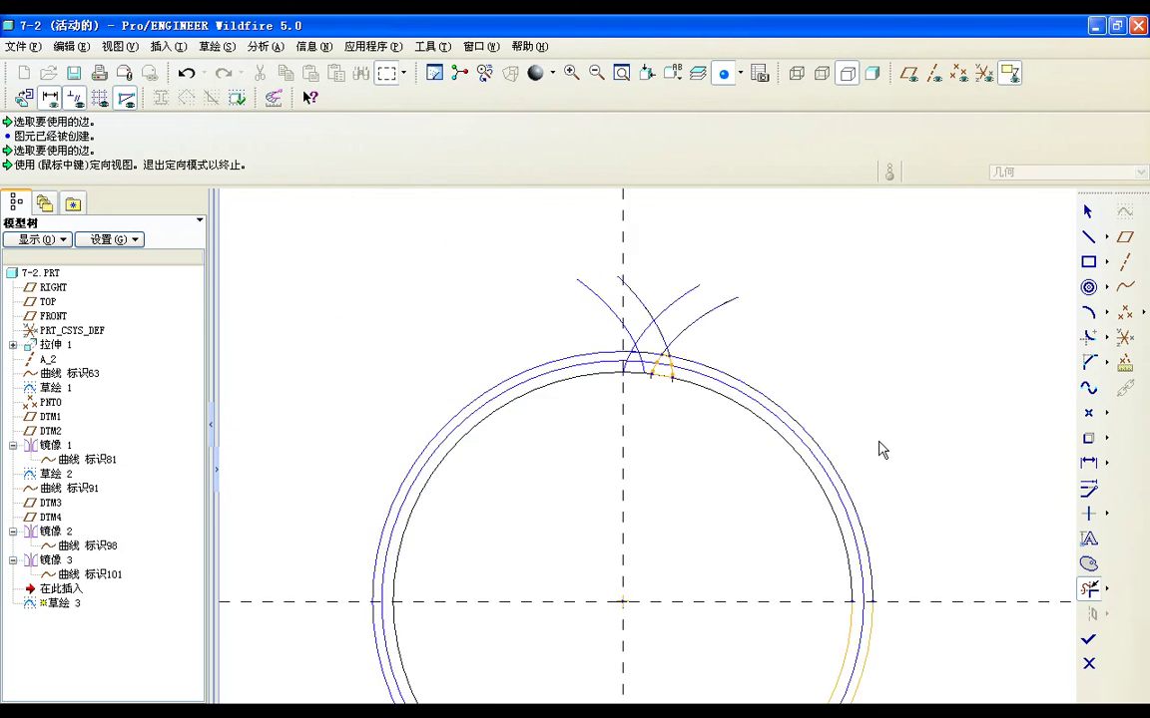
mouse_move(802, 516)
middle_mouse_down("shift")
mouse_move(733, 380)
mouse_move(774, 397)
middle_mouse_up("shift")
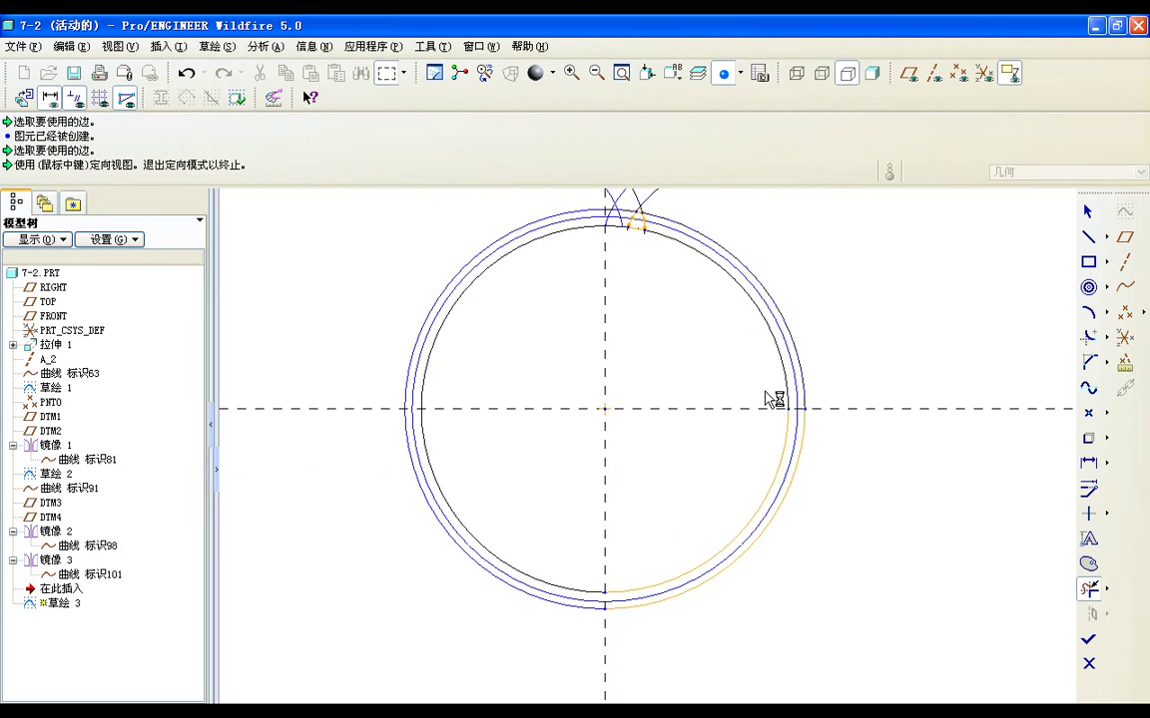
left_click_drag(831, 522, 759, 482)
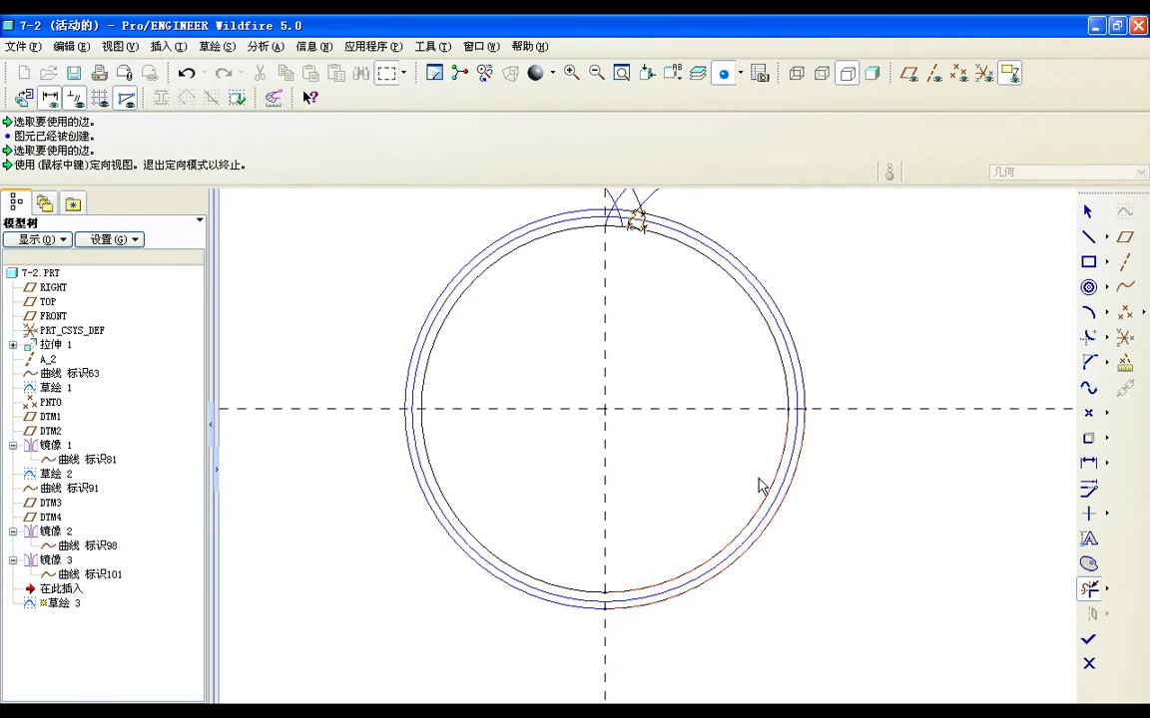
Step: Finish the closed tooth profile sketch on the disc's end face
scroll(867, 482, "down", 2)
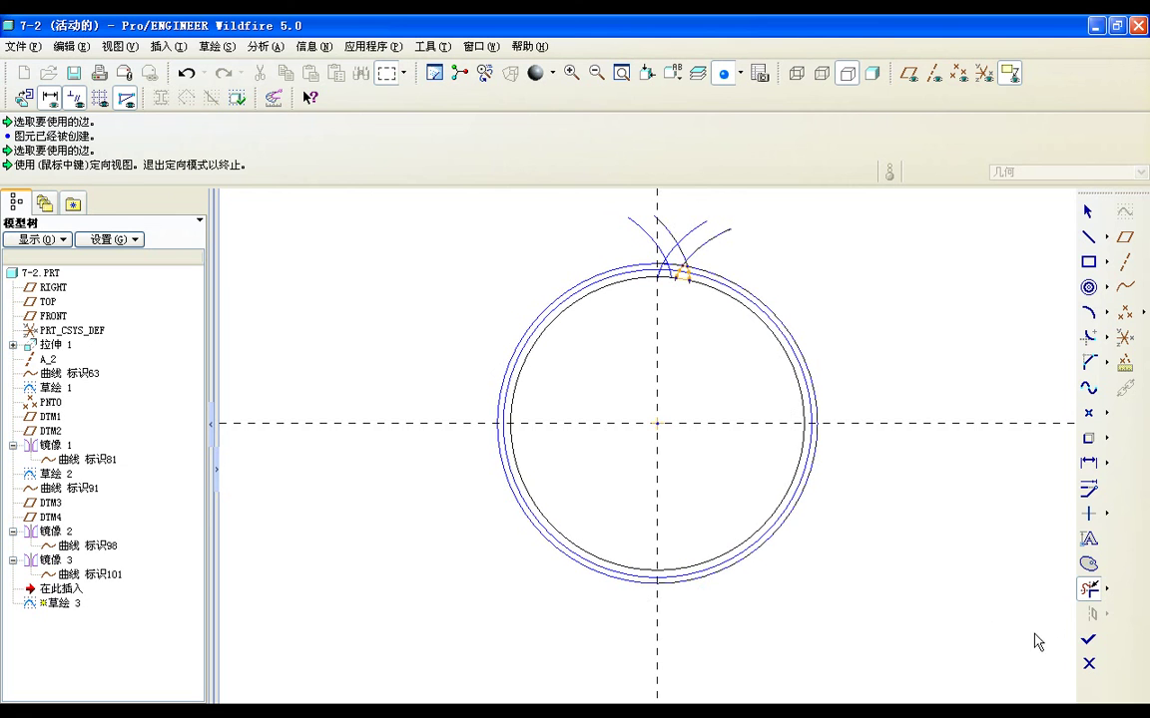
left_click(1091, 640)
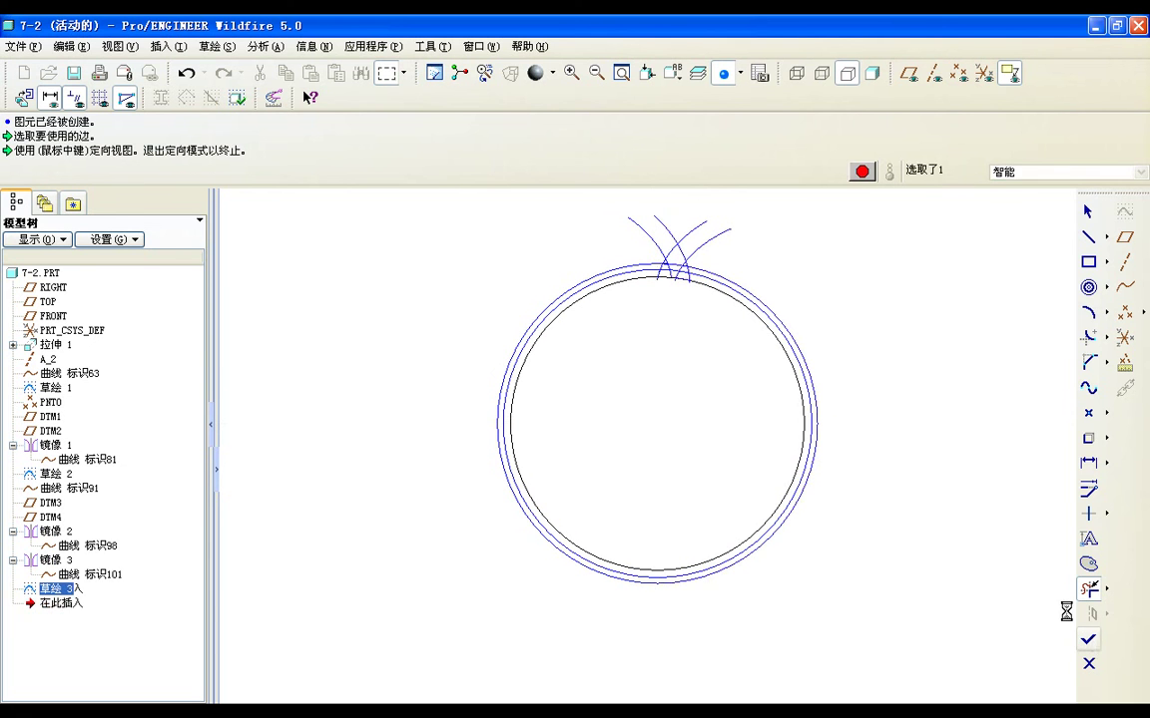
Step: Display the disc shaded and add the first tooth profile sketch, 草绘 2, to the selection alongside 草绘 3
mouse_move(891, 396)
middle_mouse_down()
mouse_move(906, 403)
mouse_move(885, 387)
middle_mouse_up()
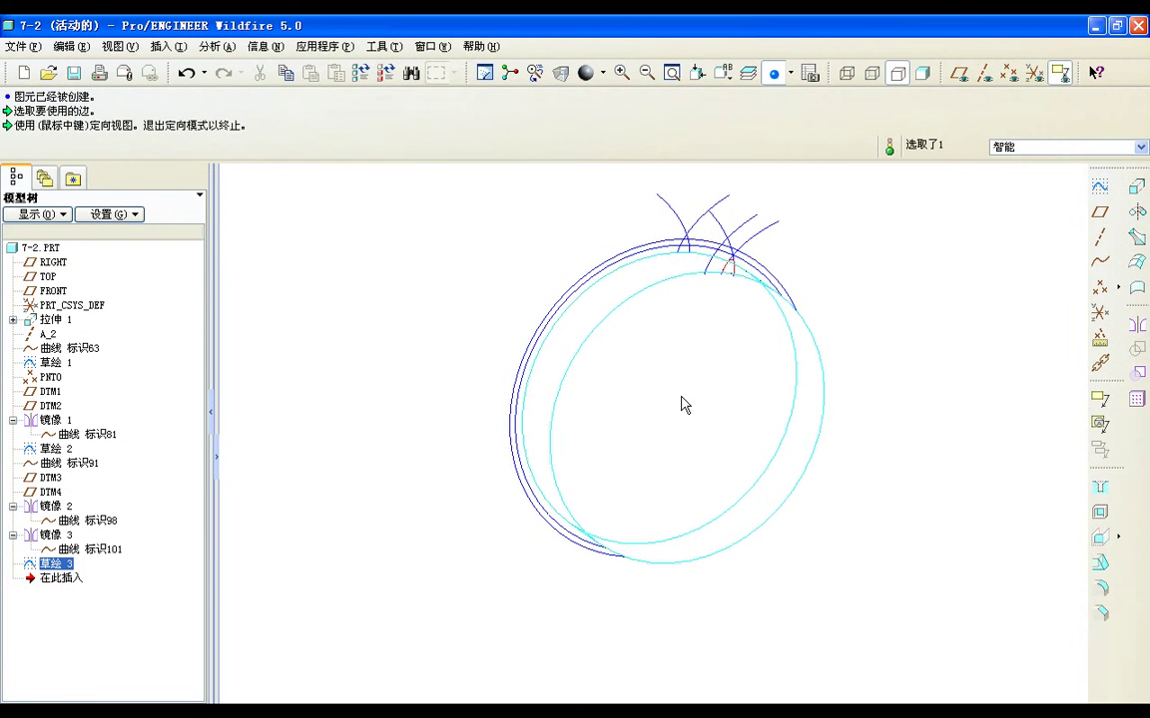
middle_click_drag(601, 461, 605, 499)
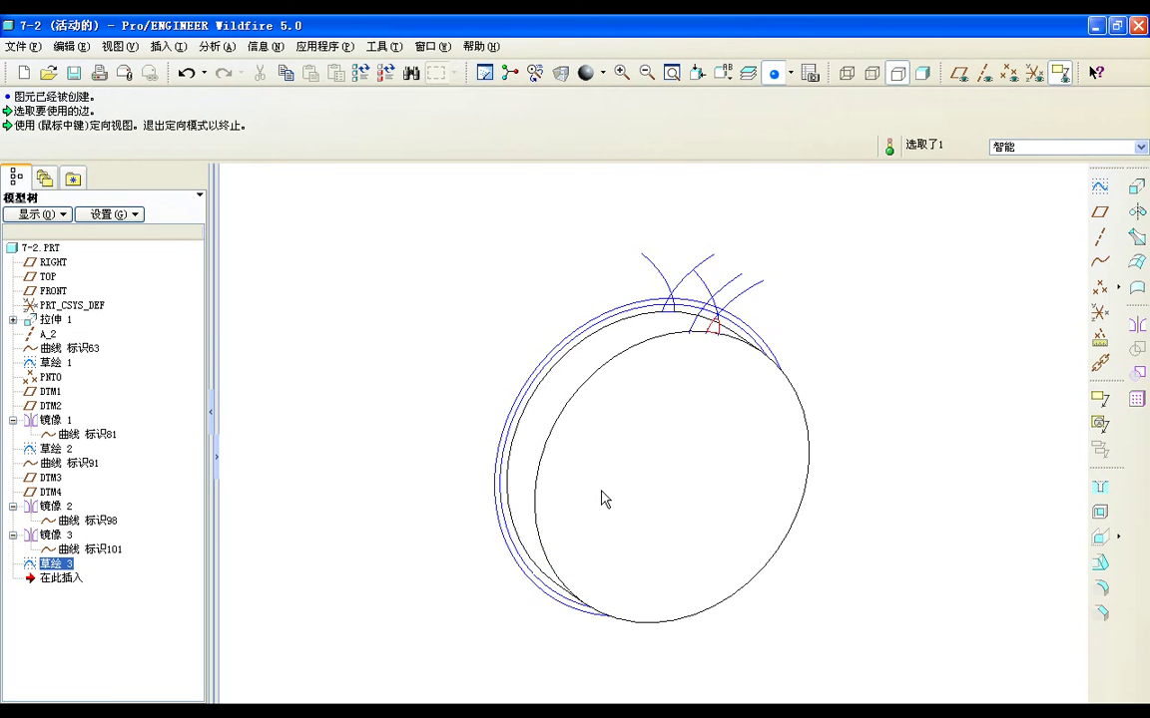
left_click(923, 74)
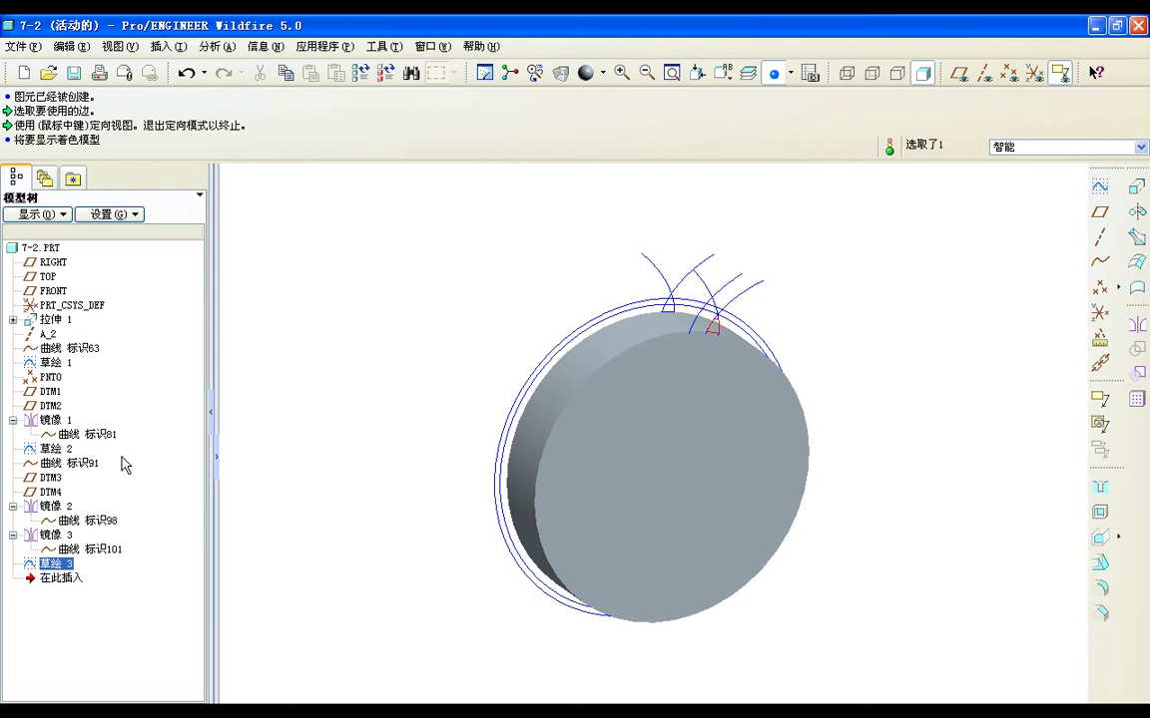
left_click(64, 450, "ctrl")
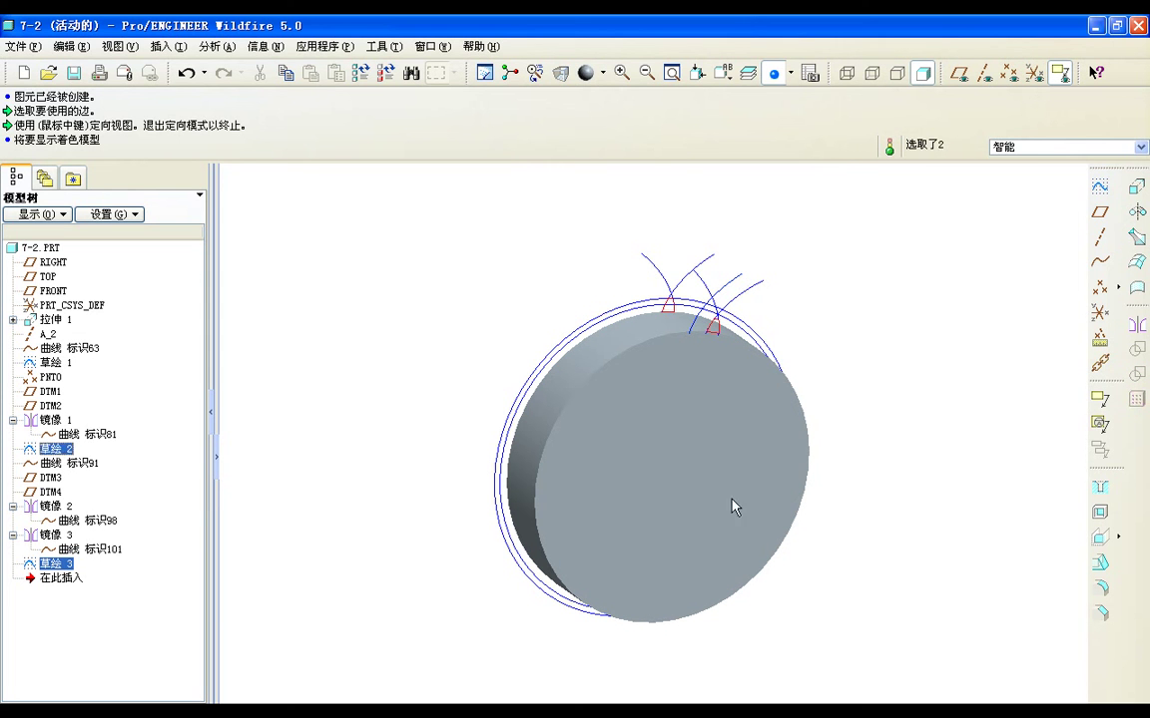